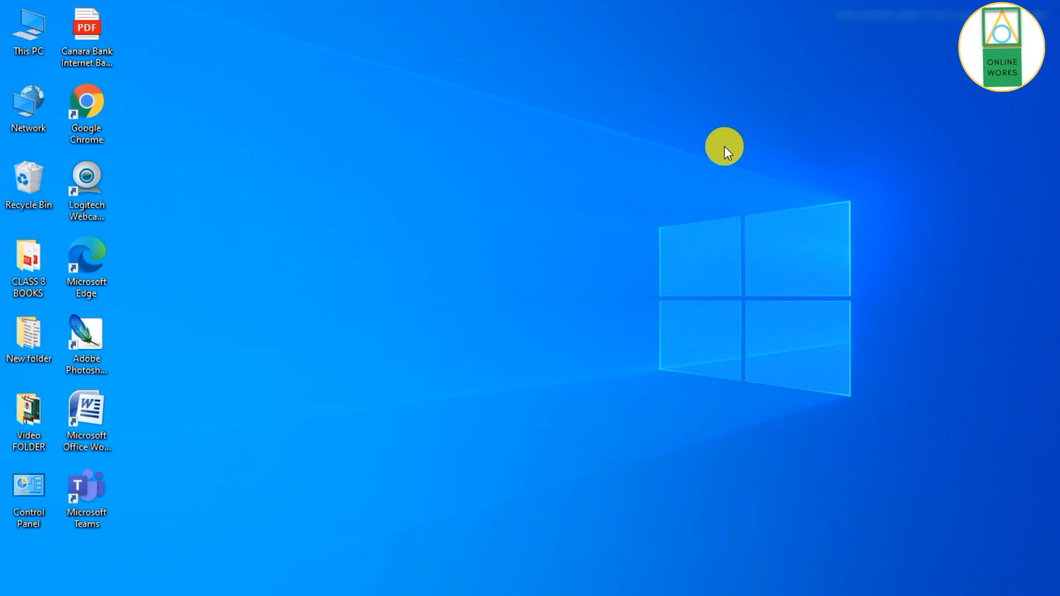
# - Launch Chrome maximized, search Google for 'parivahn', and go to the Parivahan Sewa home page
pyautogui.doubleClick(104, 120)
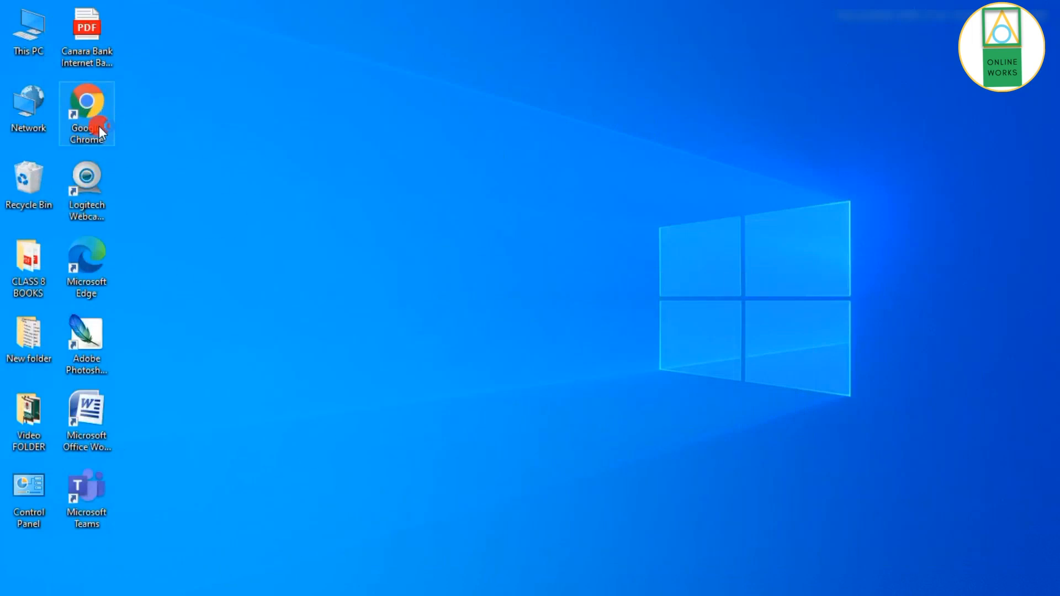
pyautogui.doubleClick(99, 125)
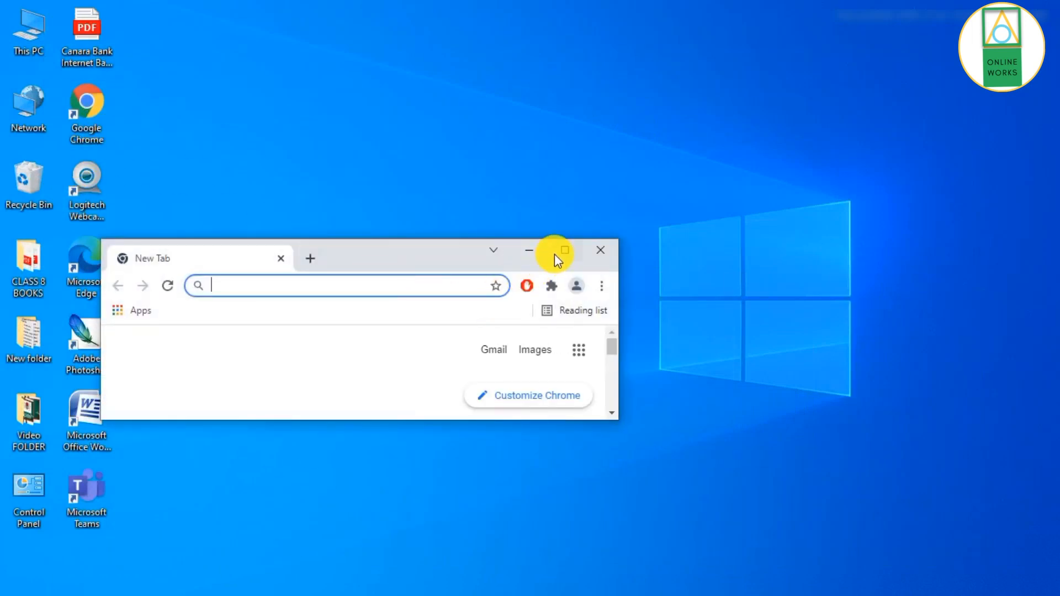
pyautogui.click(556, 255)
pyautogui.click(443, 338)
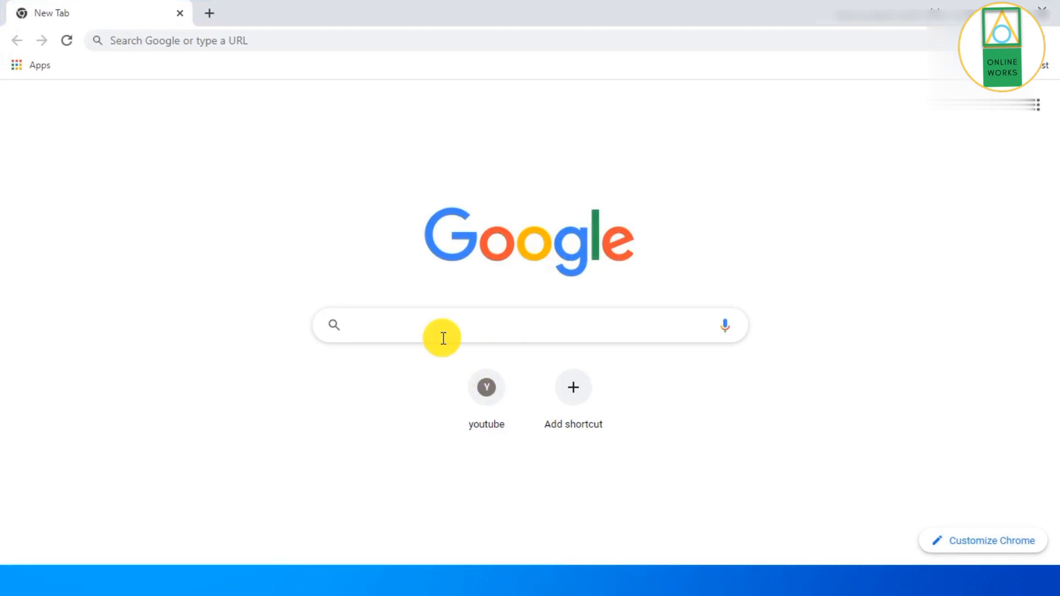
pyautogui.write('pari')
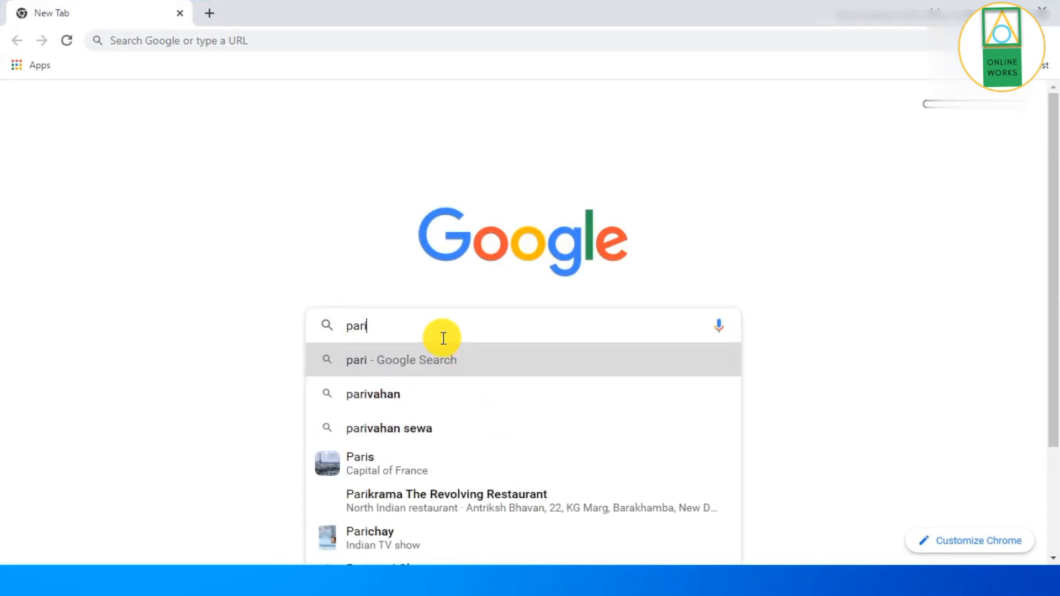
pyautogui.write('vahn')
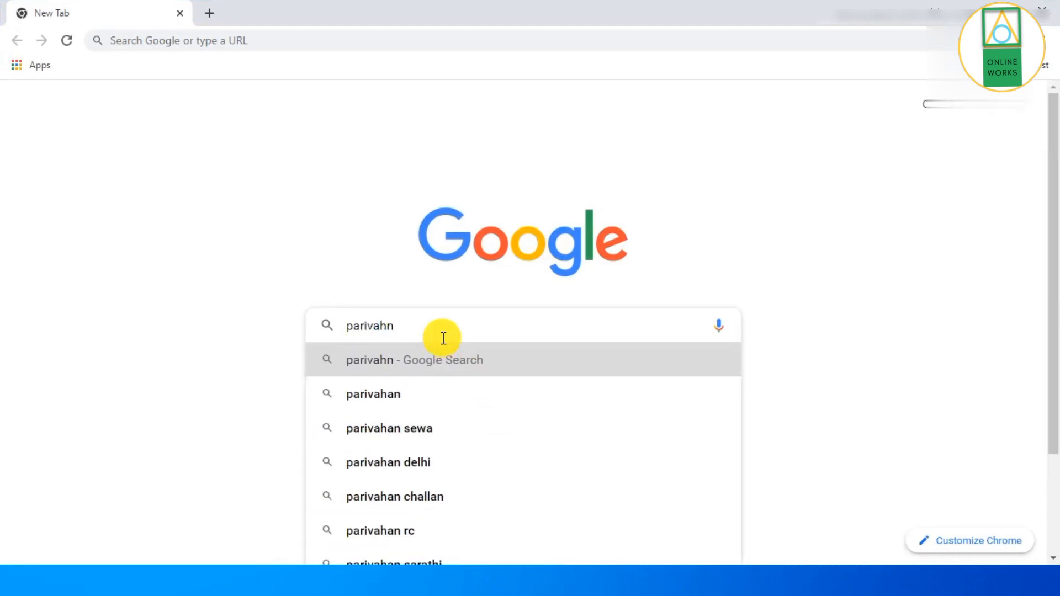
pyautogui.press('Return')
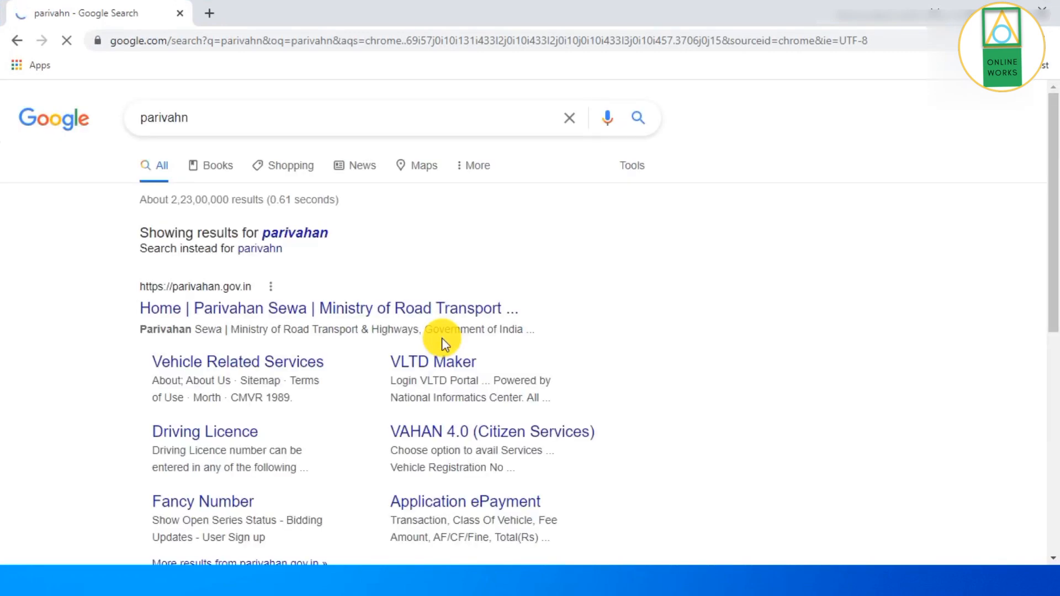
pyautogui.click(424, 307)
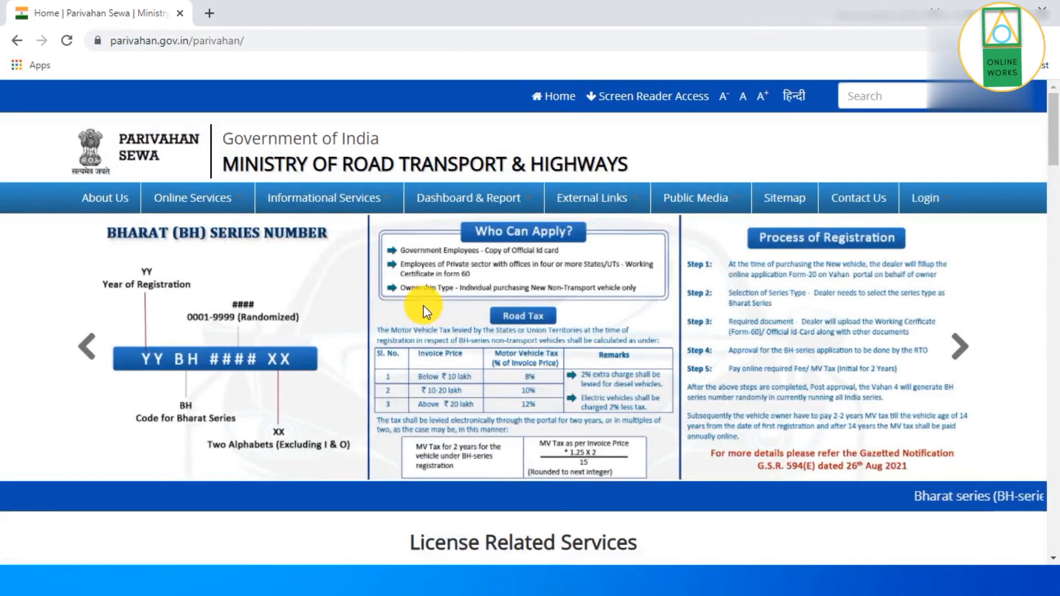
# - Go to Online Services > Vehicle Related Services and pick Delhi as the state
pyautogui.click(222, 199)
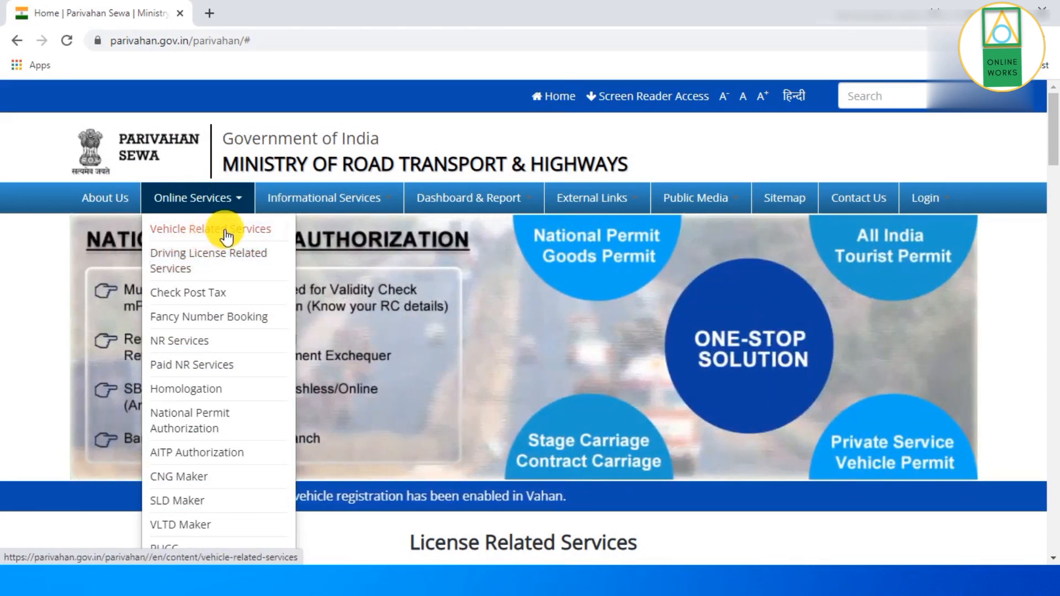
pyautogui.click(226, 236)
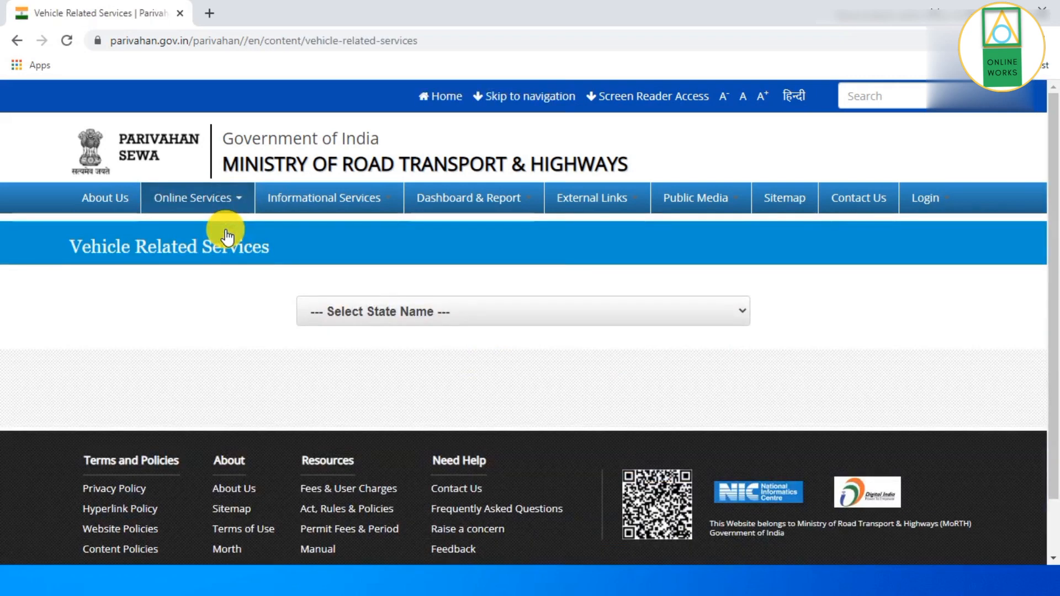
pyautogui.click(345, 319)
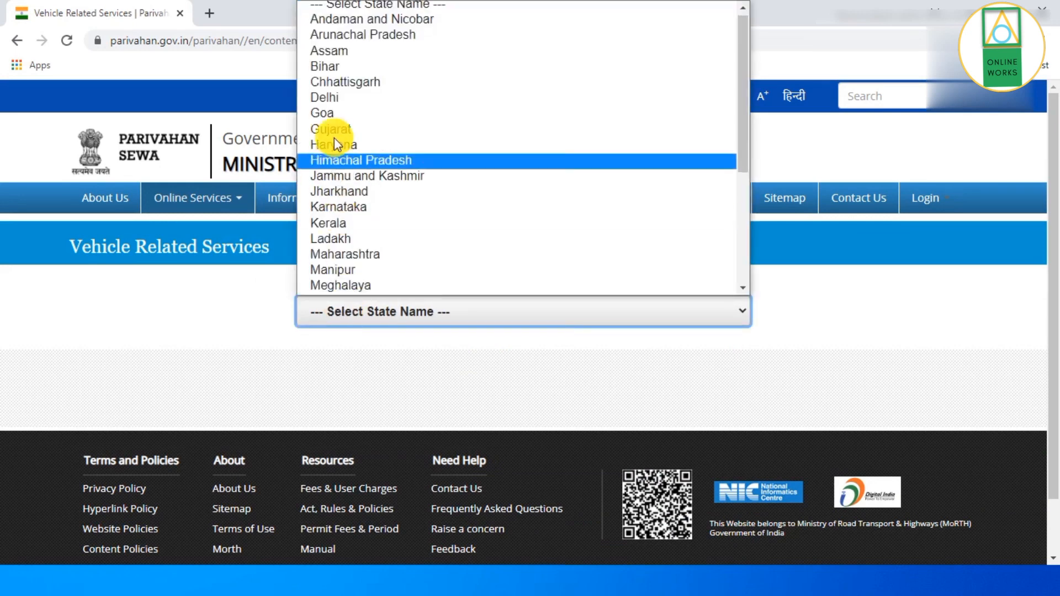
pyautogui.click(326, 98)
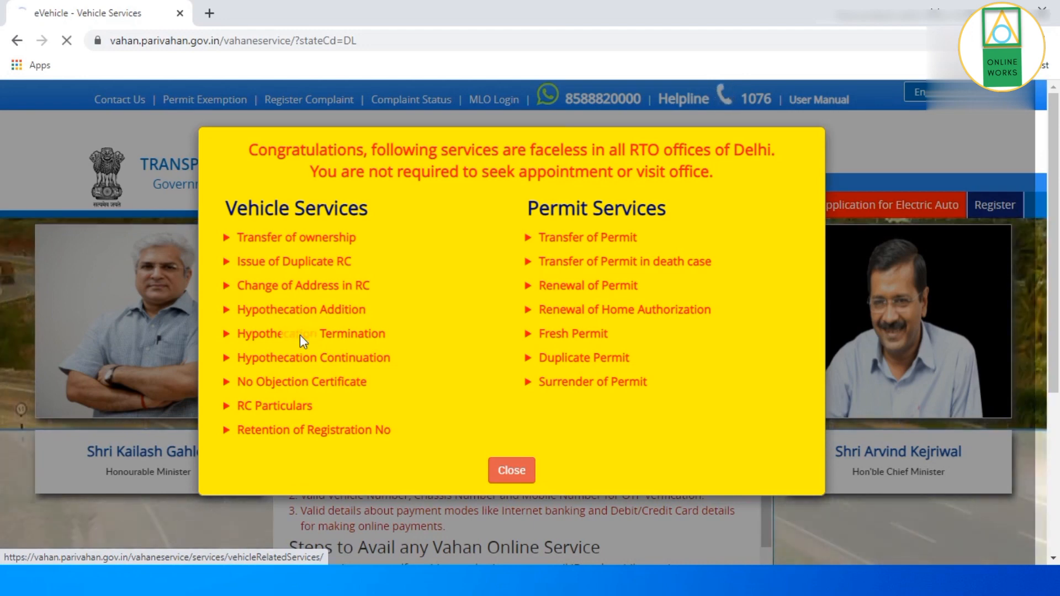
# - Choose Hypothecation Termination, then switch to Register Now! for a new user account
pyautogui.click(302, 343)
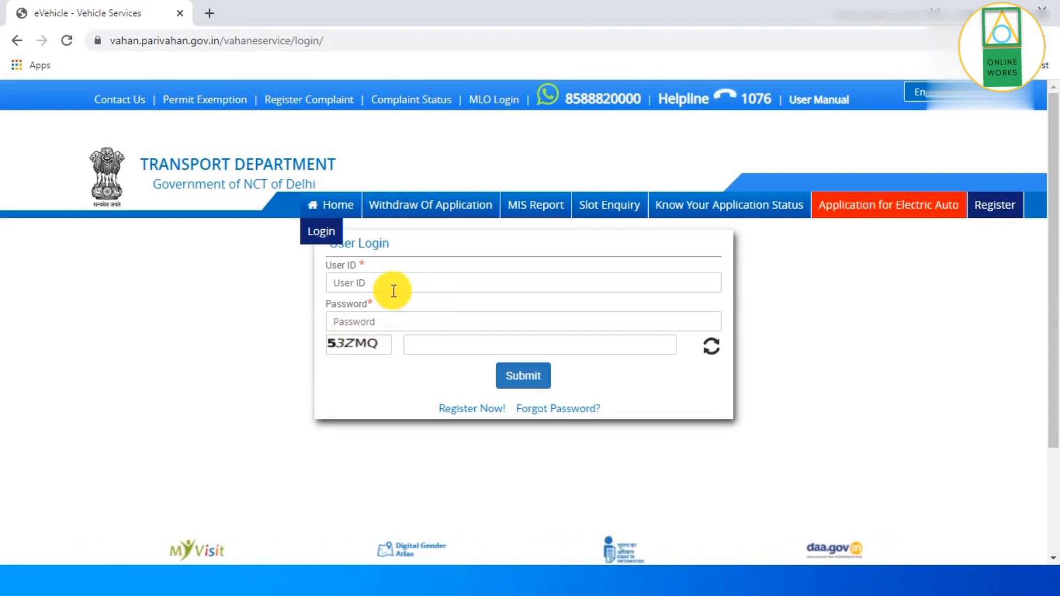
pyautogui.click(471, 411)
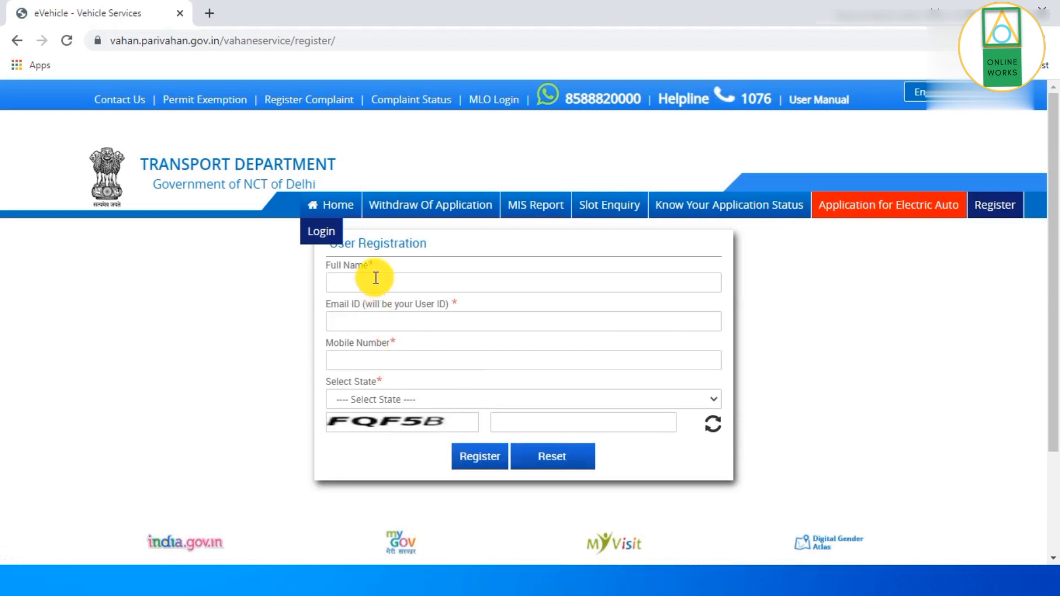
pyautogui.click(375, 278)
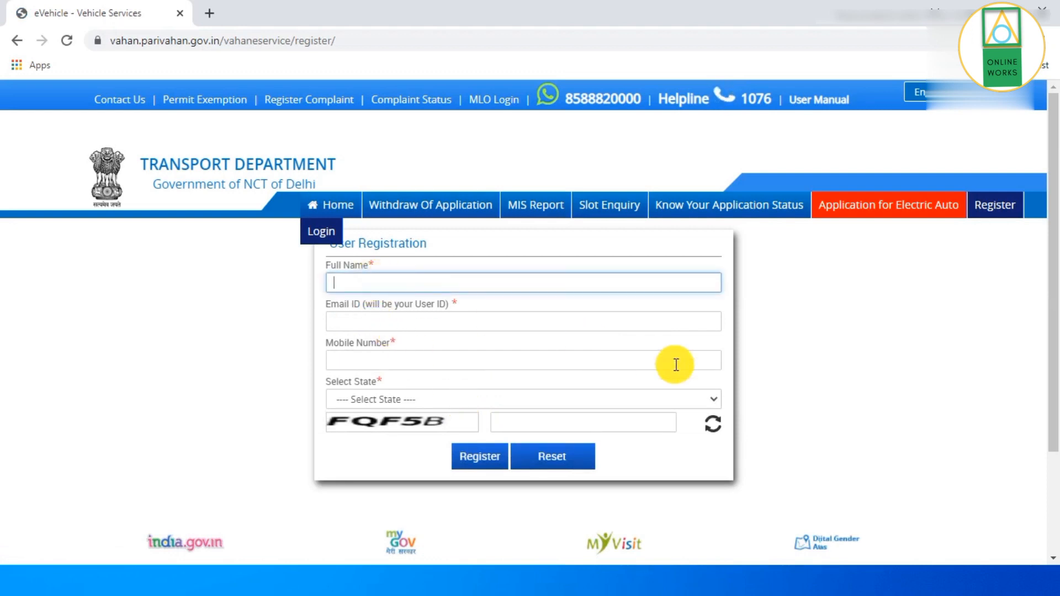
# - Enter the user's full name, e-mail ID and mobile number in the registration fields
pyautogui.write('S')
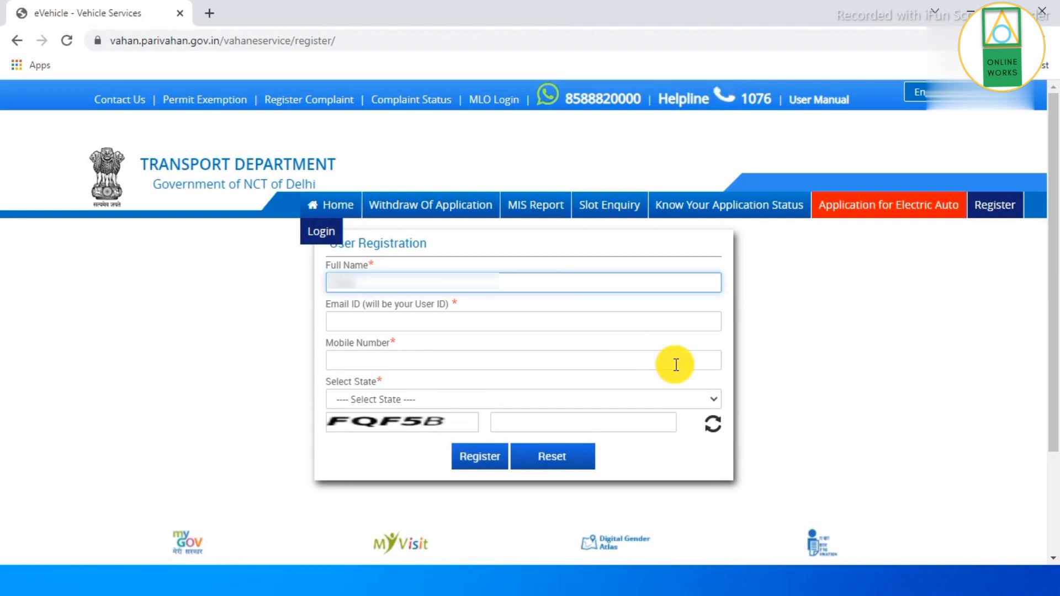
pyautogui.write(' ???')
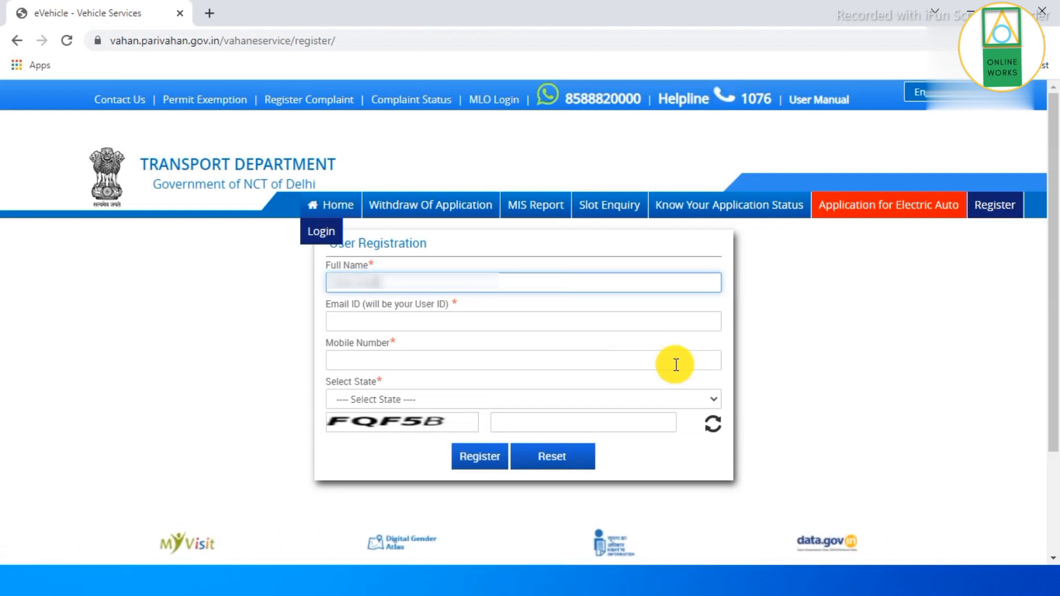
pyautogui.write('???')
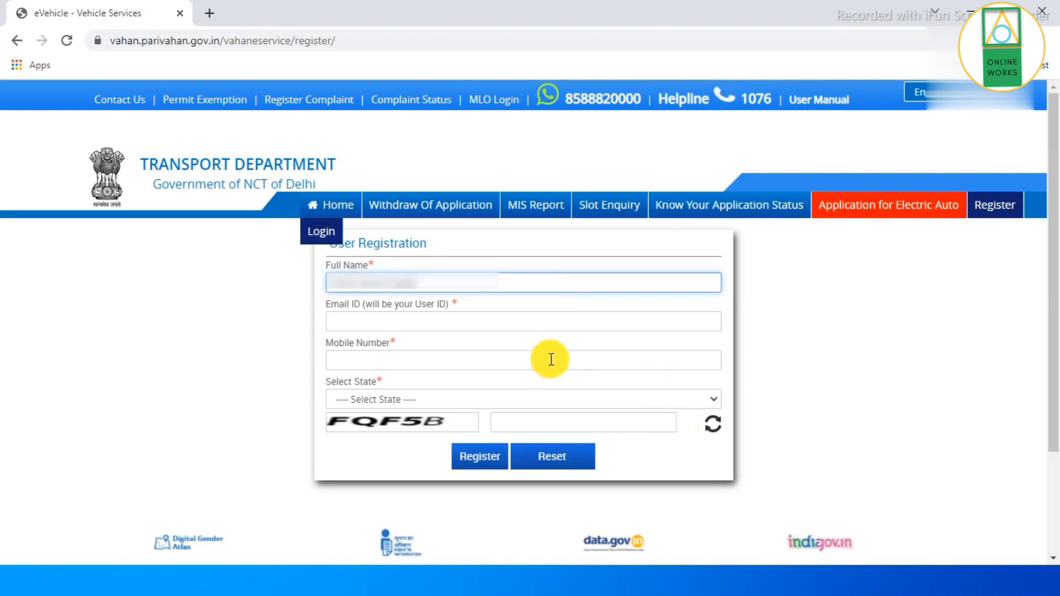
pyautogui.click(530, 322)
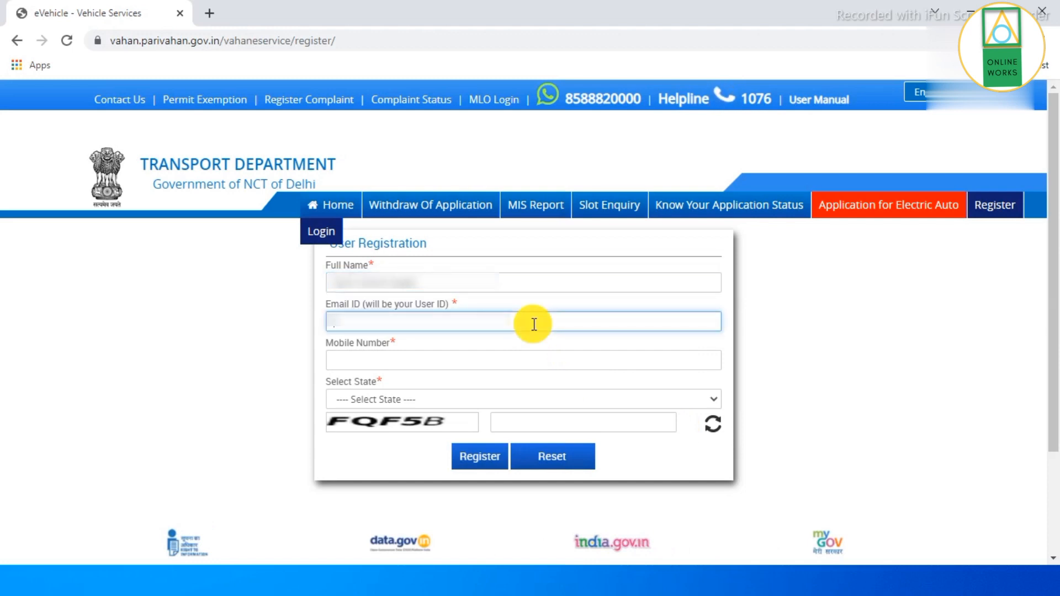
pyautogui.write('????????')
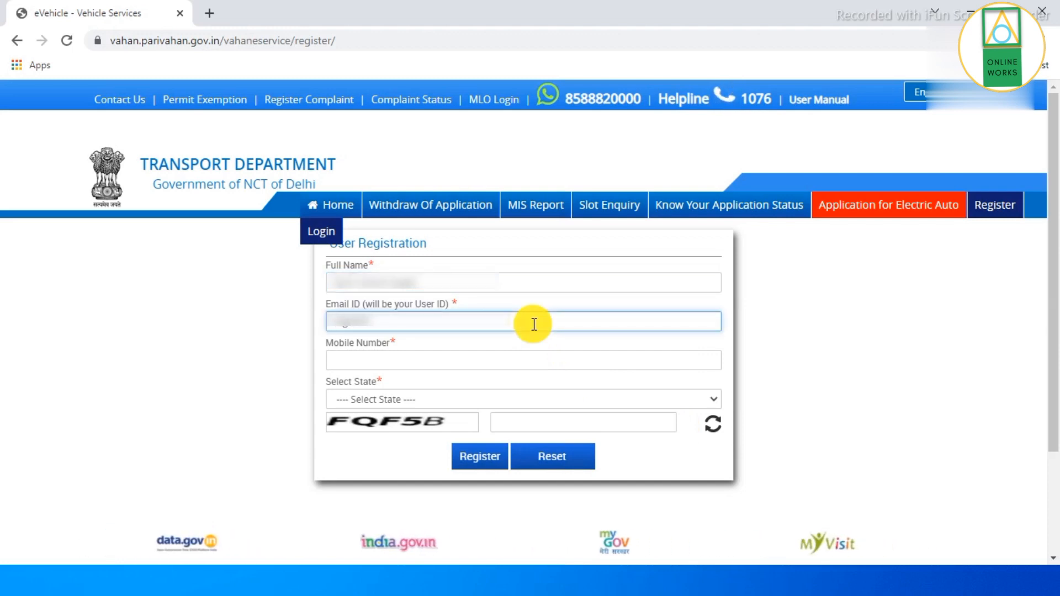
pyautogui.write('?????')
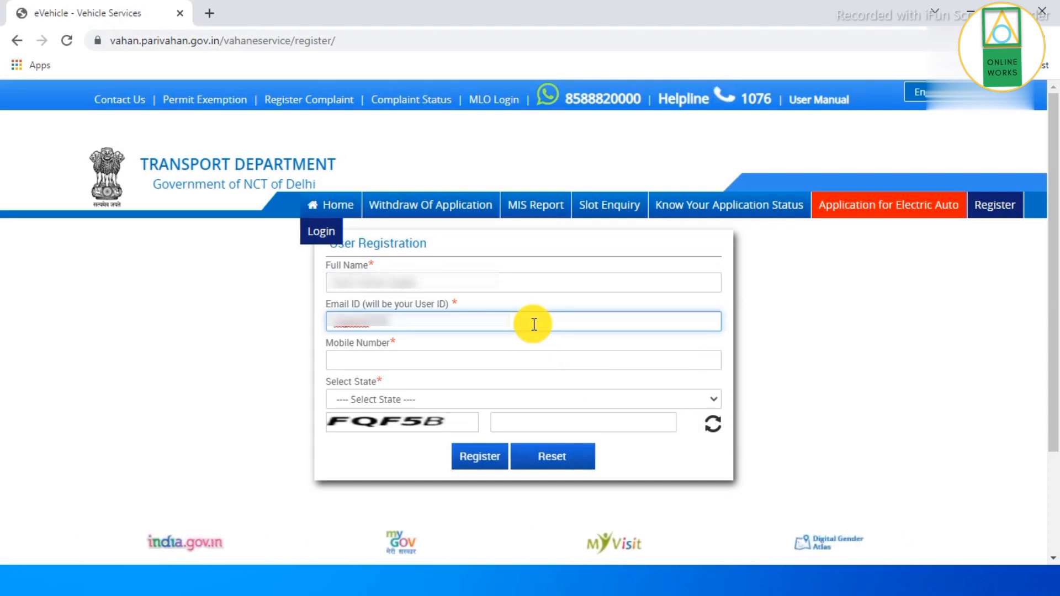
pyautogui.write('??????')
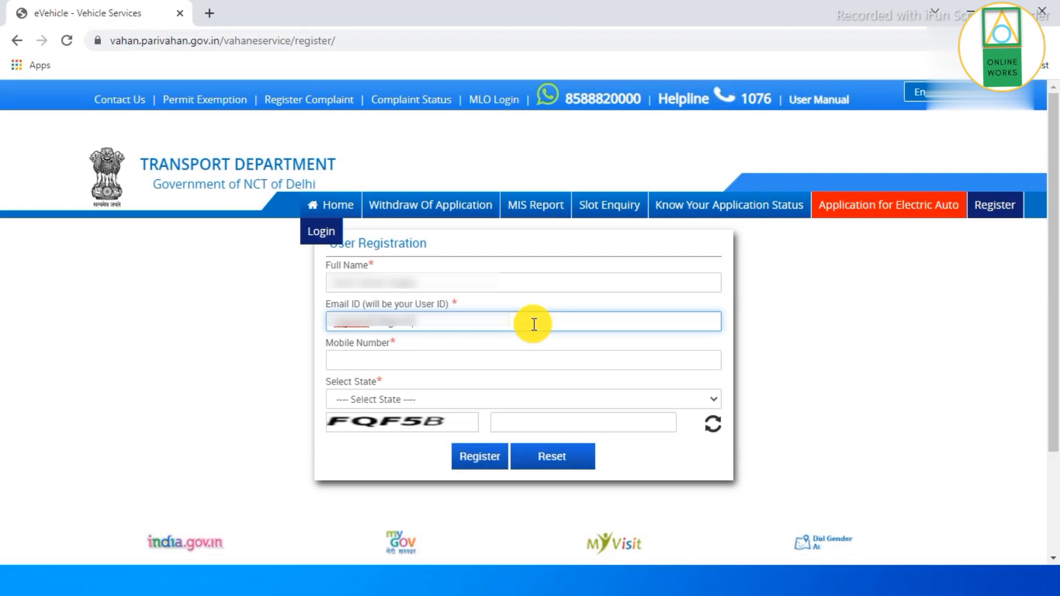
pyautogui.write('???')
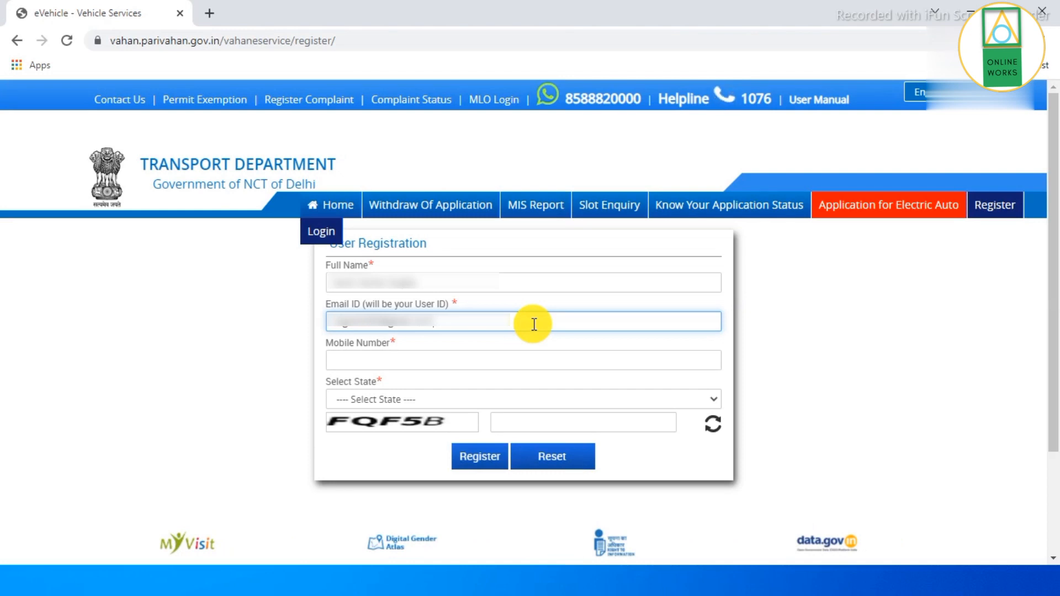
pyautogui.click(397, 356)
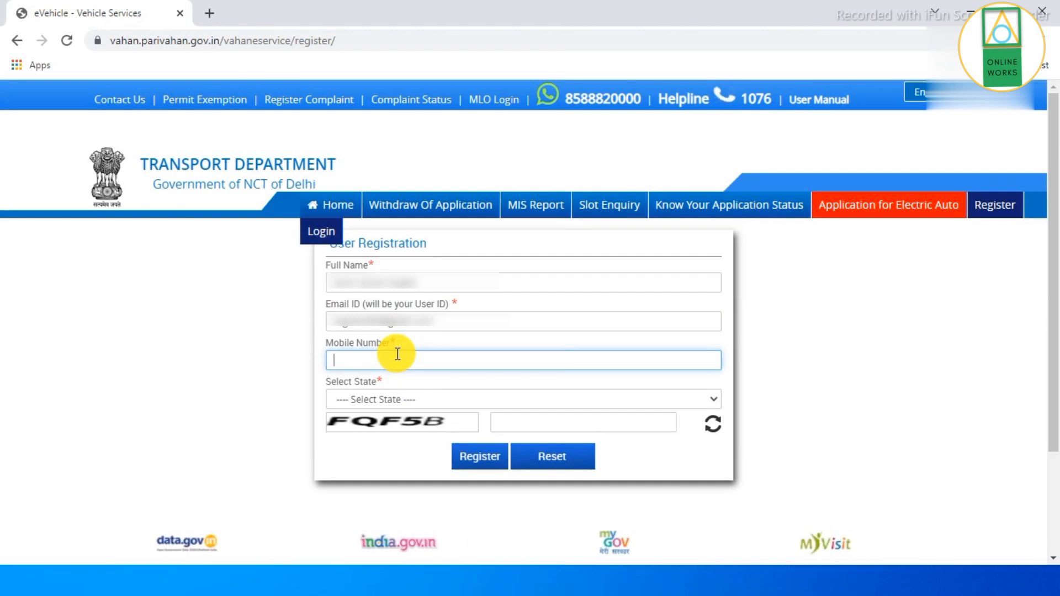
pyautogui.write('99')
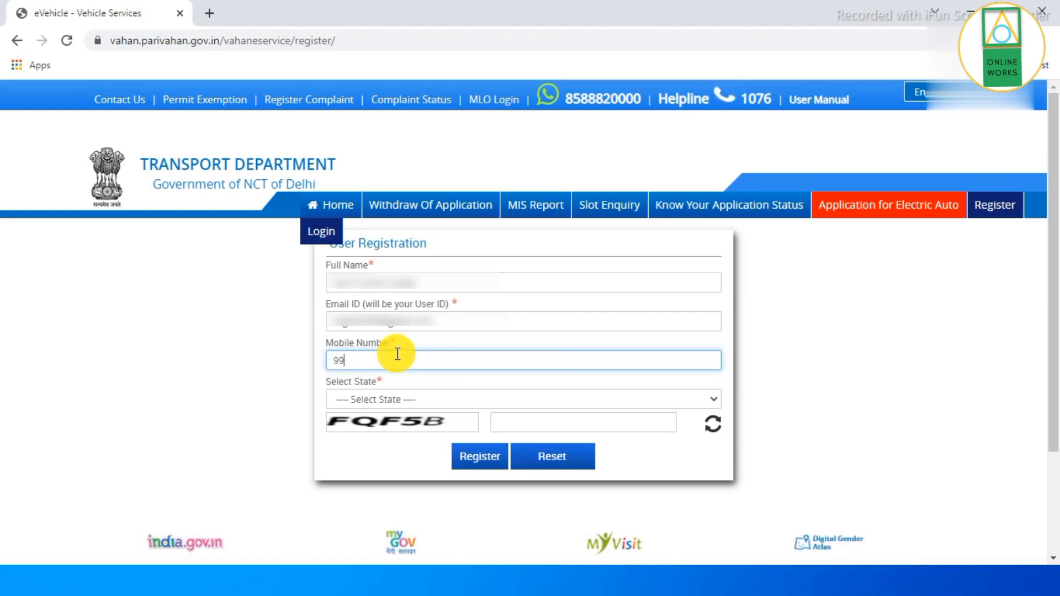
pyautogui.write('•••••')
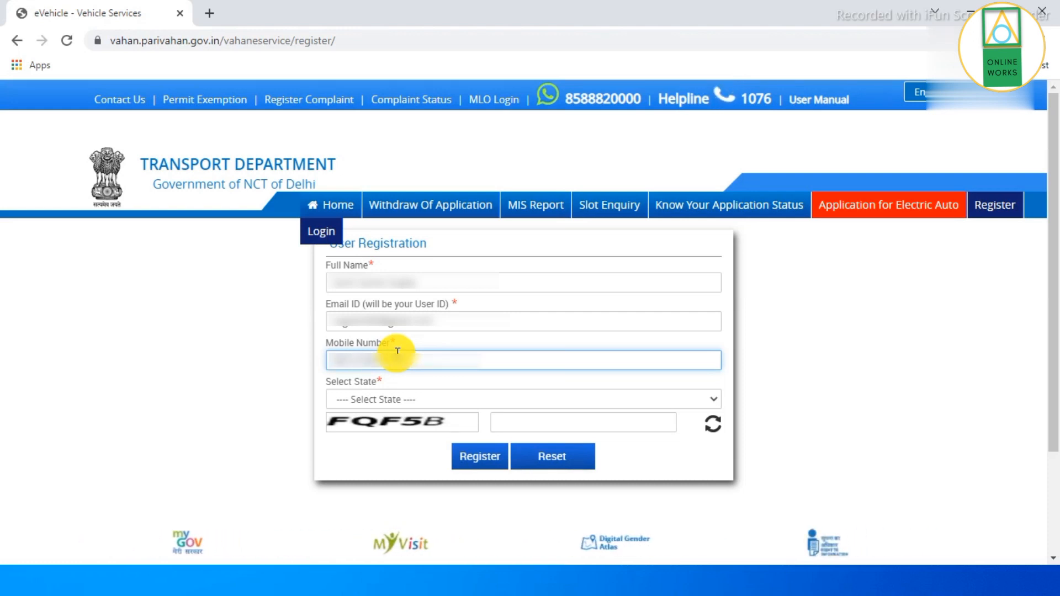
# - Select Delhi as the state, enter the captcha text, and submit the registration
pyautogui.click(395, 400)
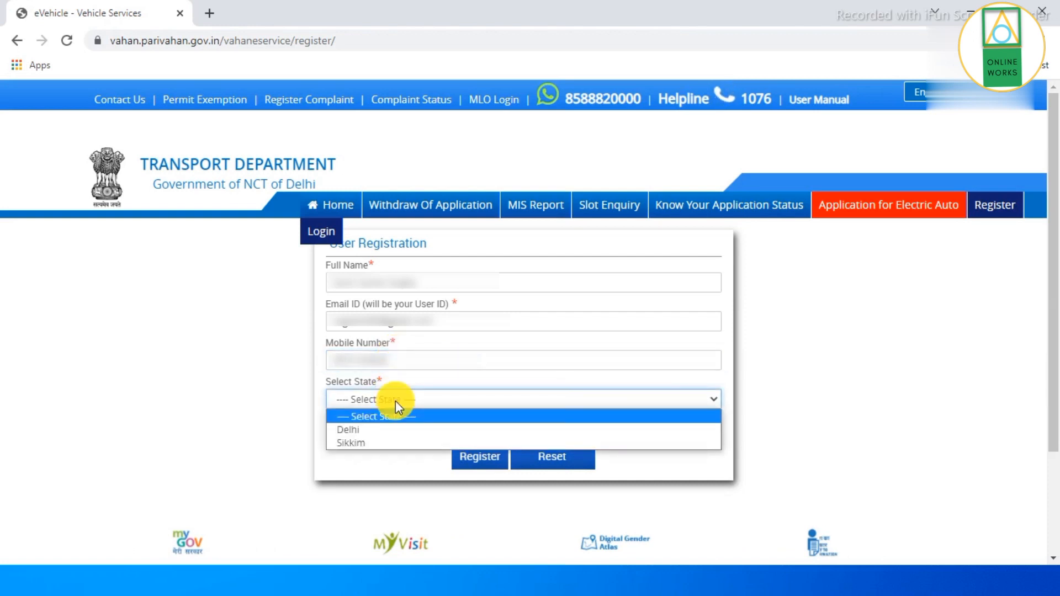
pyautogui.click(376, 430)
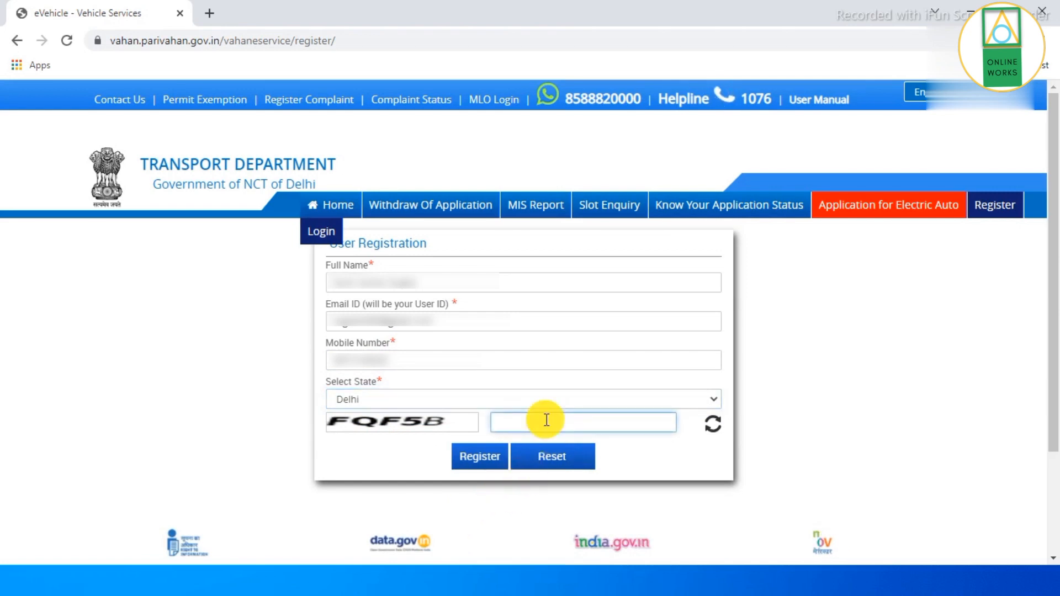
pyautogui.write('F')
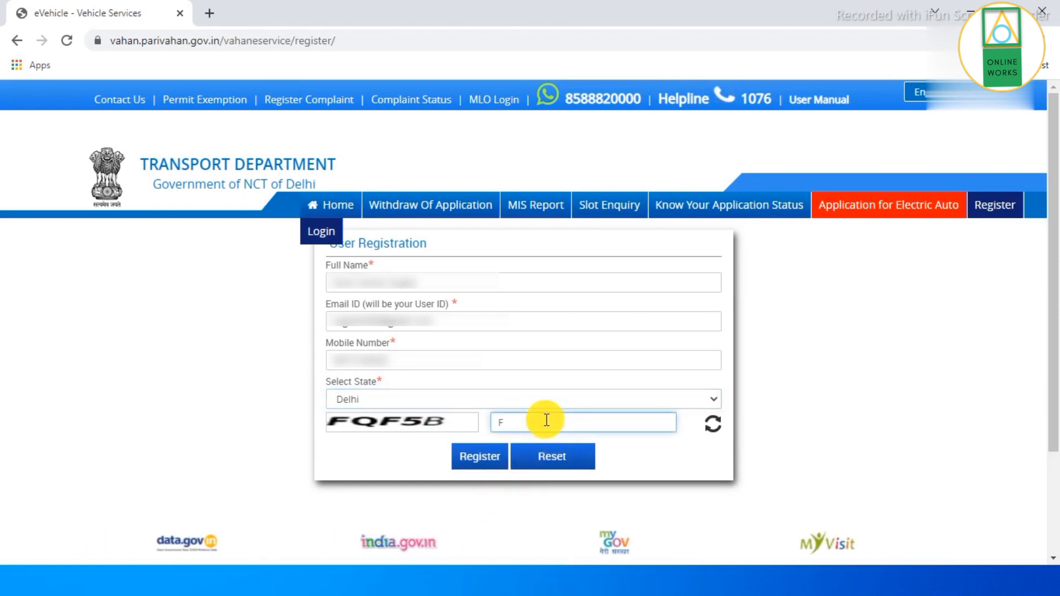
pyautogui.write('QF5')
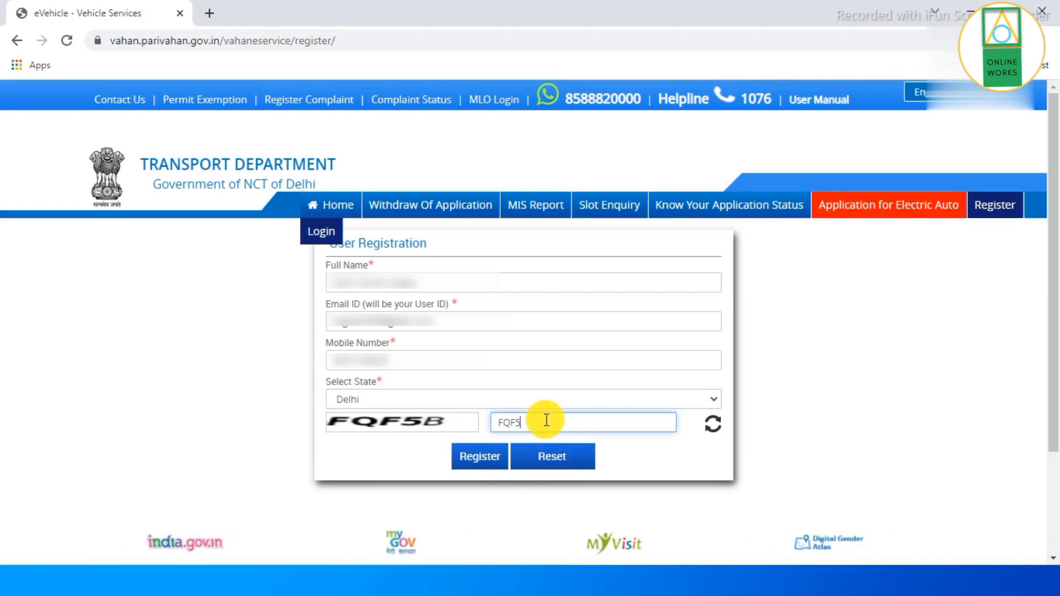
pyautogui.write('B')
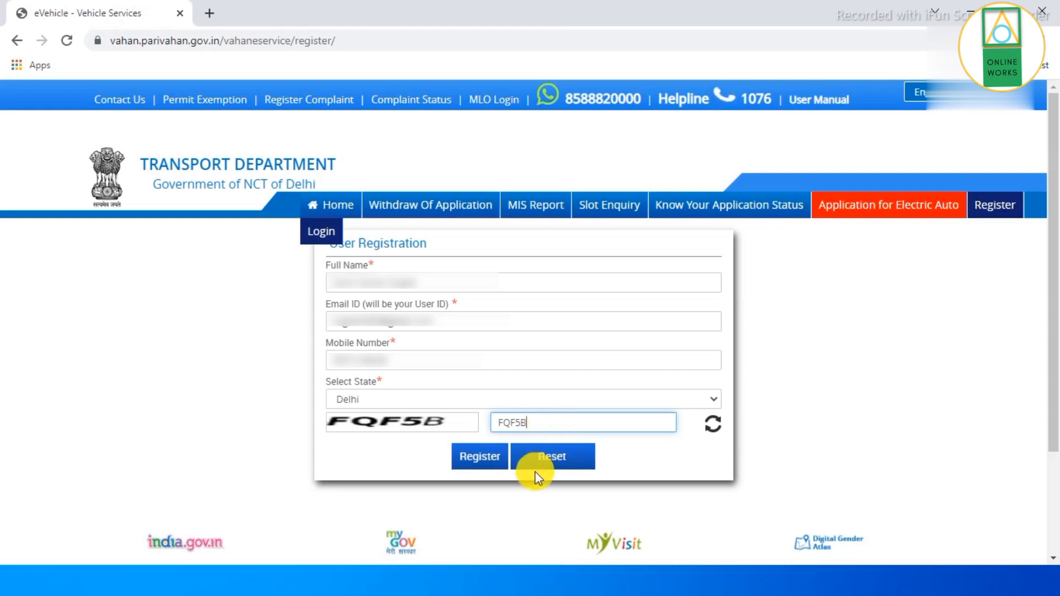
pyautogui.click(471, 464)
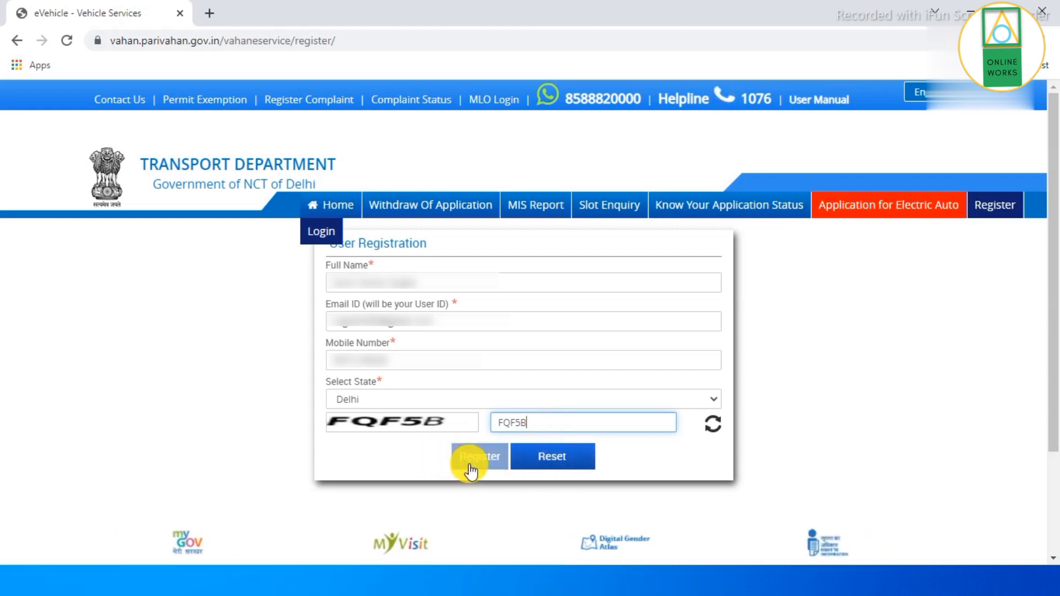
pyautogui.click(470, 464)
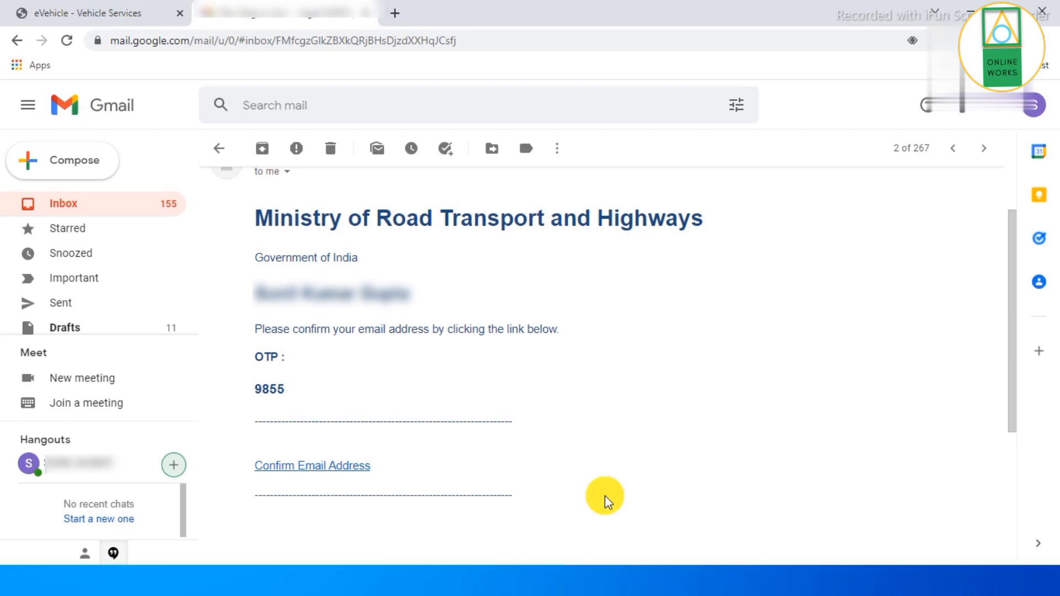
# - Confirm the e-mail address and enter the OTP received by e-mail
pyautogui.click(358, 474)
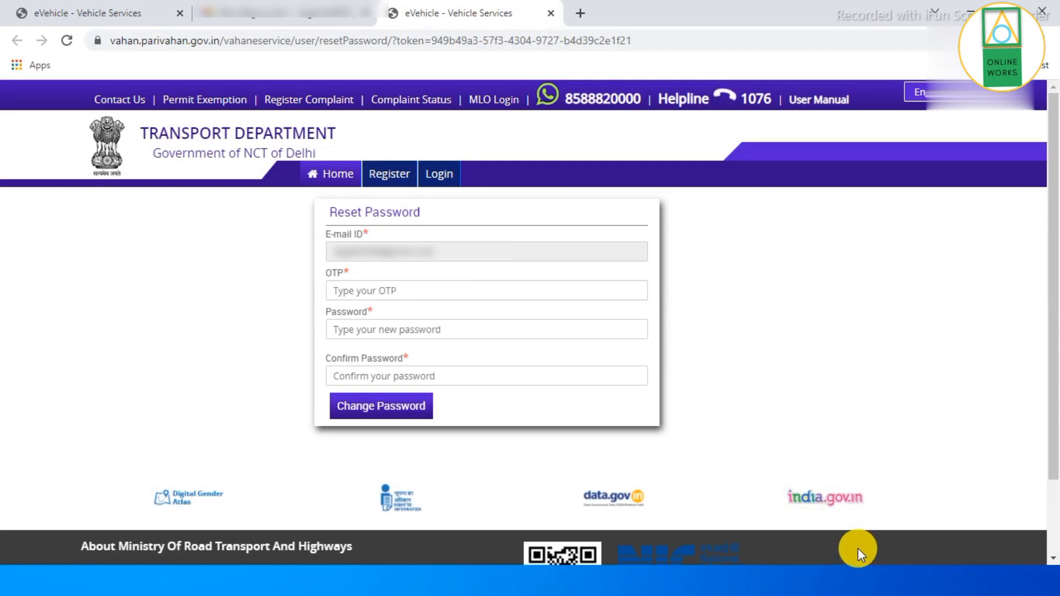
pyautogui.click(371, 288)
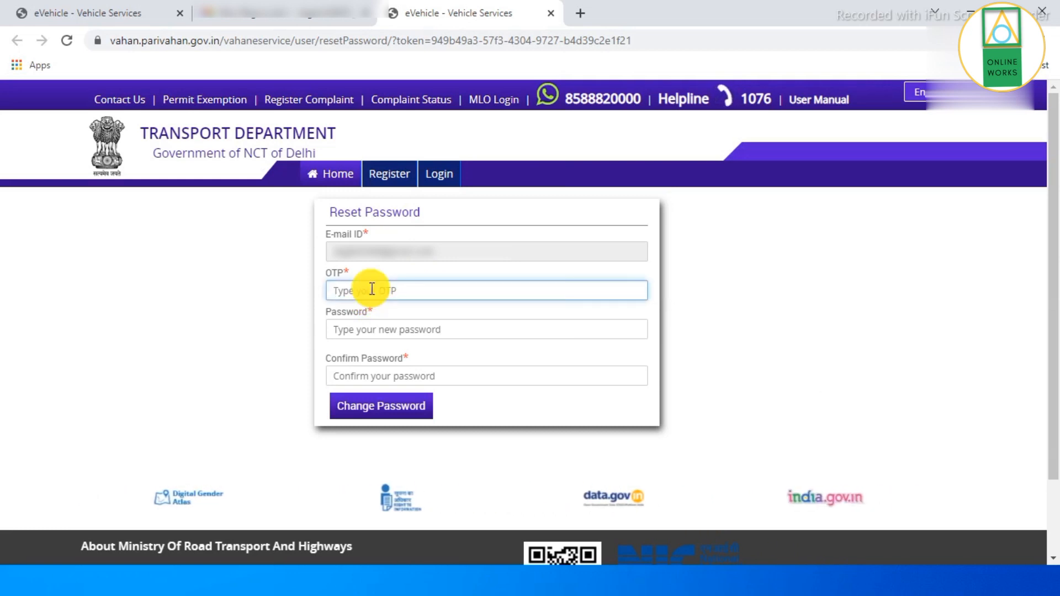
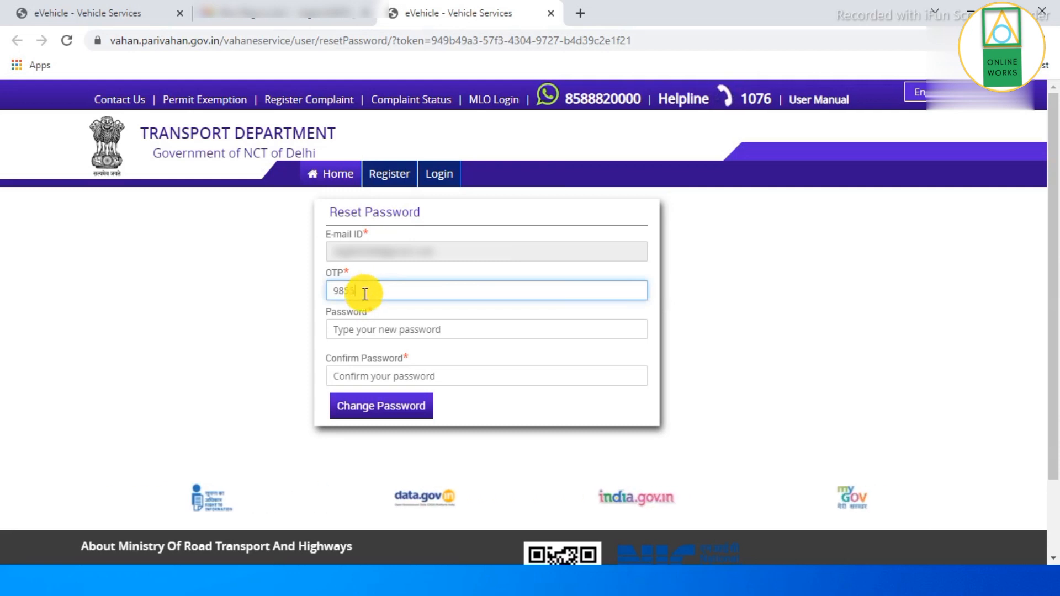
# - Type the new password in Password and Confirm Password, then save it
pyautogui.click(365, 330)
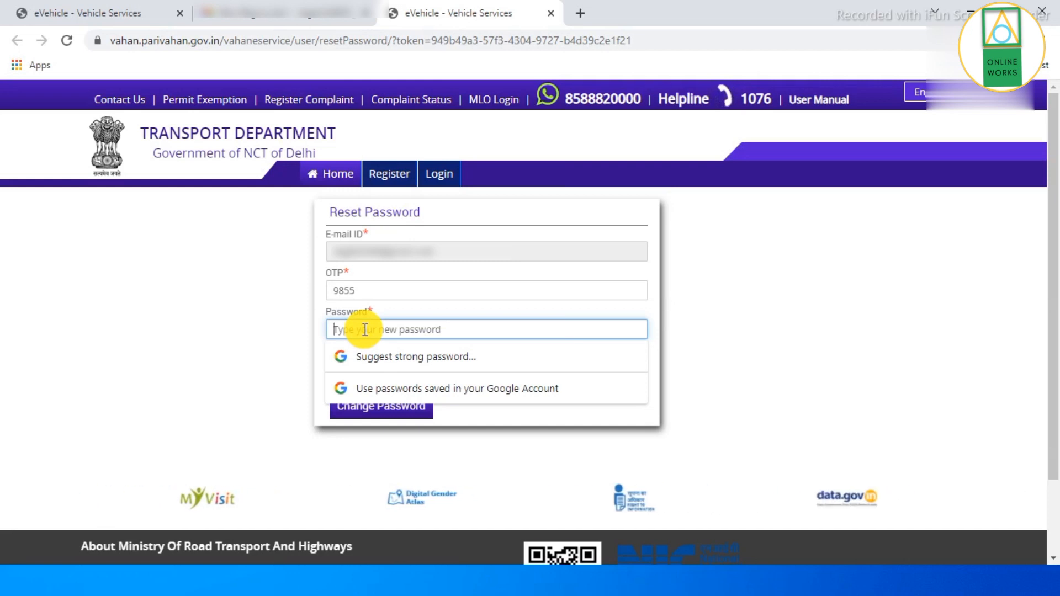
pyautogui.write('•')
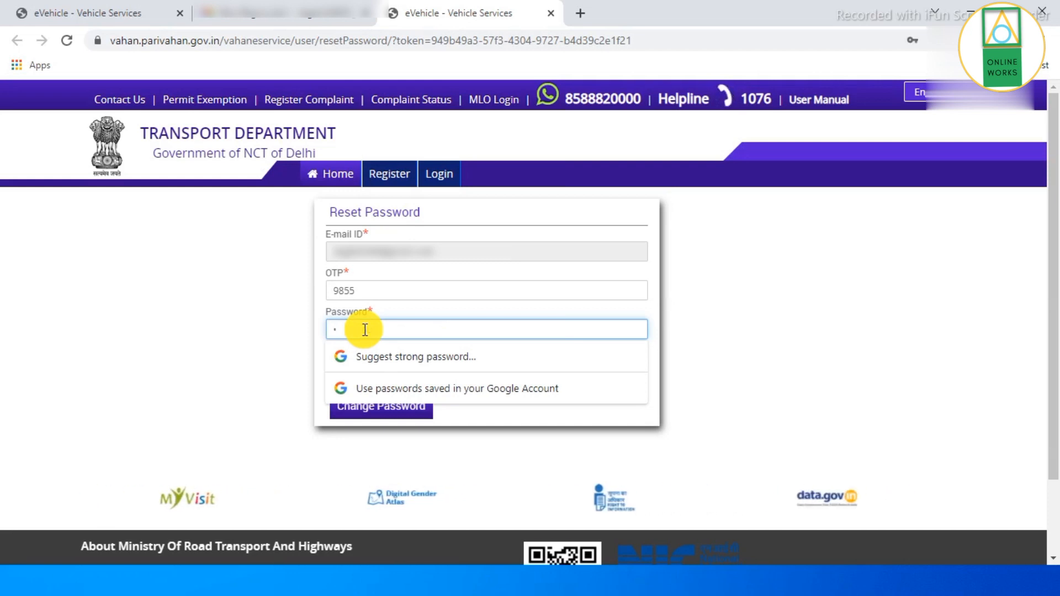
pyautogui.write('••')
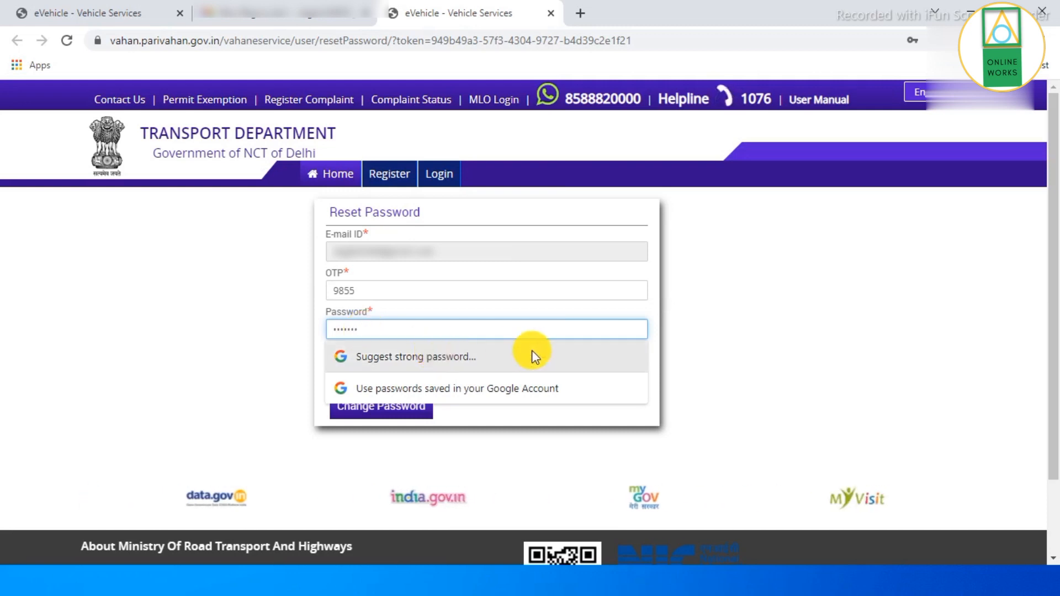
pyautogui.click(311, 304)
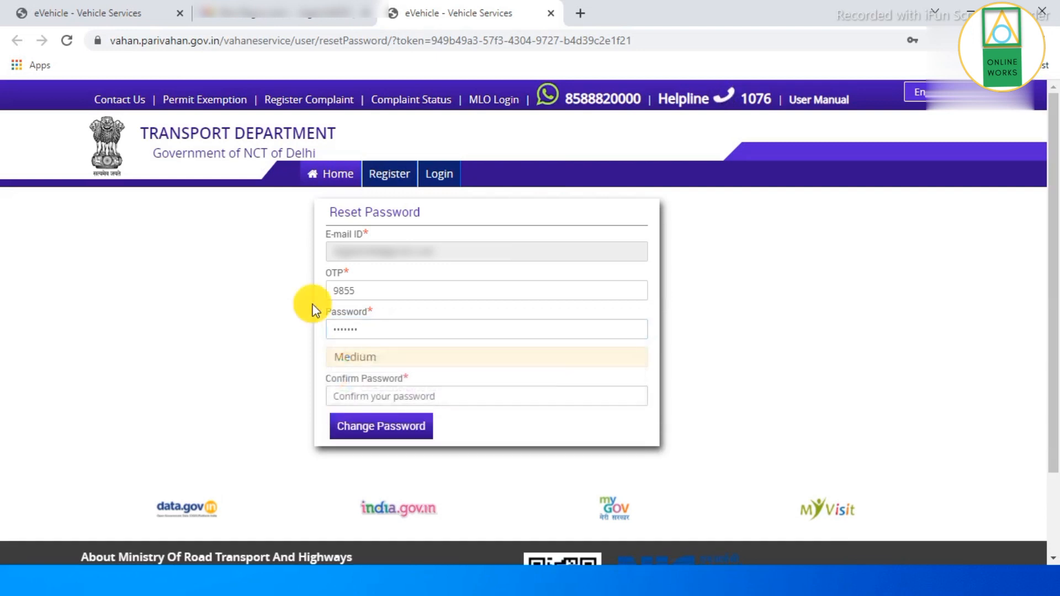
pyautogui.click(376, 402)
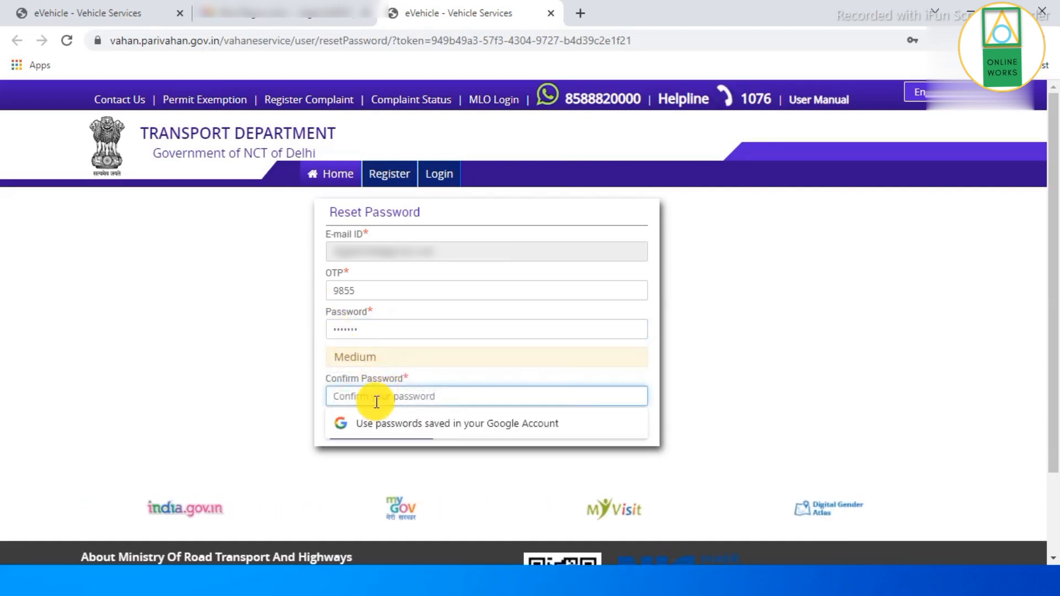
pyautogui.write('••')
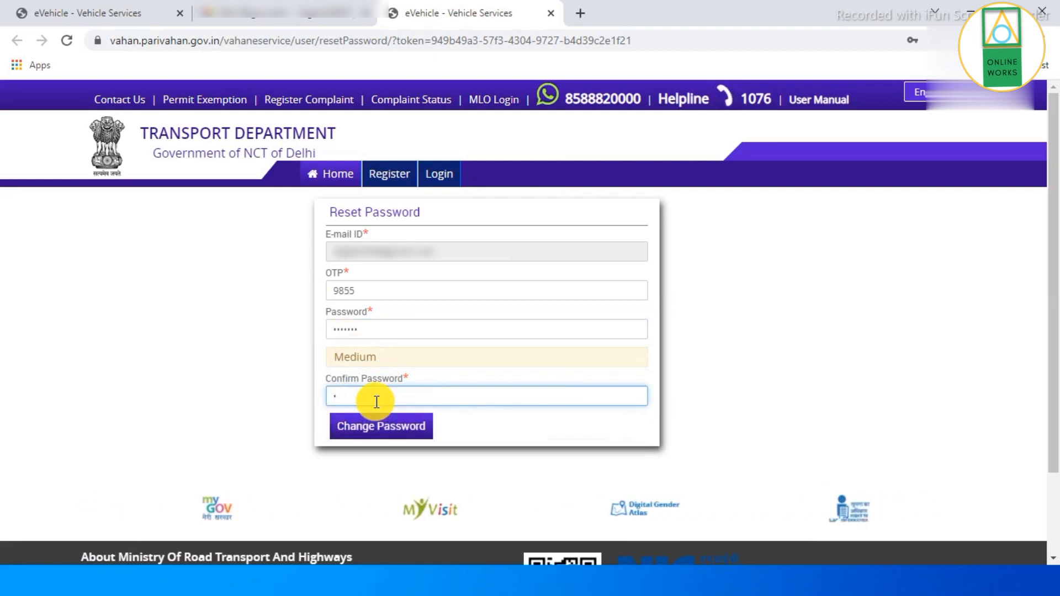
pyautogui.write('•')
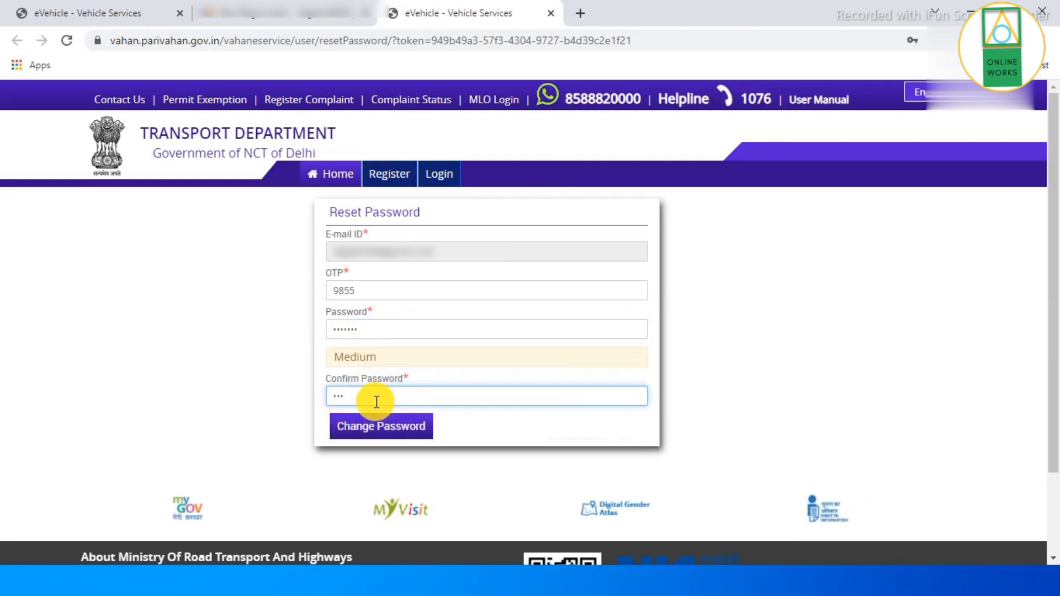
pyautogui.write('••••')
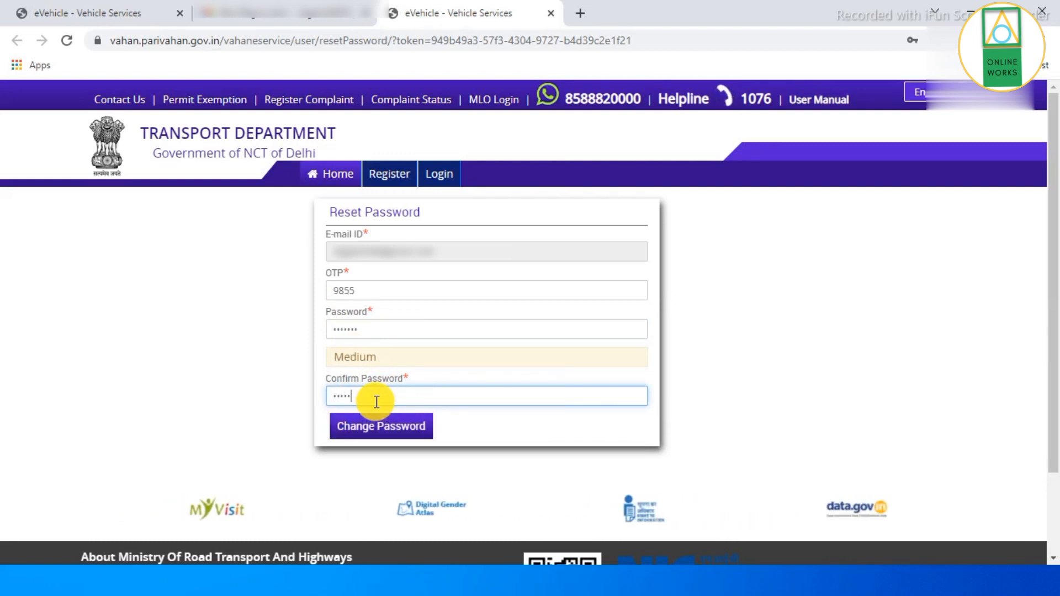
pyautogui.click(394, 431)
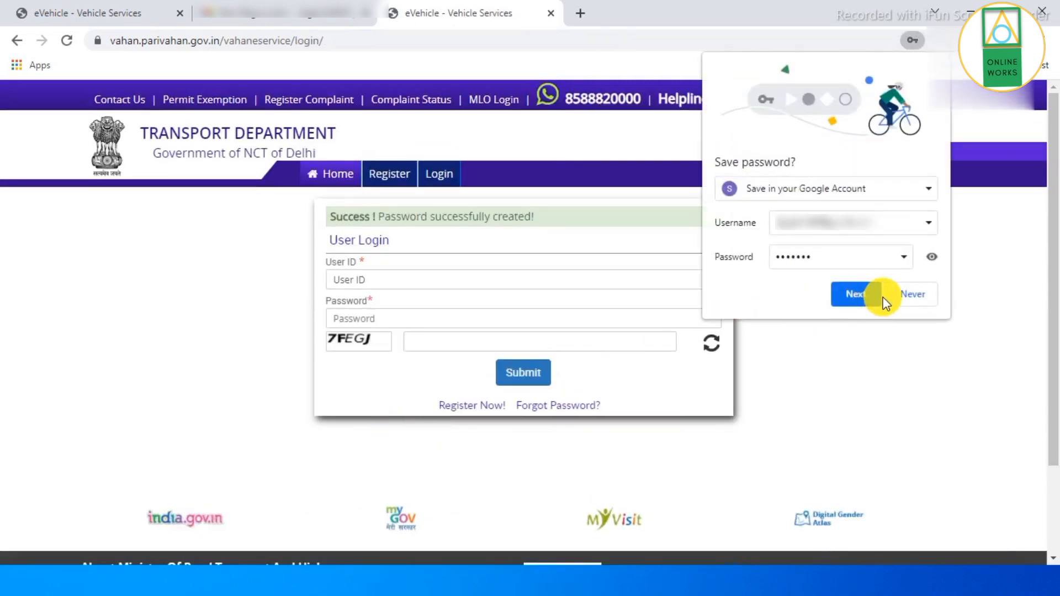
# - Log in with the user ID, the new account password and the captcha text
pyautogui.click(923, 299)
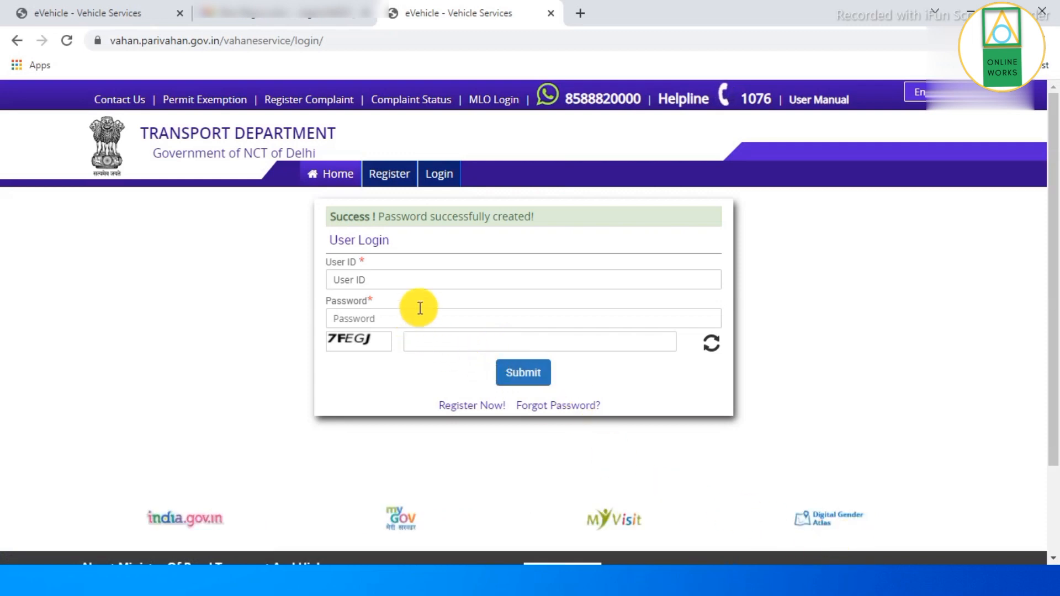
pyautogui.click(418, 280)
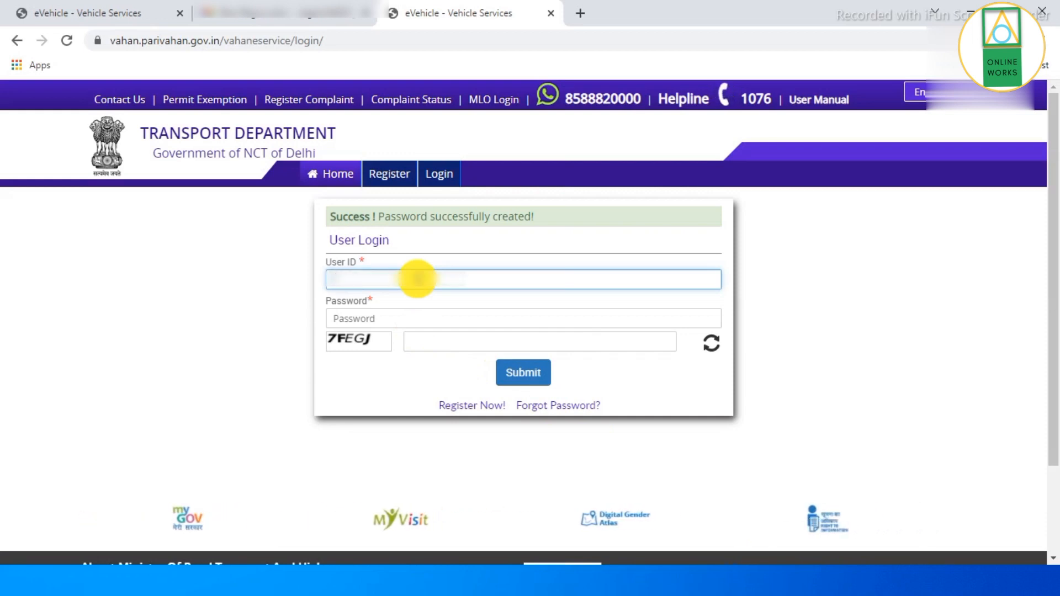
pyautogui.write('......')
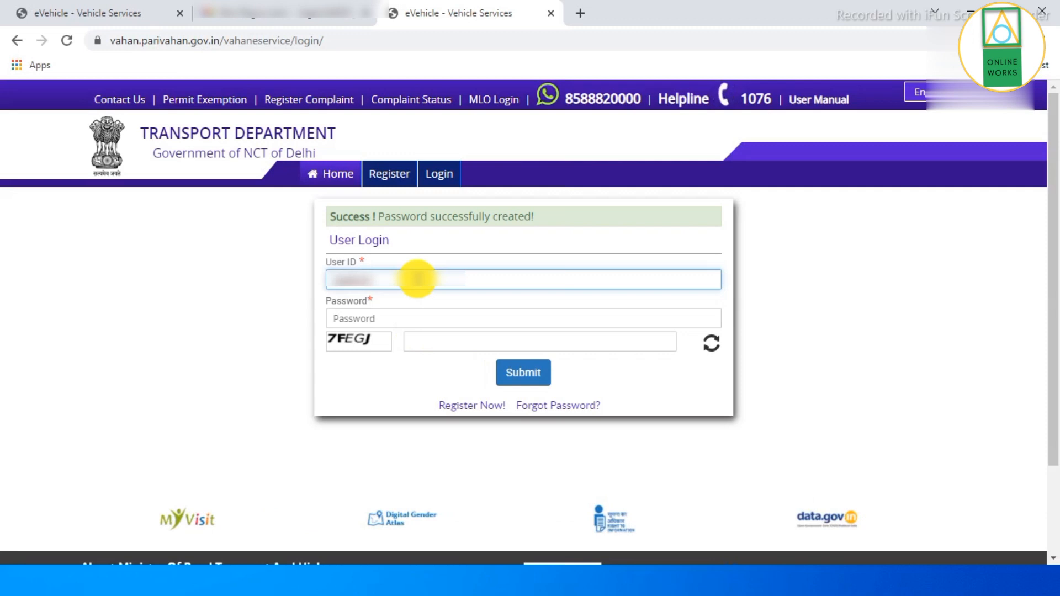
pyautogui.write('...')
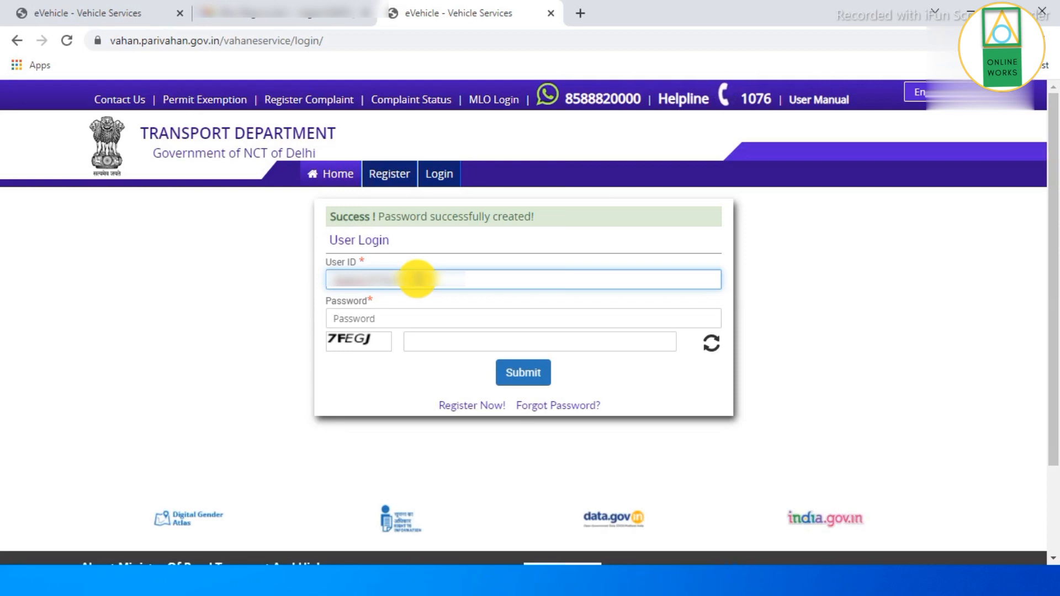
pyautogui.click(396, 319)
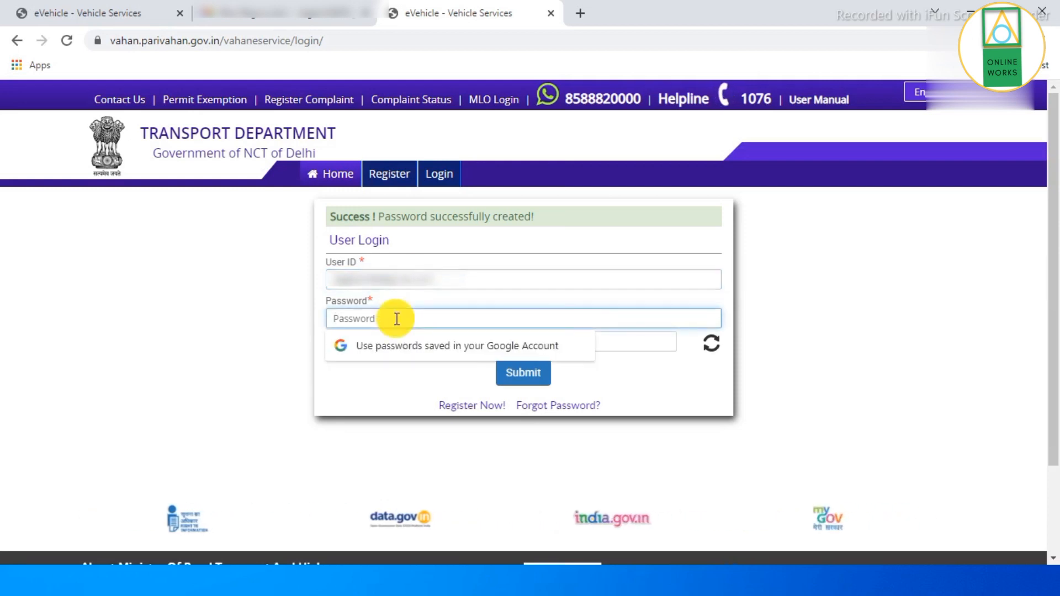
pyautogui.write('•••')
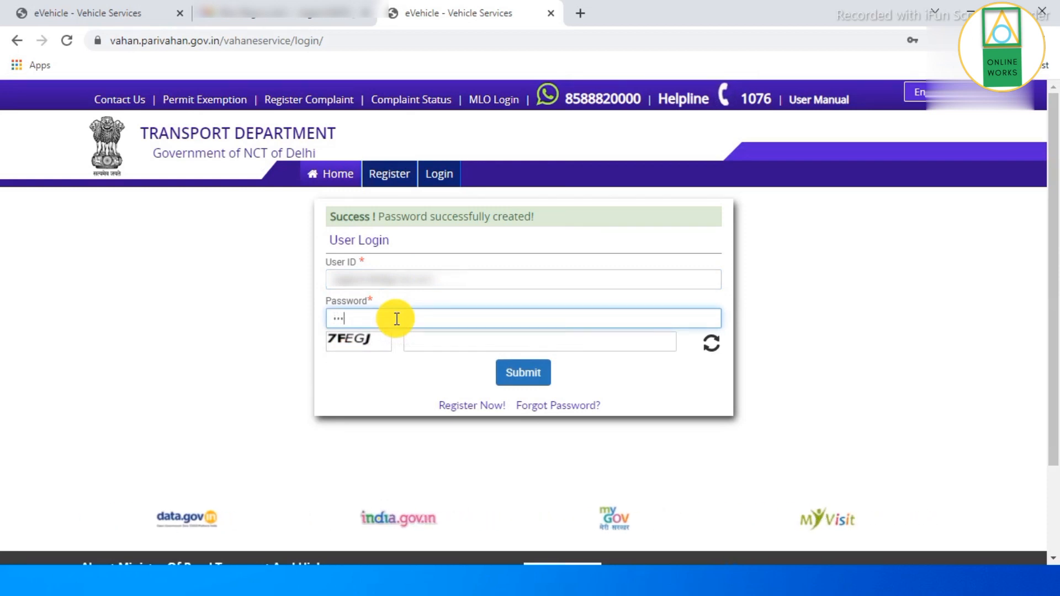
pyautogui.write('•••••')
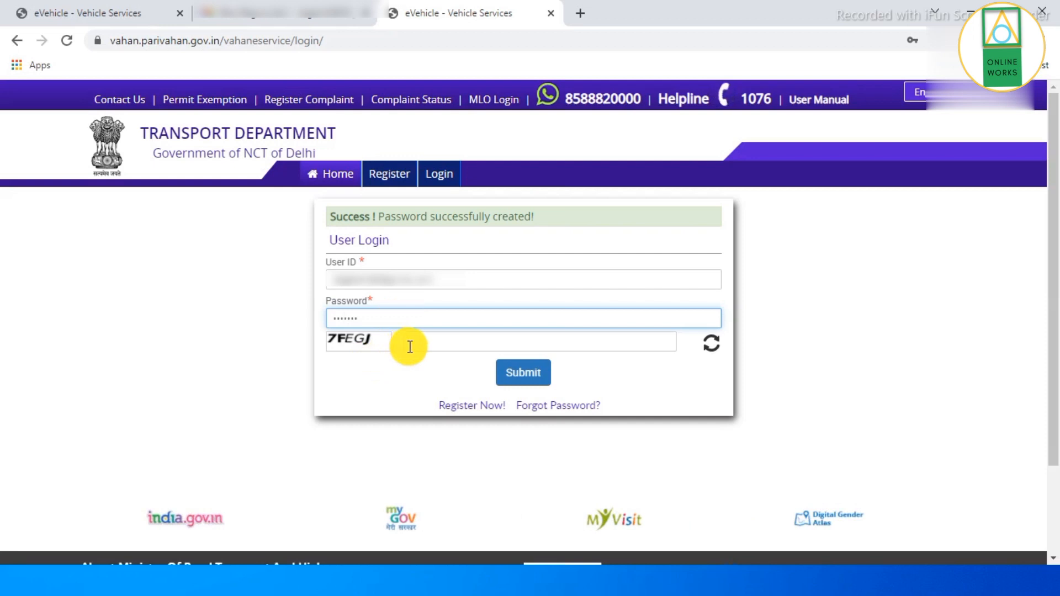
pyautogui.click(418, 338)
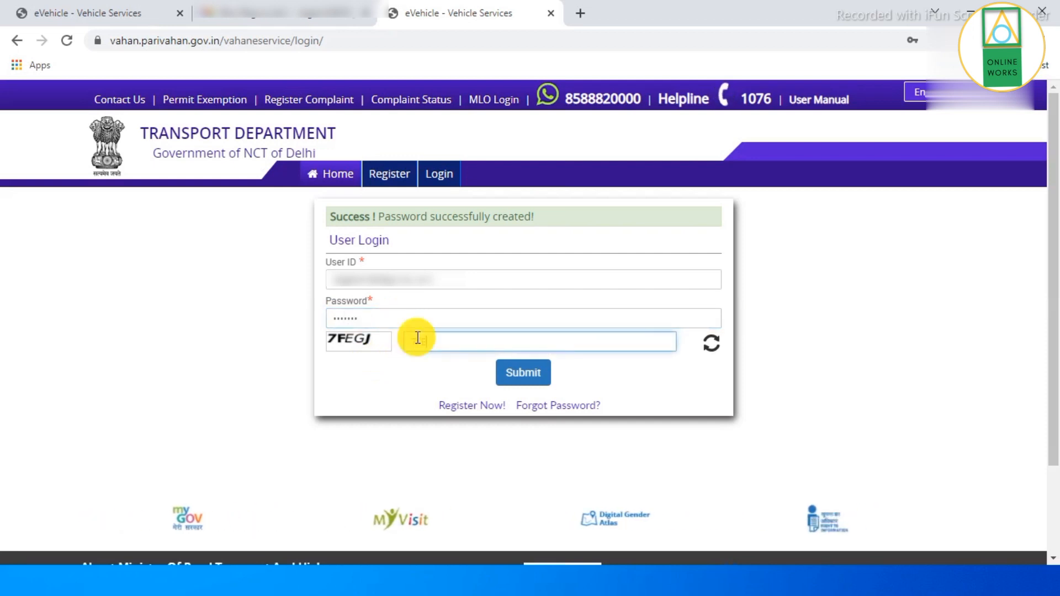
pyautogui.write('7FEGJ')
pyautogui.click(529, 374)
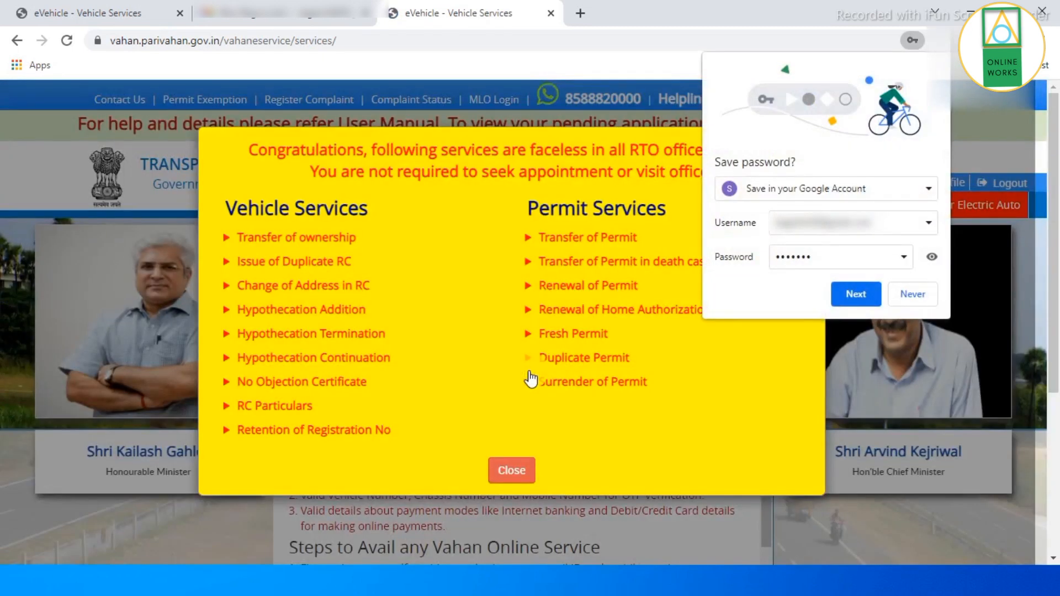
# - Decline Chrome's password saving and choose the Hypothecation Termination service
pyautogui.click(908, 296)
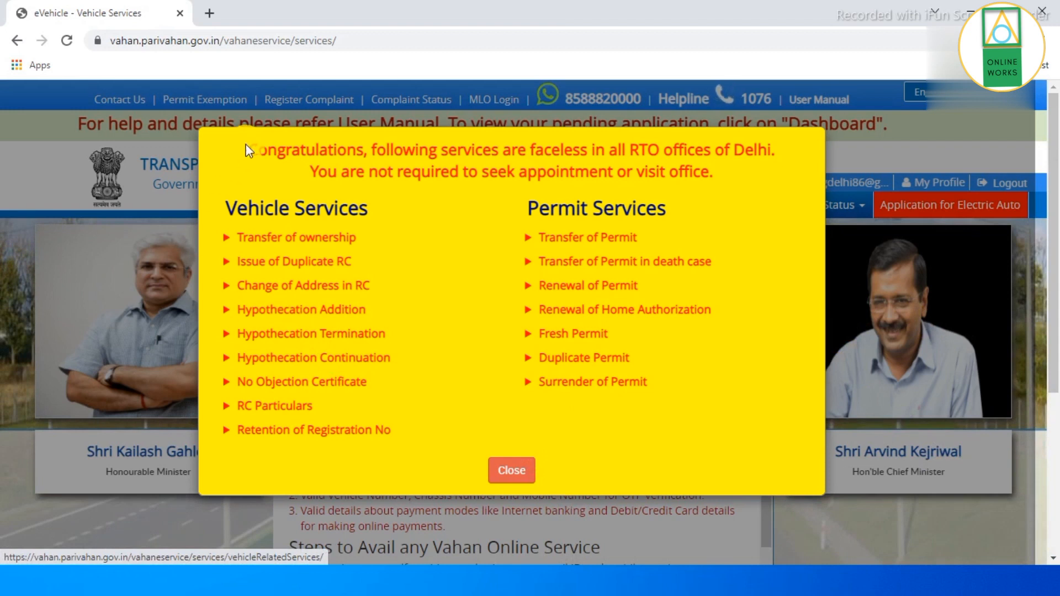
pyautogui.click(324, 345)
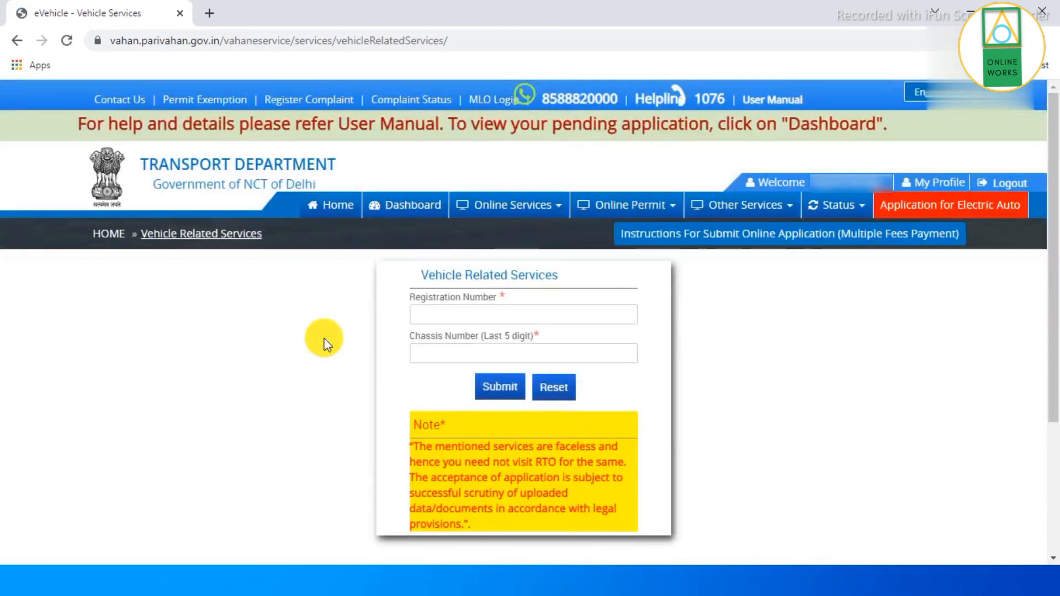
# - Fill in the vehicle's registration number on the Vehicle Related Services form
pyautogui.click(479, 317)
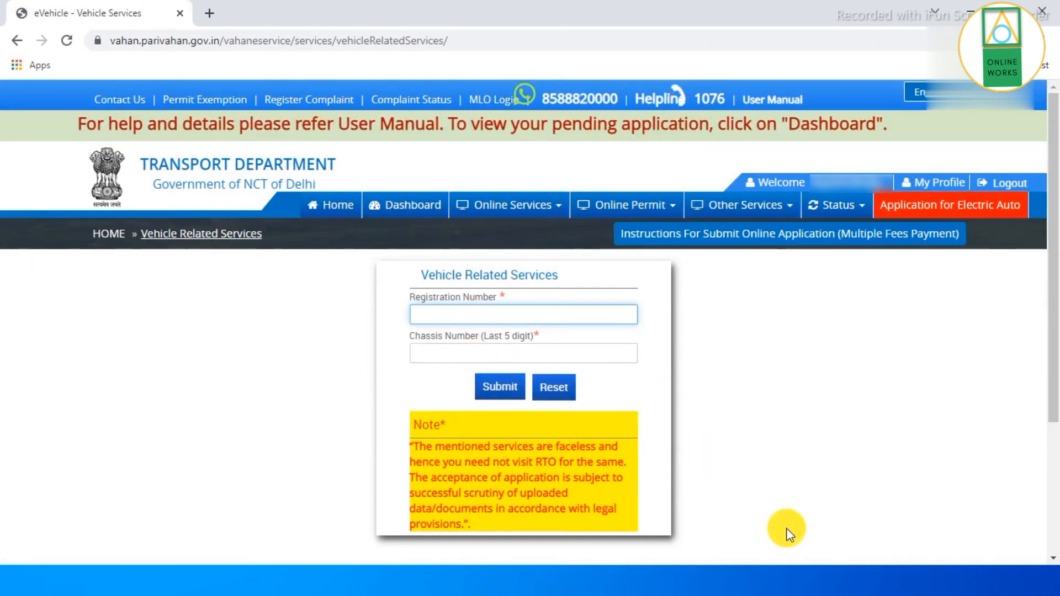
pyautogui.click(521, 316)
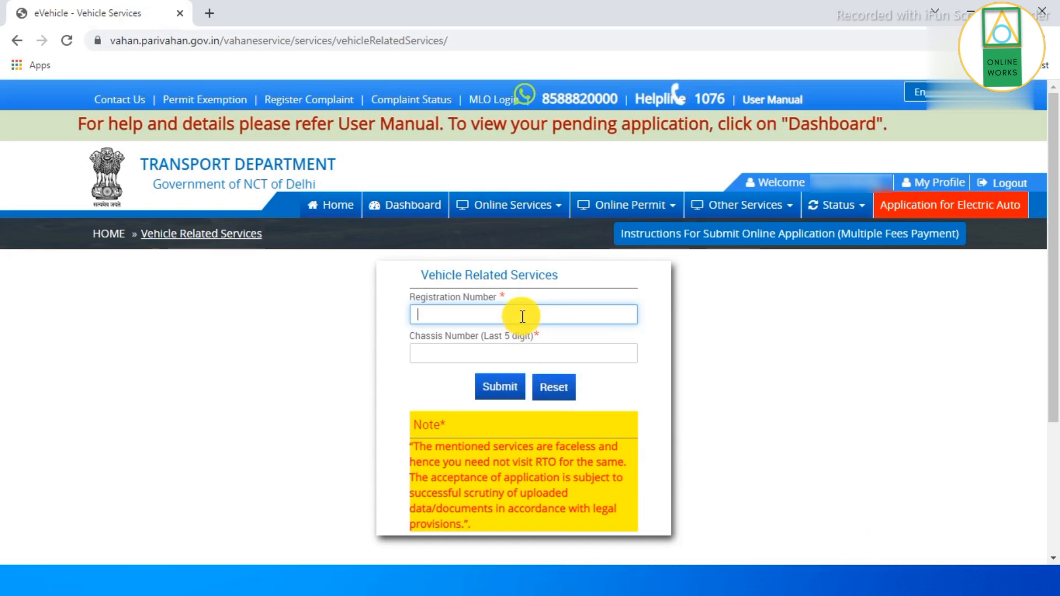
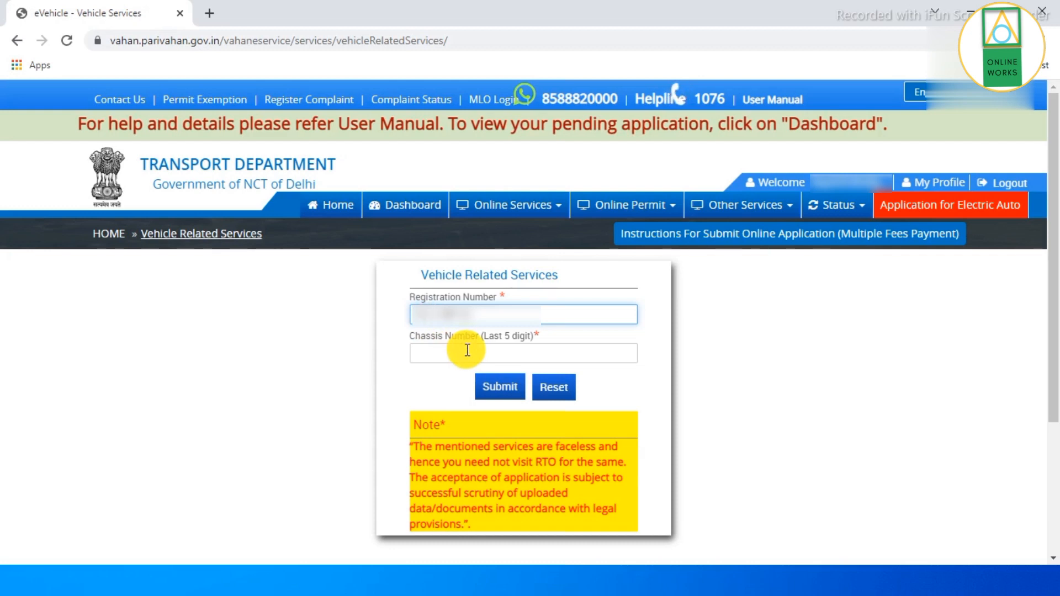
pyautogui.click(466, 350)
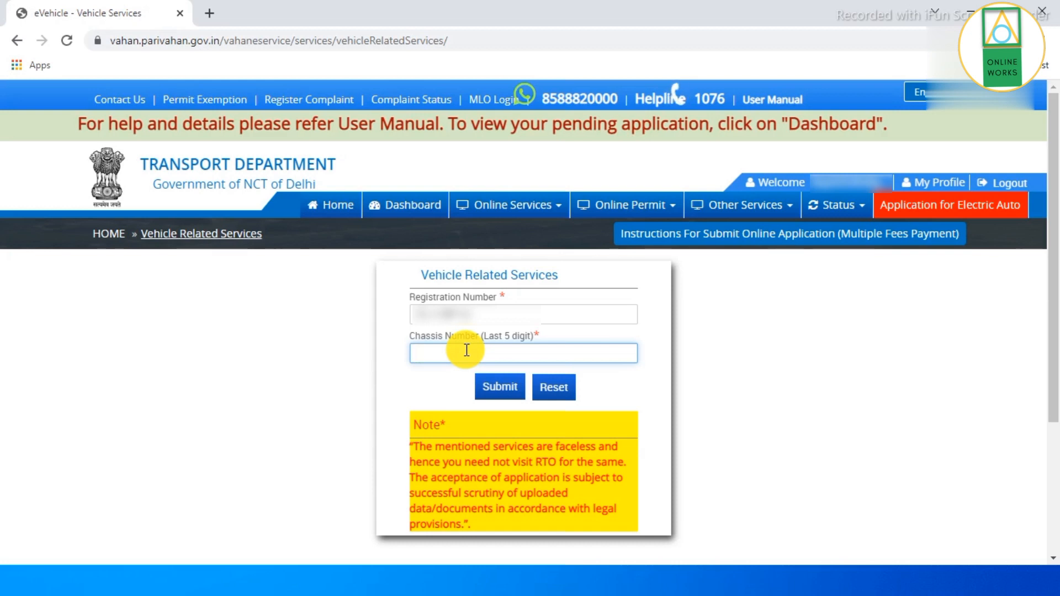
# - Enter the last five chassis digits and submit the vehicle details
pyautogui.write('****')
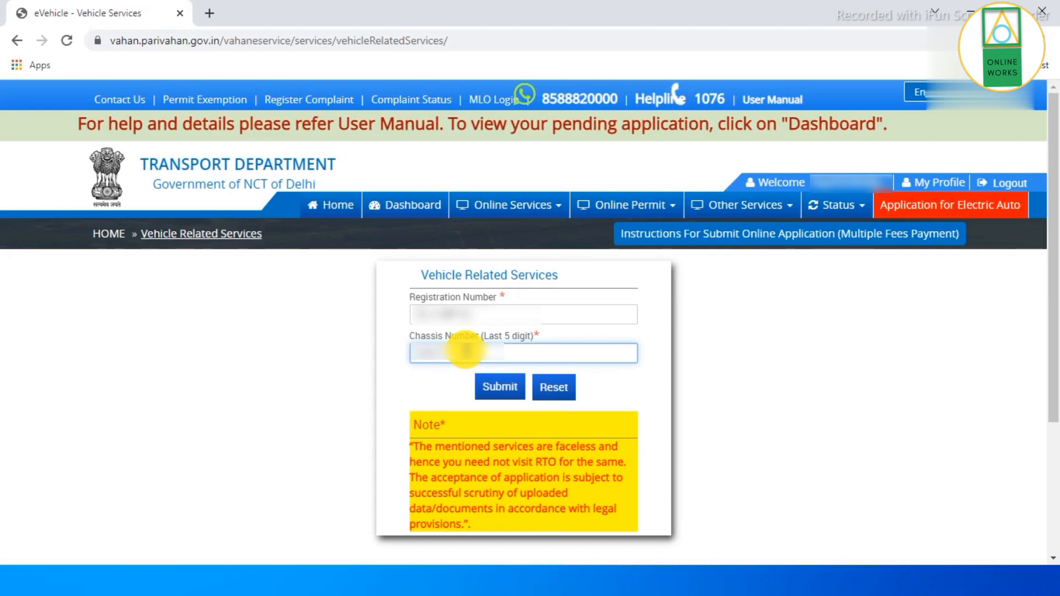
pyautogui.click(490, 396)
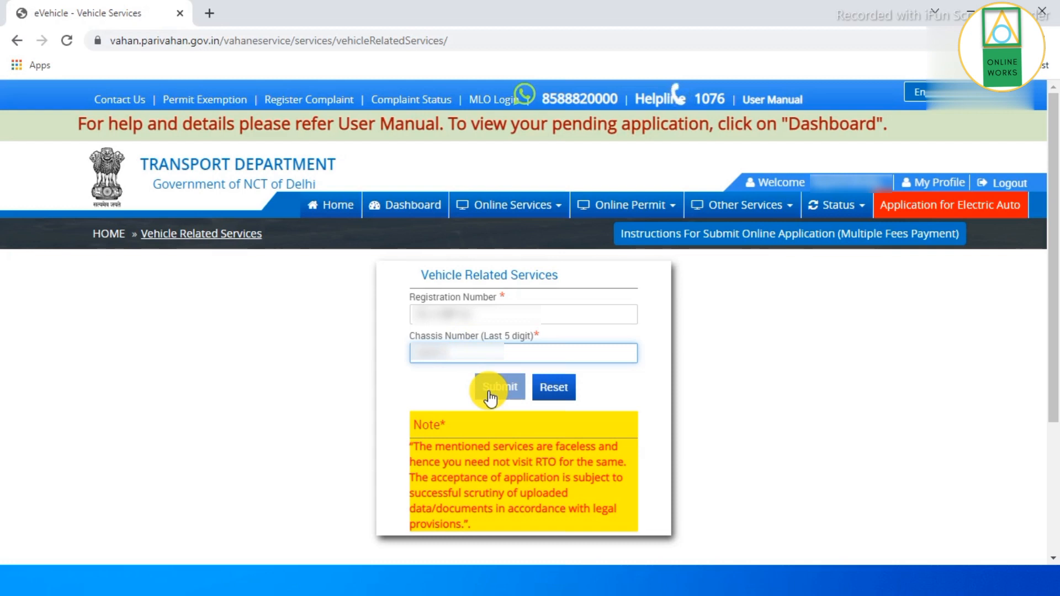
pyautogui.click(489, 393)
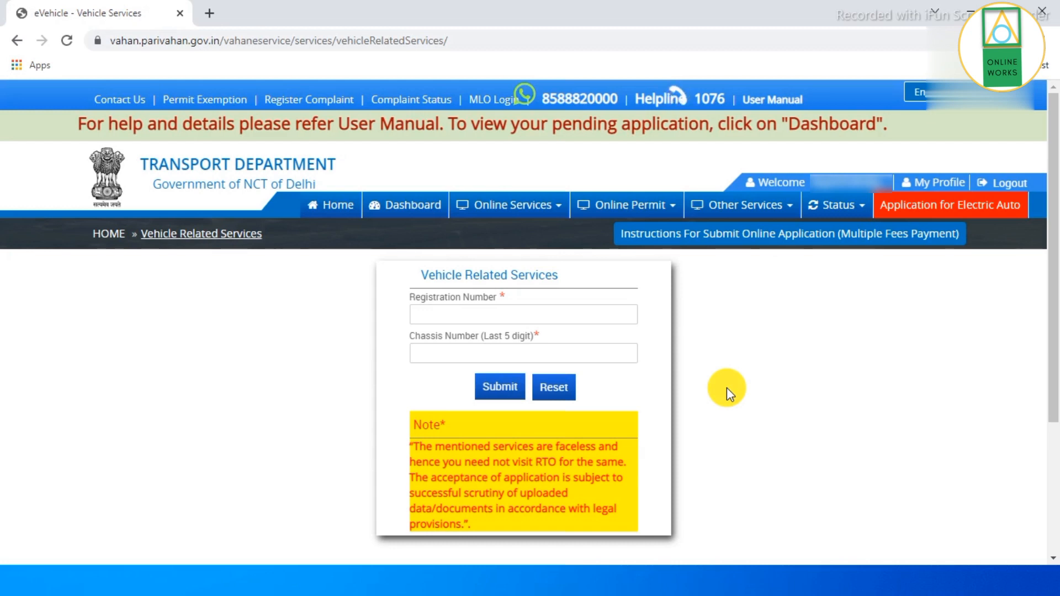
# - Refill the saved registration number and chassis digits from autofill, then submit the vehicle details
pyautogui.click(580, 313)
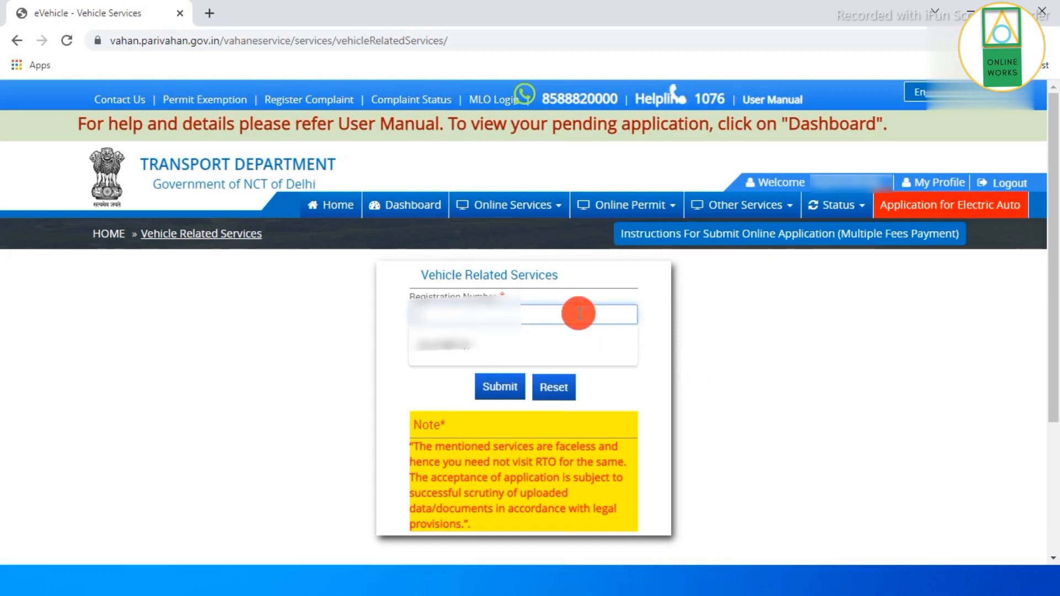
pyautogui.click(521, 350)
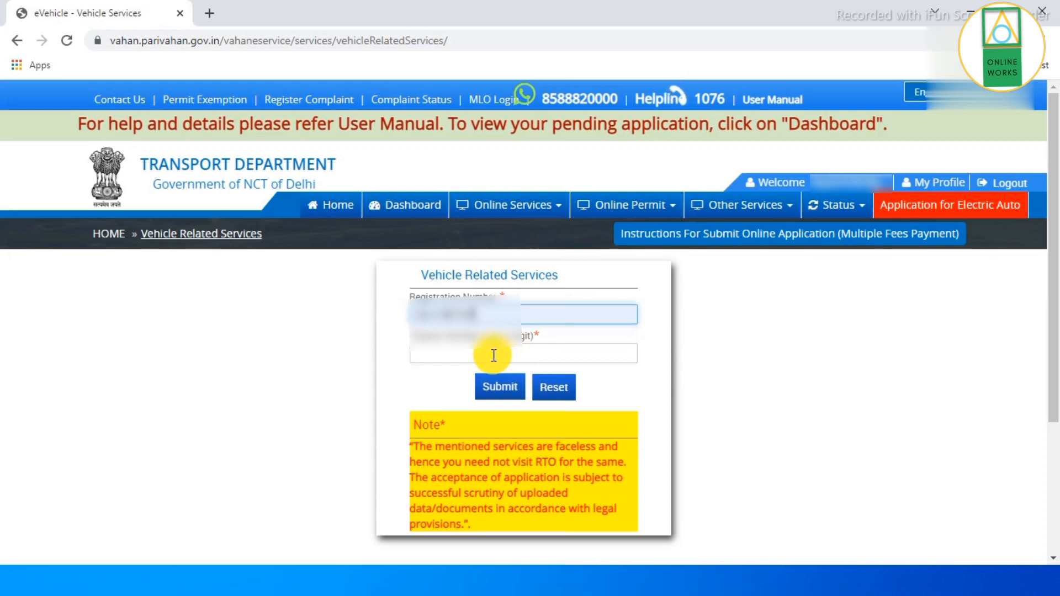
pyautogui.click(493, 355)
pyautogui.click(472, 384)
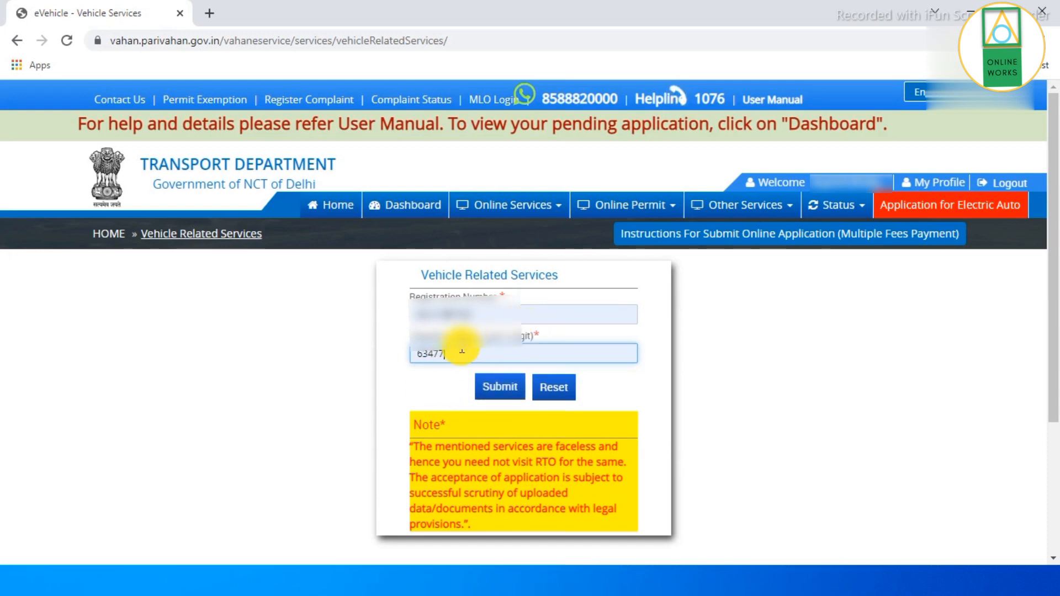
pyautogui.click(499, 393)
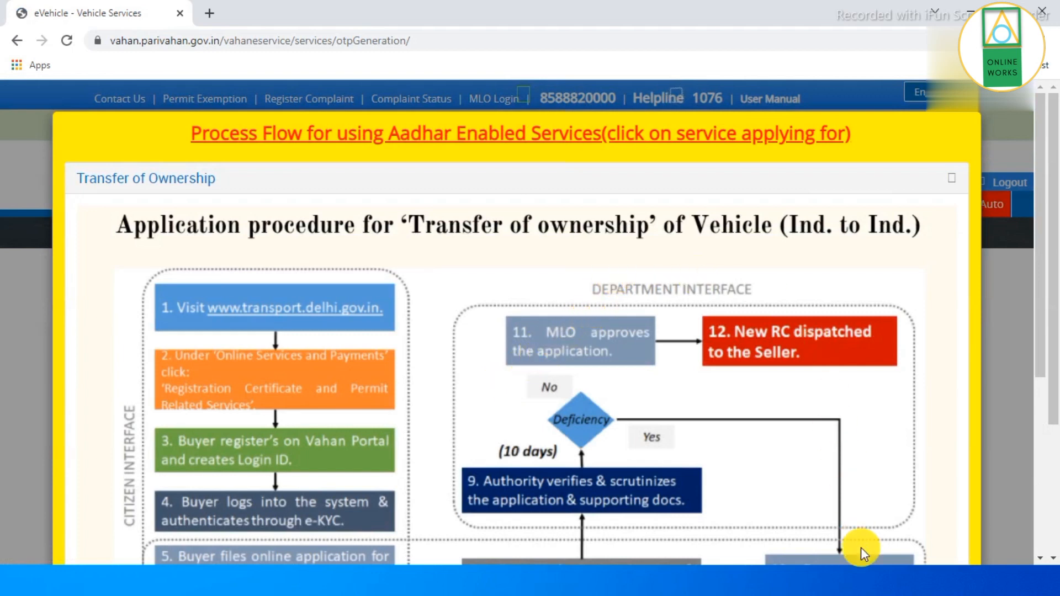
# - Expand the Hypothecation Termination panel to show its Form 35, NOC e-KYC, fee and RTO flow
pyautogui.press('Tab')
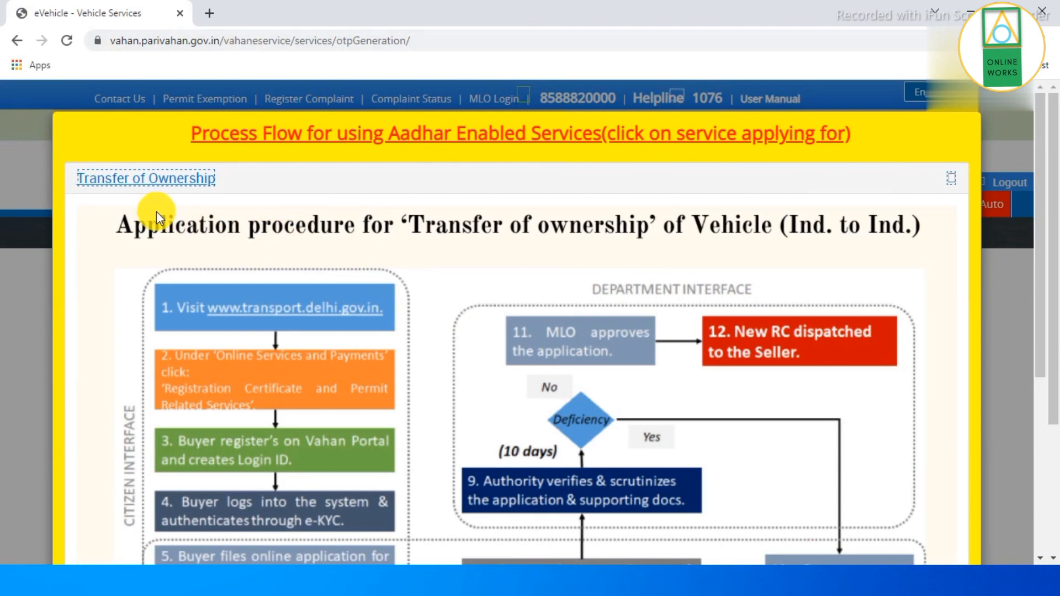
pyautogui.scroll(-5, 217, 213)
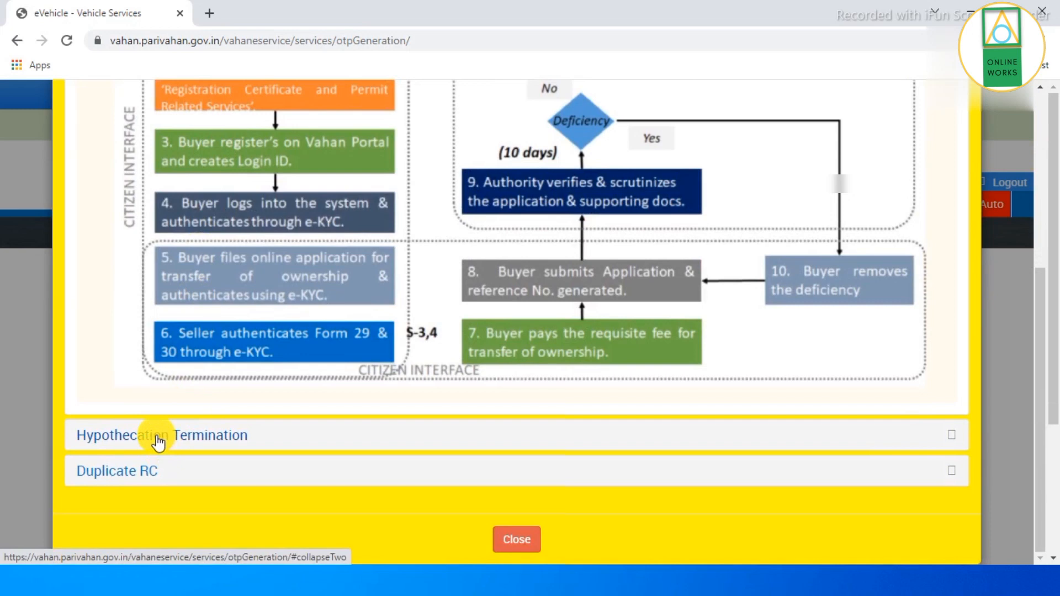
pyautogui.click(158, 437)
pyautogui.scroll(-3, 156, 436)
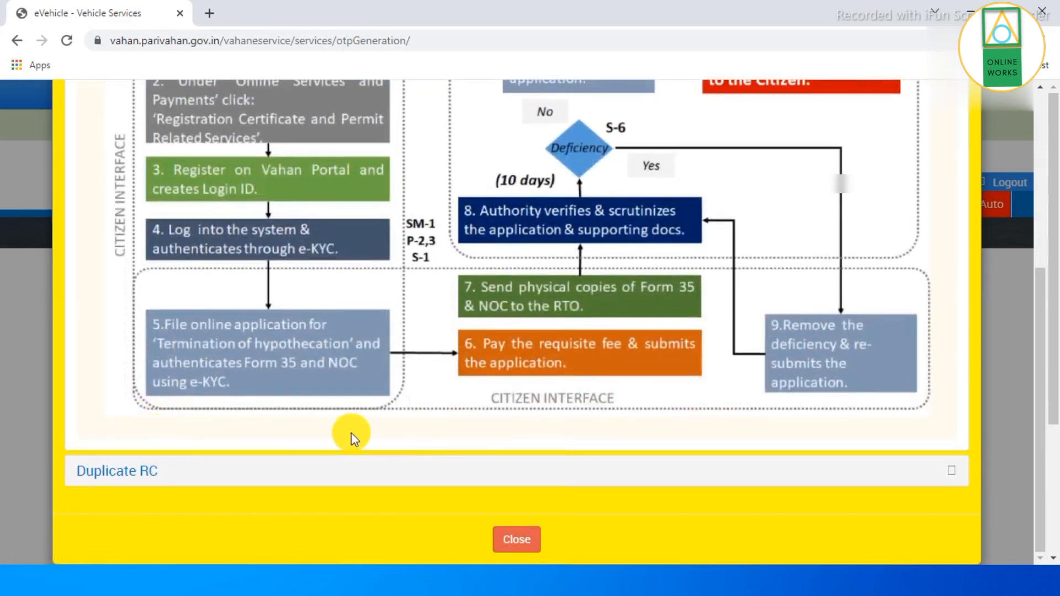
pyautogui.scroll(3, 351, 436)
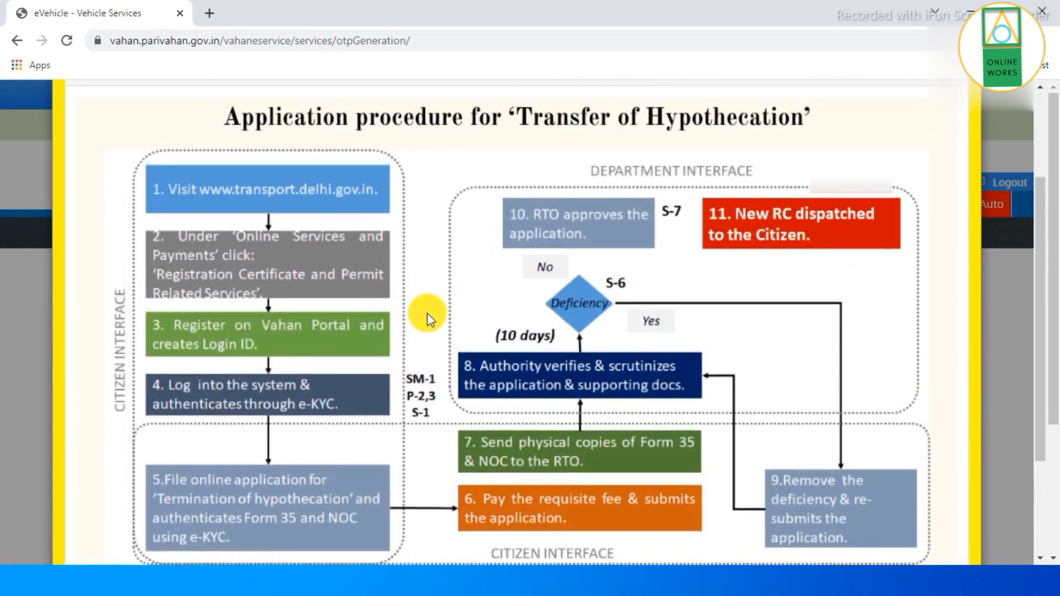
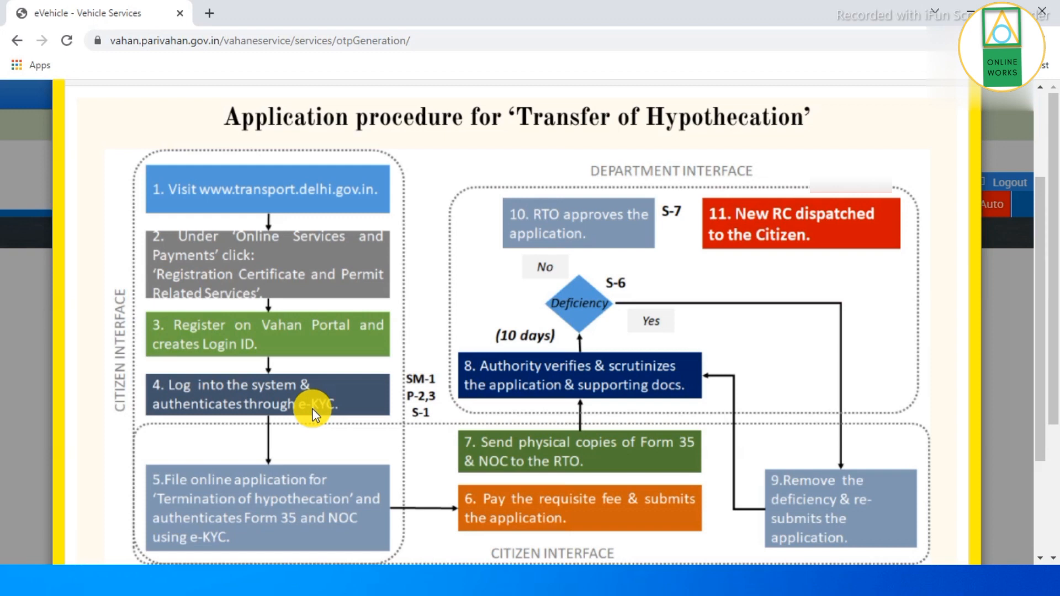
# - Scroll through the Hypothecation Termination application procedure flowchart in the Aadhaar process-flow popup
pyautogui.scroll(-1, 312, 415)
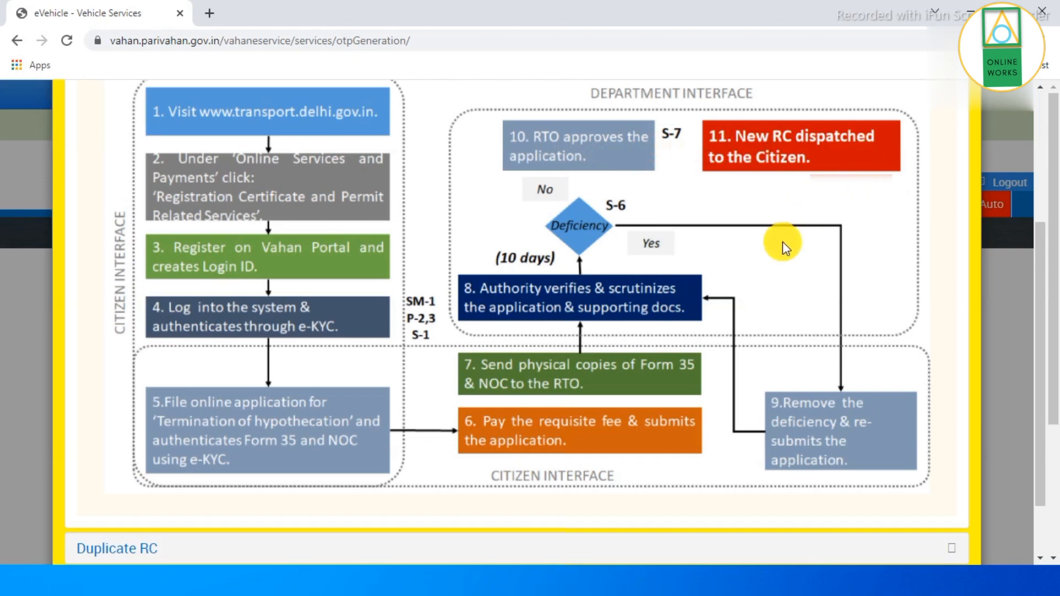
pyautogui.scroll(4, 782, 241)
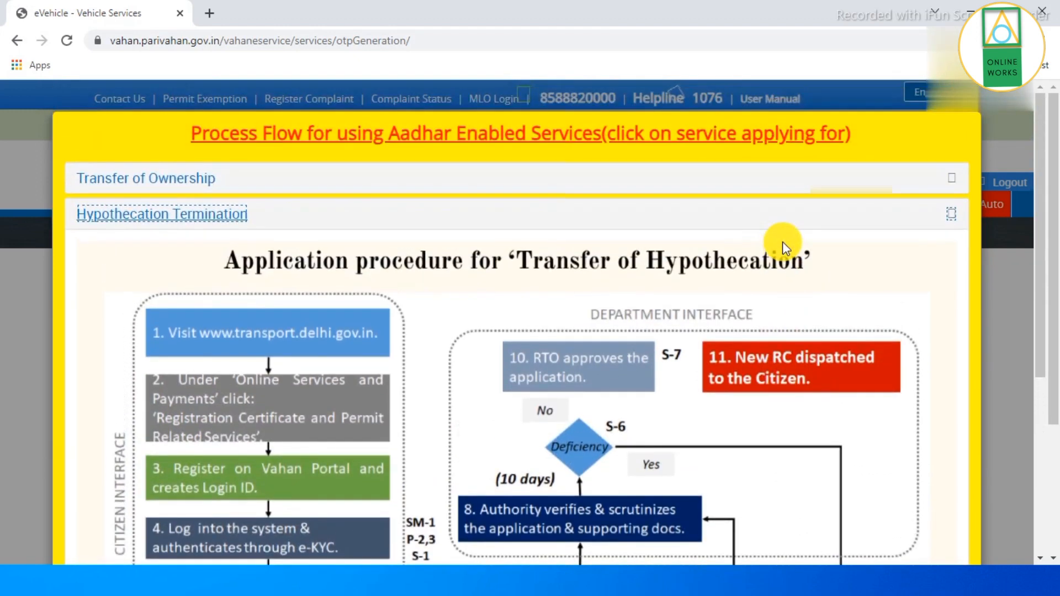
pyautogui.scroll(-5, 843, 250)
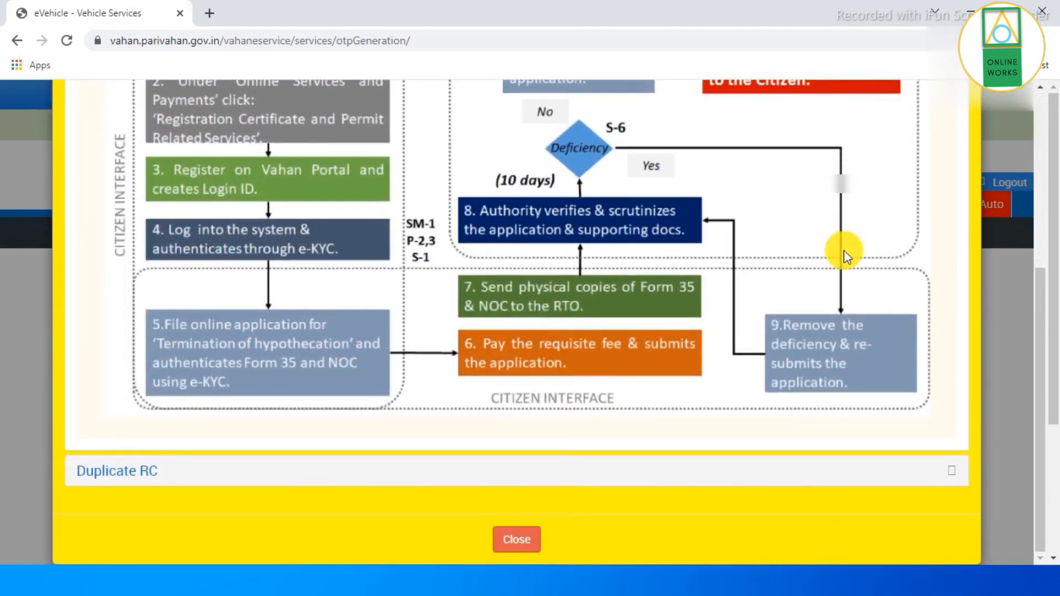
# - Close the process flow guide, choose Yes for Aadhaar e-KYC and acknowledge the mandatory notice
pyautogui.click(535, 543)
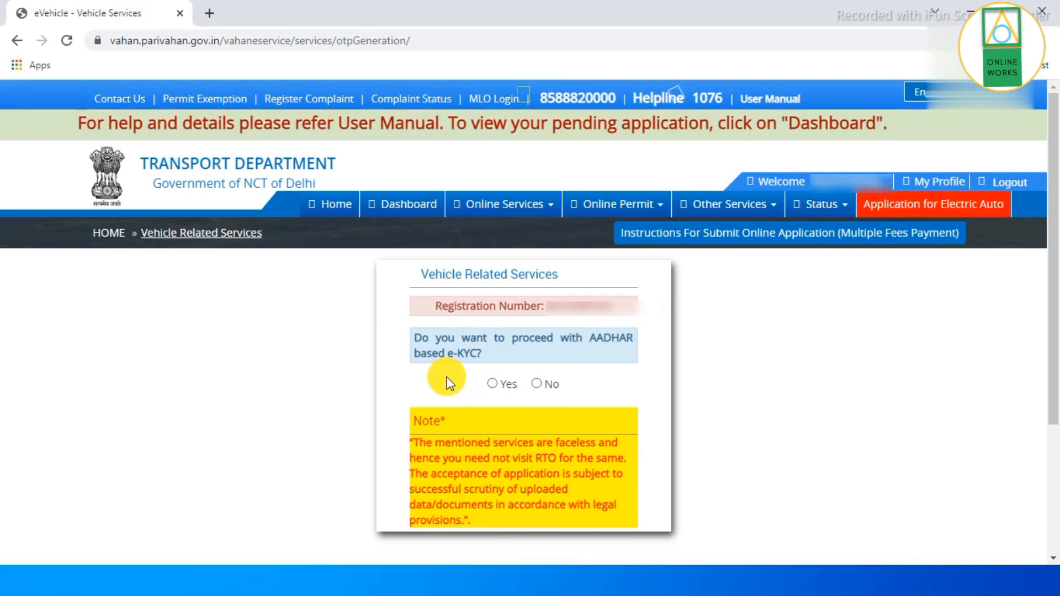
pyautogui.click(492, 384)
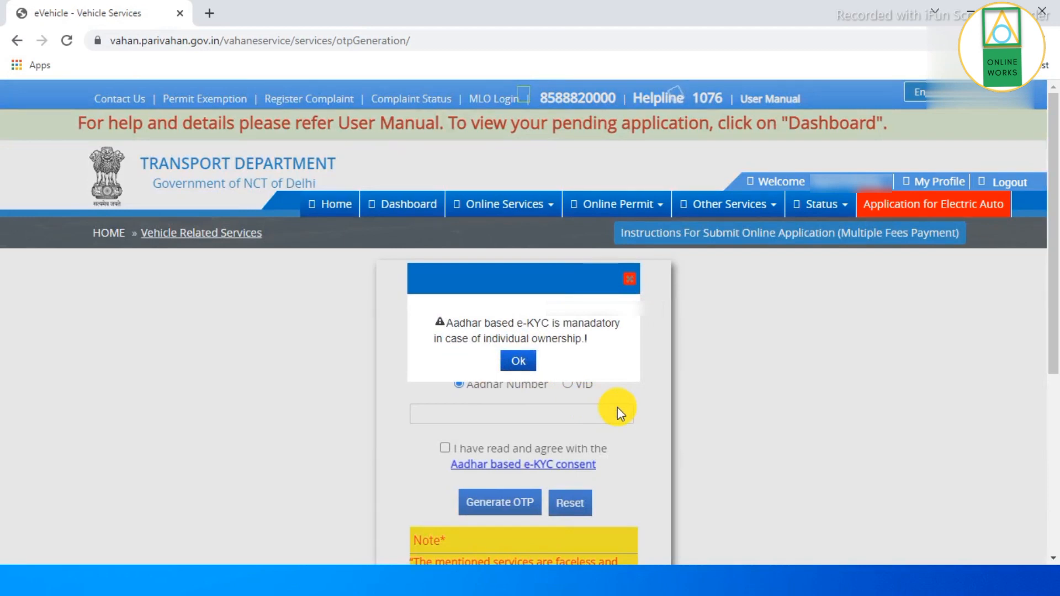
pyautogui.click(520, 366)
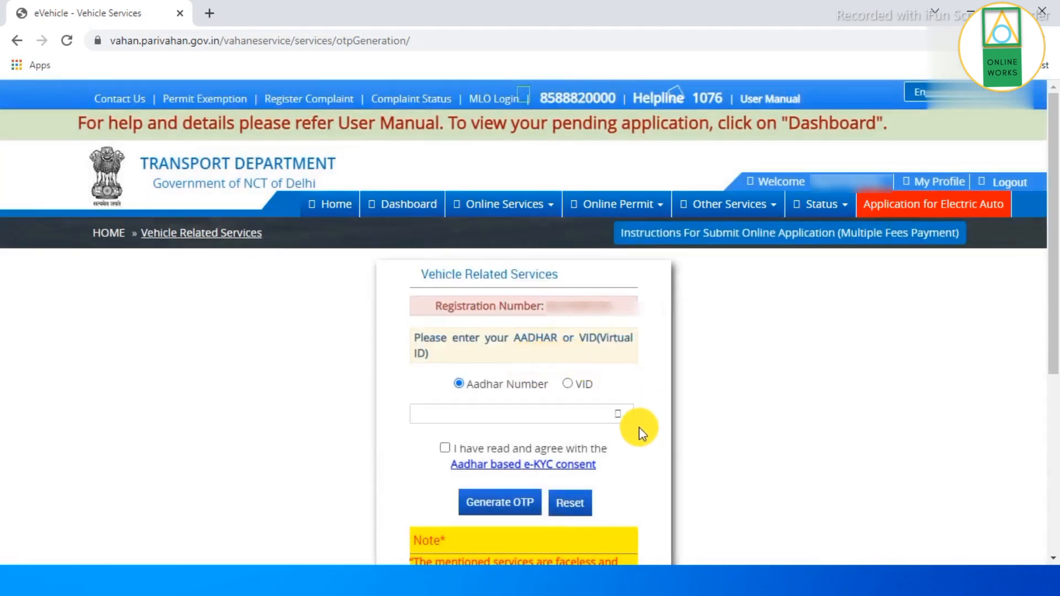
# - Enter the owner's Aadhaar number, accept the e-KYC consent and generate an OTP
pyautogui.click(509, 421)
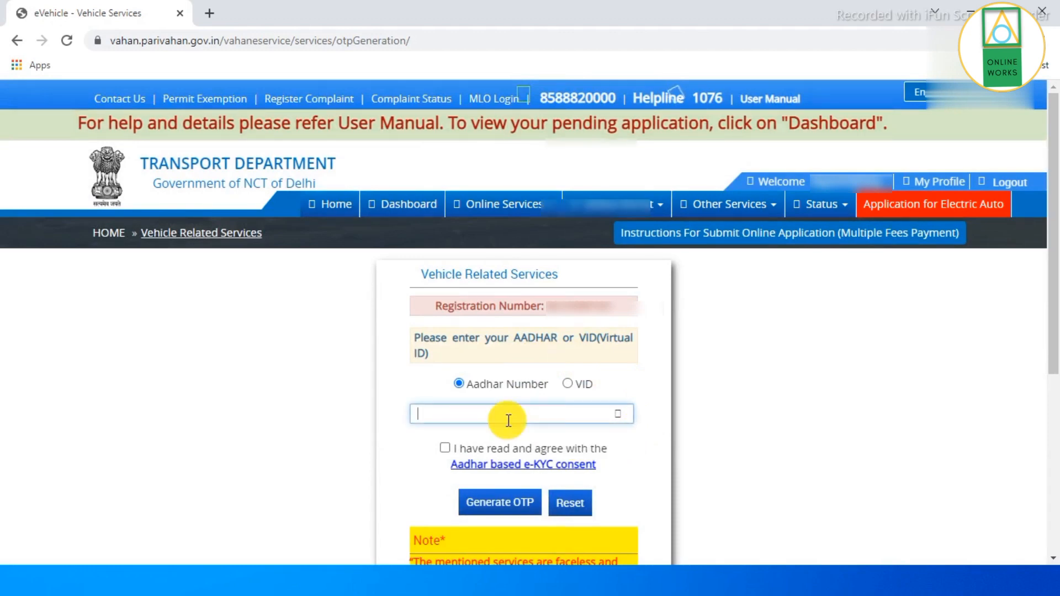
pyautogui.scroll(-3, 642, 457)
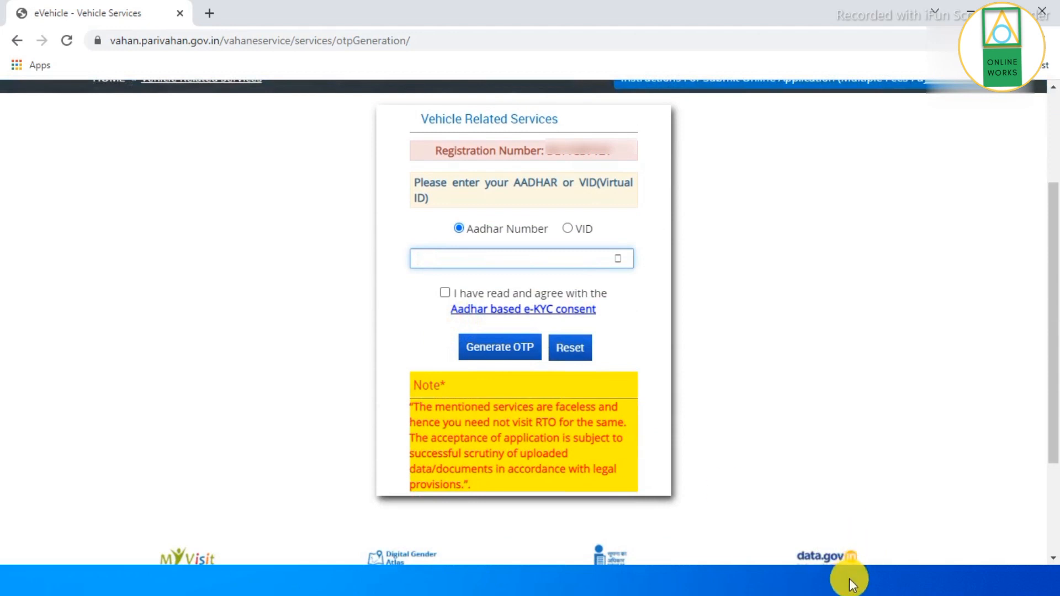
pyautogui.scroll(2, 854, 548)
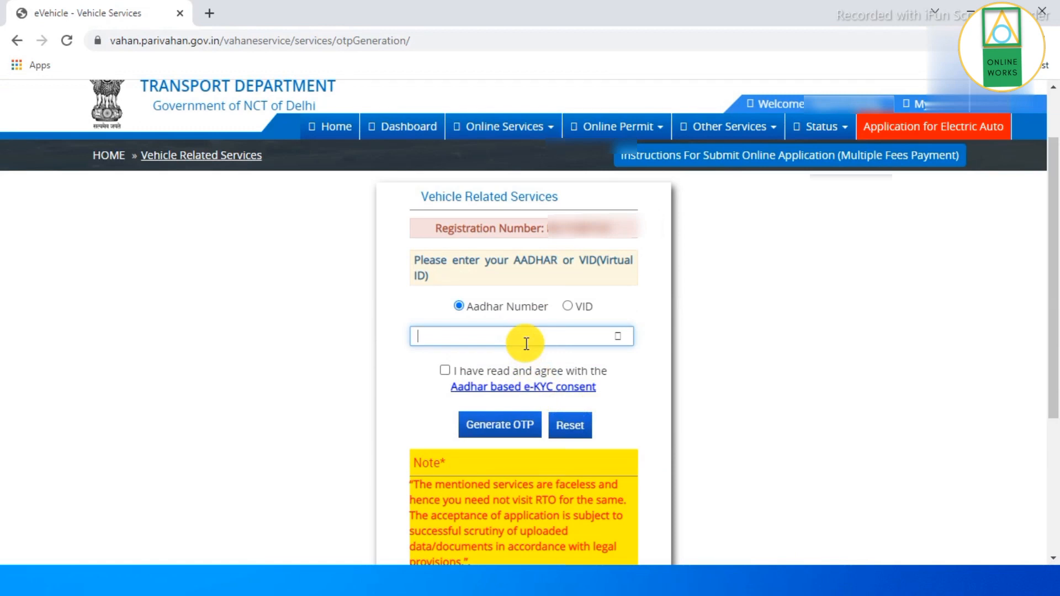
pyautogui.write('••••••••••••')
pyautogui.click(446, 370)
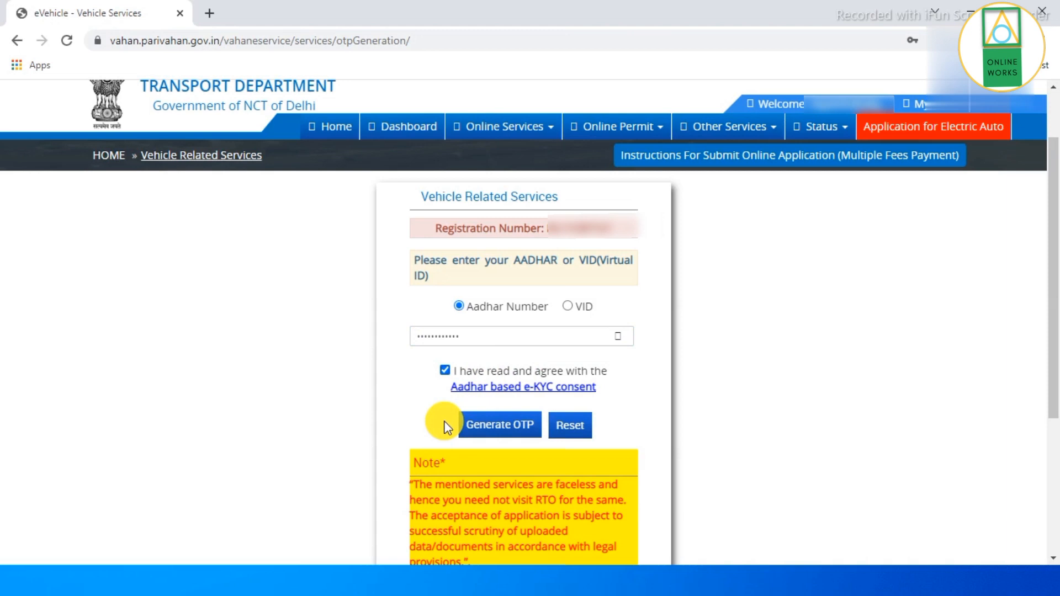
pyautogui.click(487, 425)
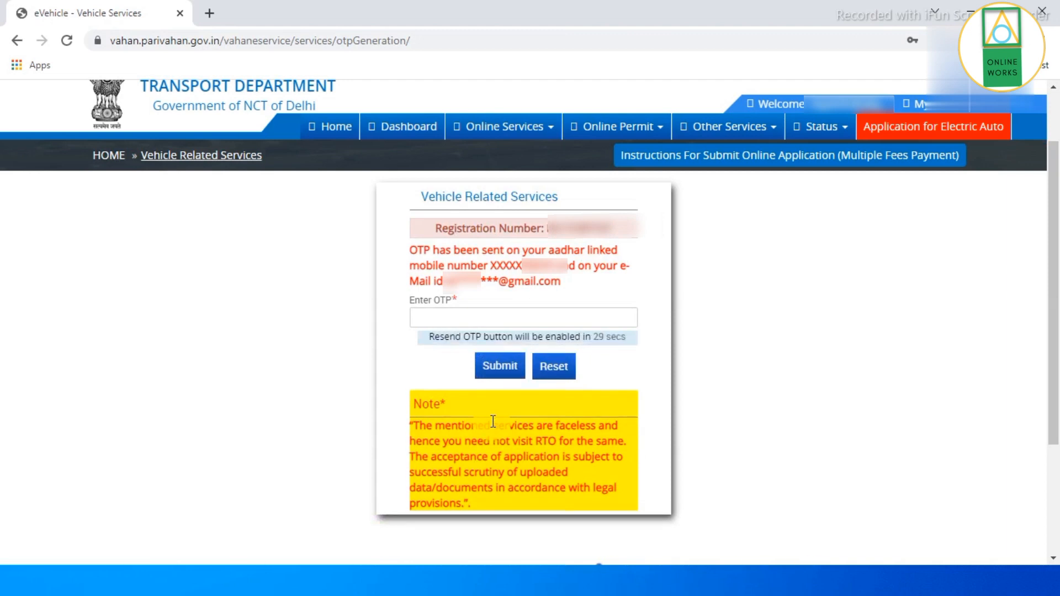
# - Enter the OTP received on the Aadhaar-linked mobile and submit it for verification
pyautogui.click(451, 320)
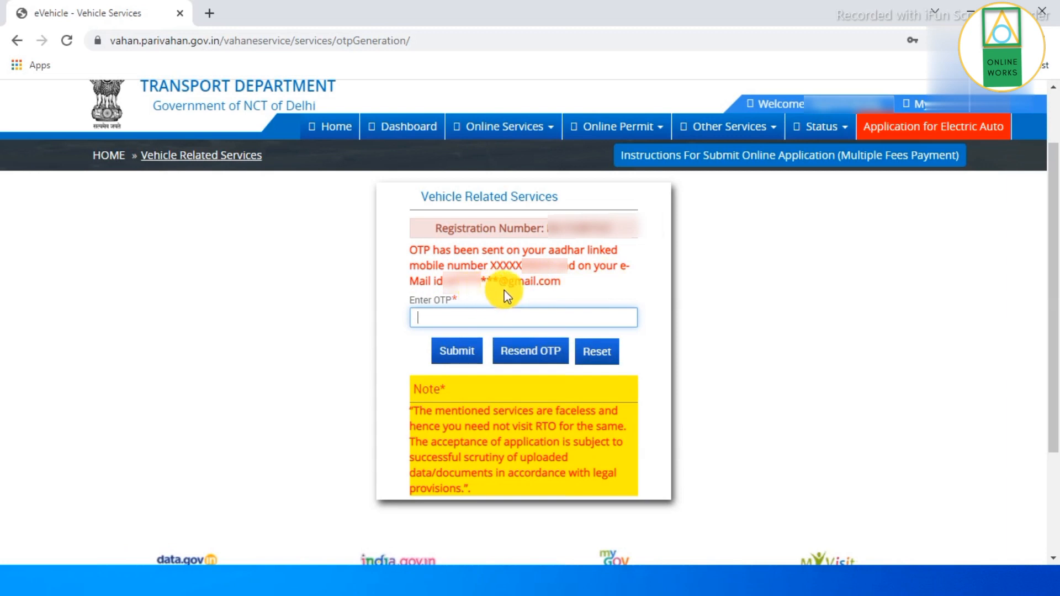
pyautogui.click(468, 316)
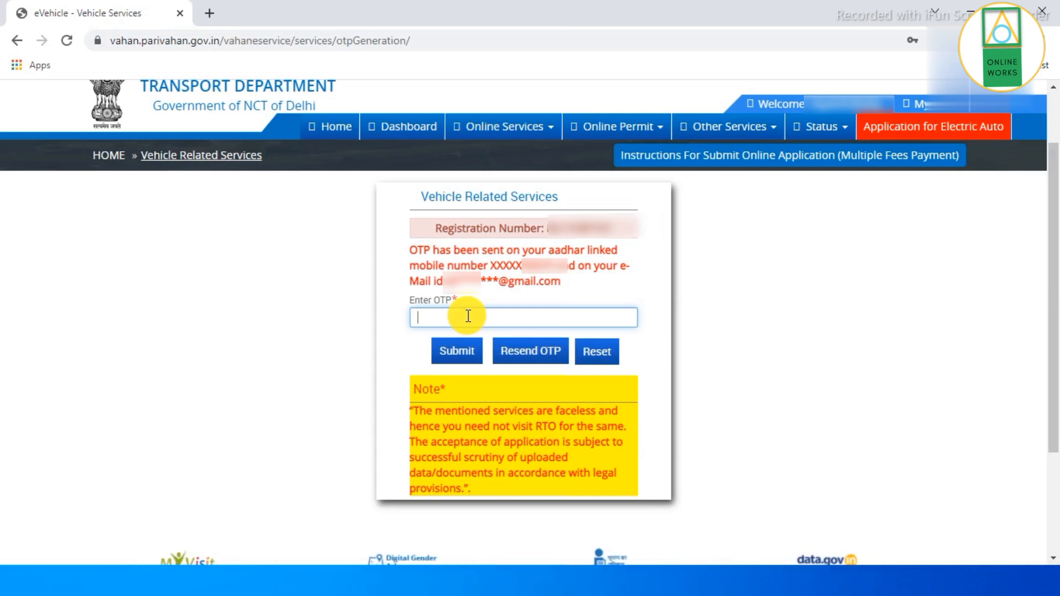
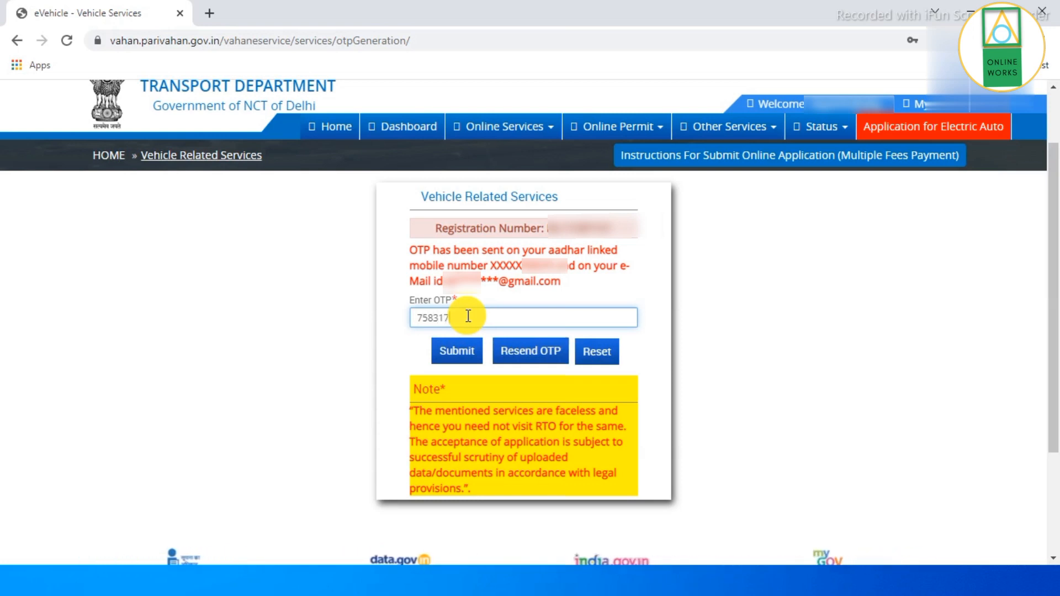
pyautogui.click(448, 353)
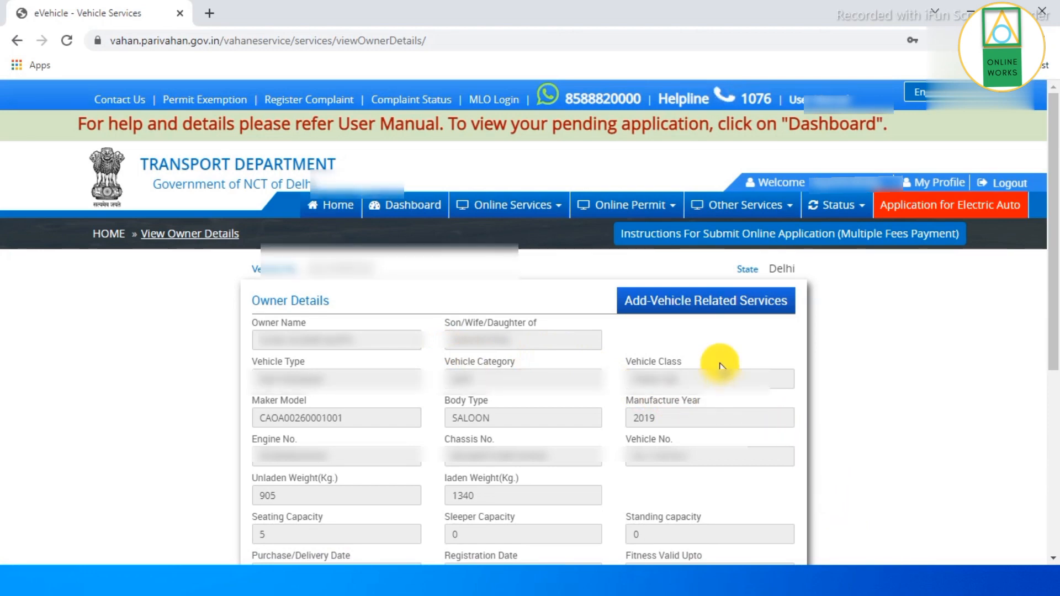
# - Scroll down the owner details of the 2019 LMV Motor Car to review its fields
pyautogui.scroll(-1, 712, 360)
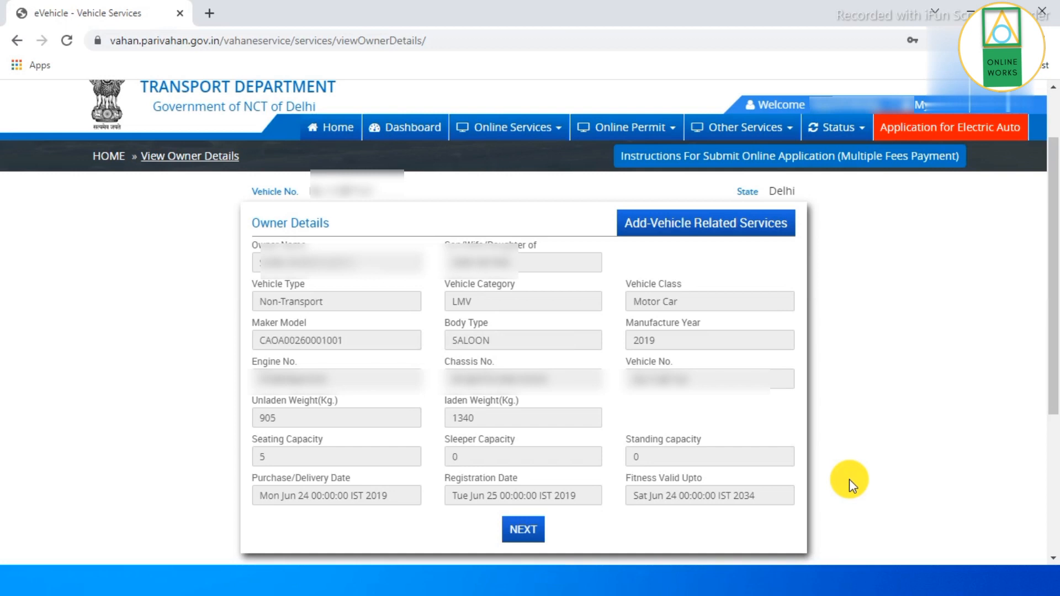
# - Go to Select Services, tick Hypothecation Termination and submit the selection
pyautogui.click(527, 535)
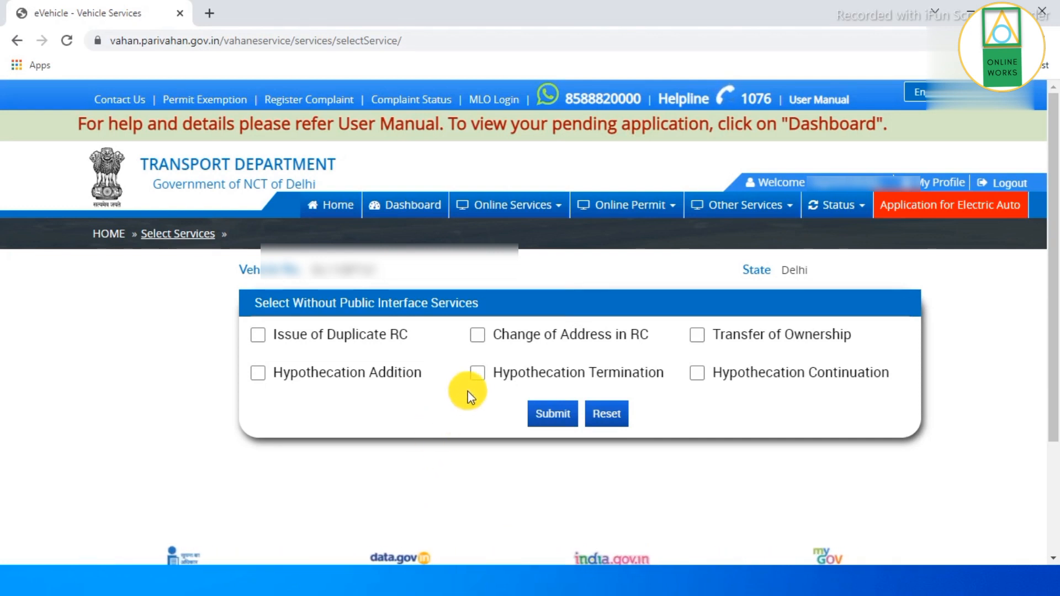
pyautogui.click(473, 376)
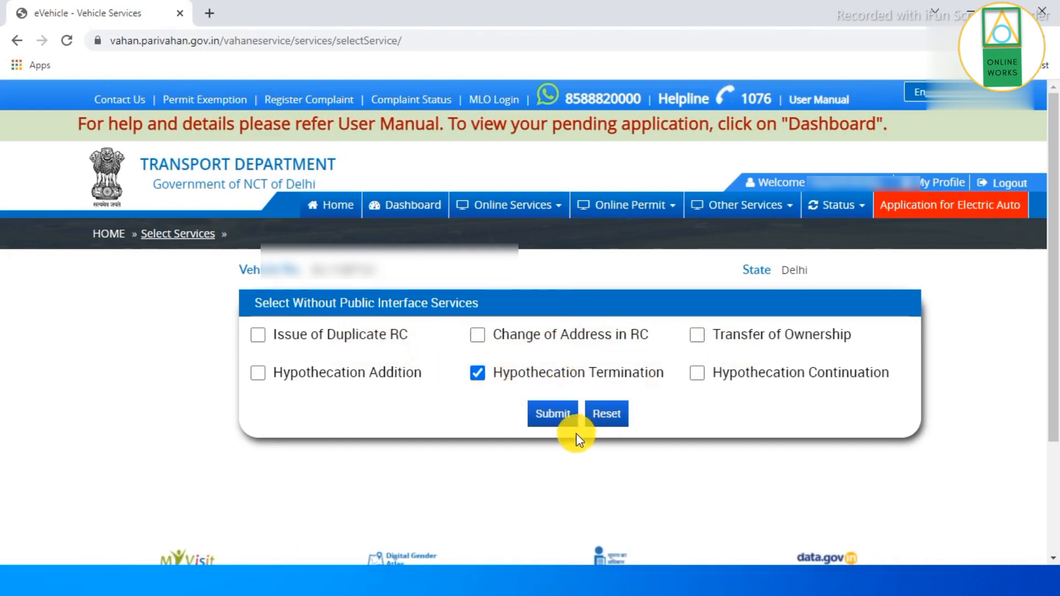
pyautogui.click(566, 416)
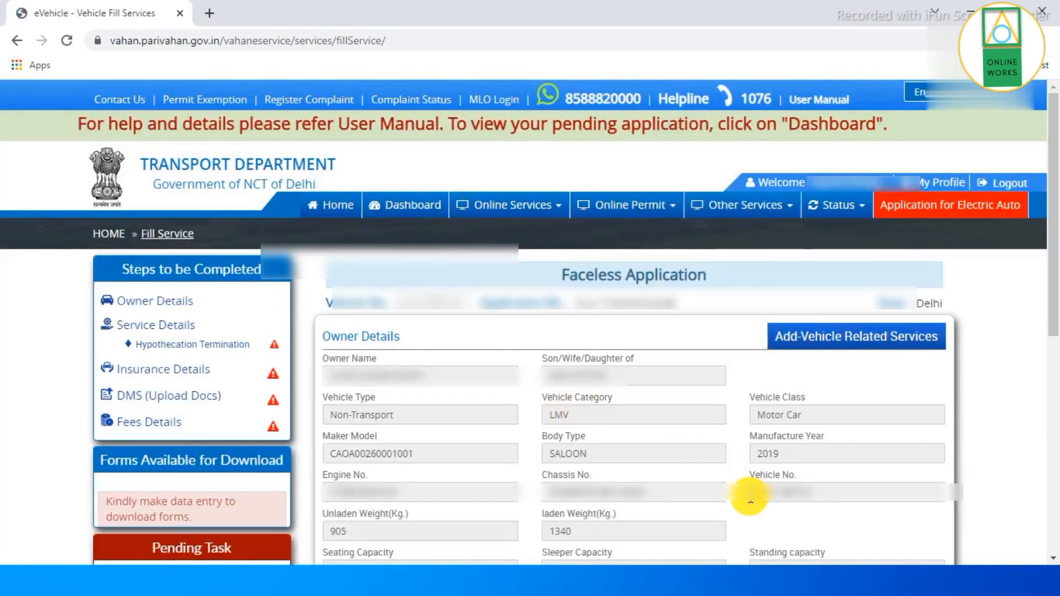
# - Advance the faceless application to the Termination of Hypothecation table showing the Delhi hypothecation record
pyautogui.scroll(-7, 847, 544)
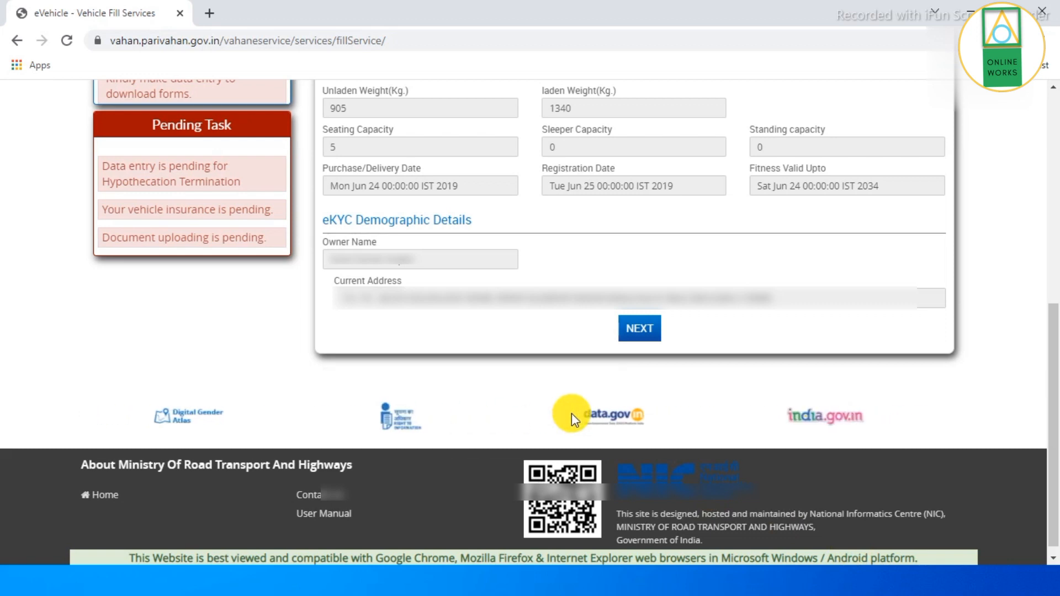
pyautogui.click(640, 330)
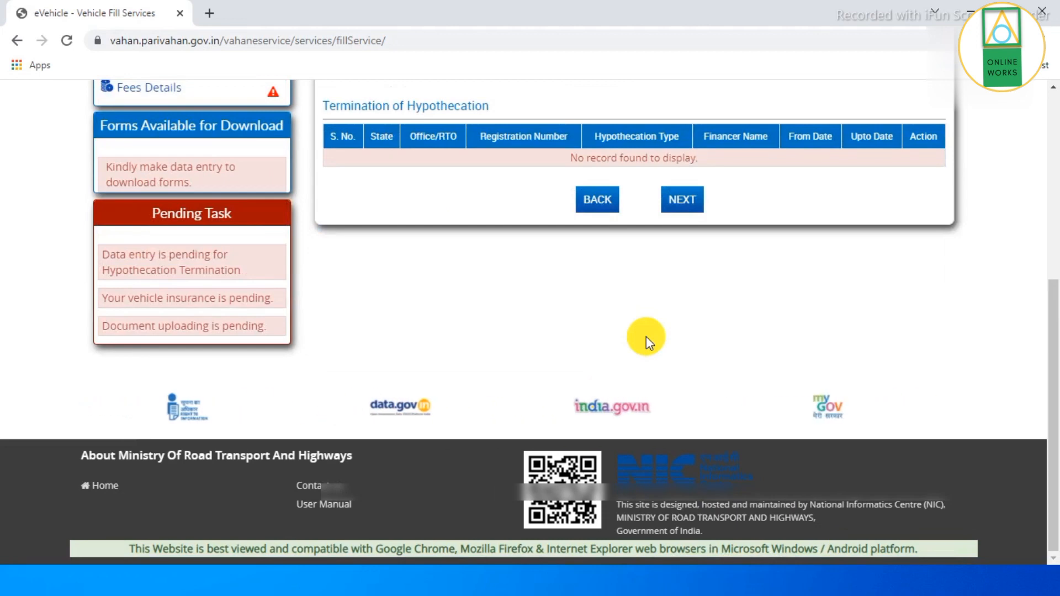
pyautogui.scroll(5, 645, 336)
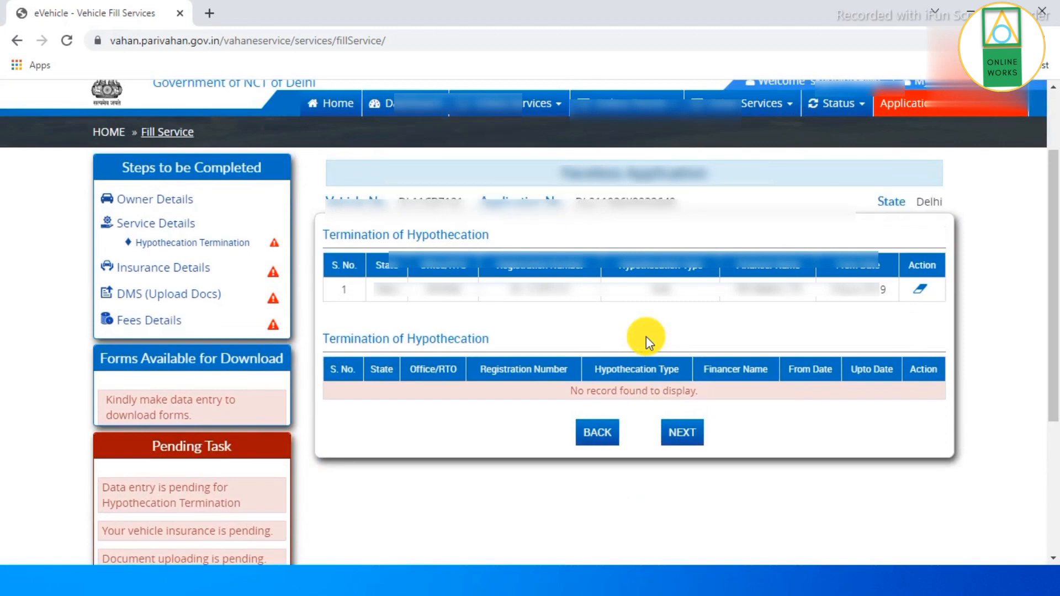
pyautogui.scroll(2, 853, 544)
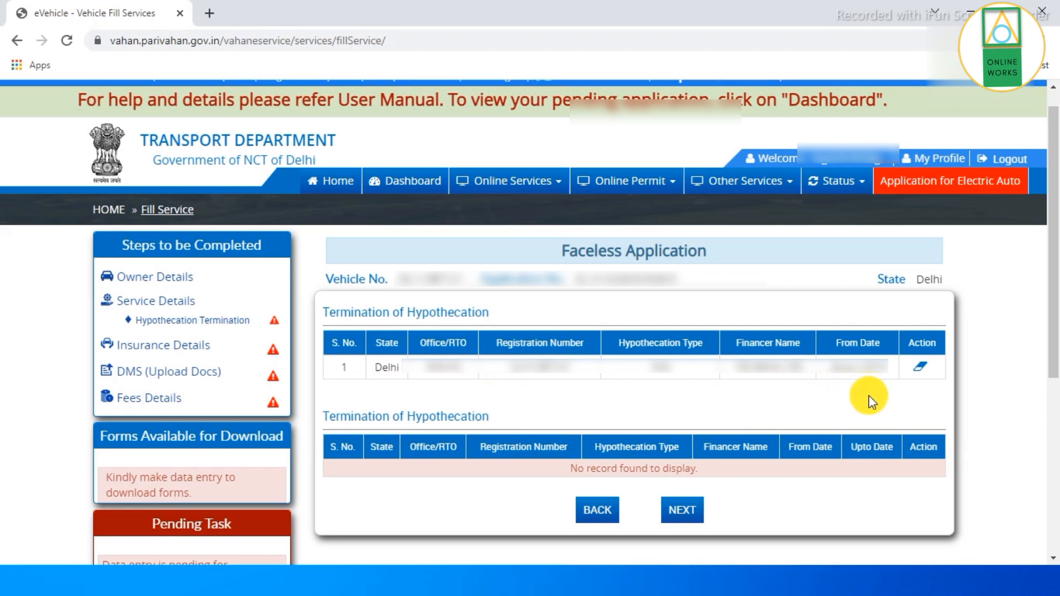
# - Terminate the listed hypothecation record with a termination date of 22/09/2021
pyautogui.click(921, 368)
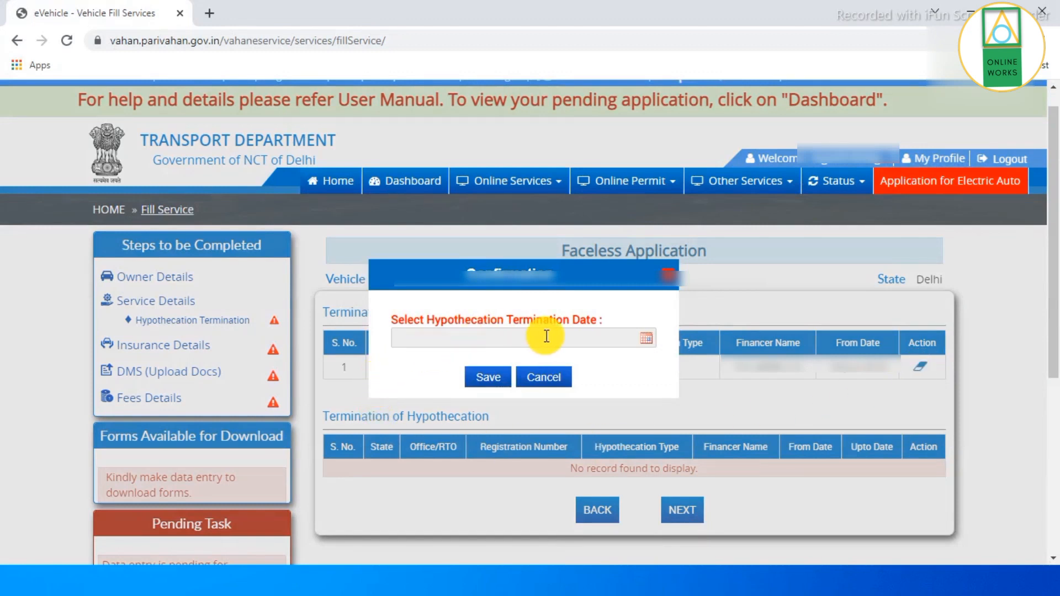
pyautogui.click(647, 340)
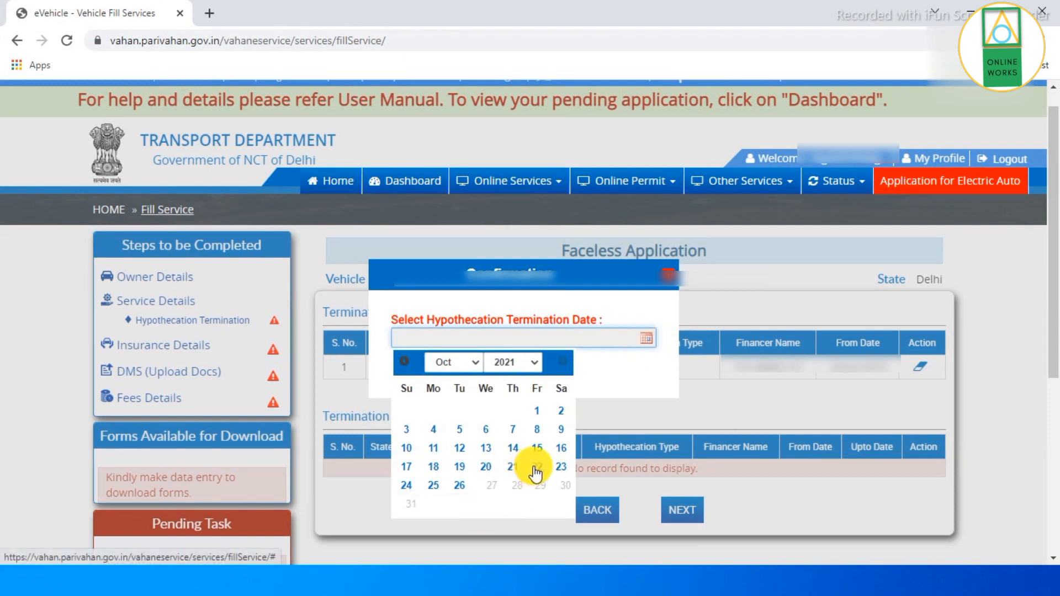
pyautogui.click(469, 369)
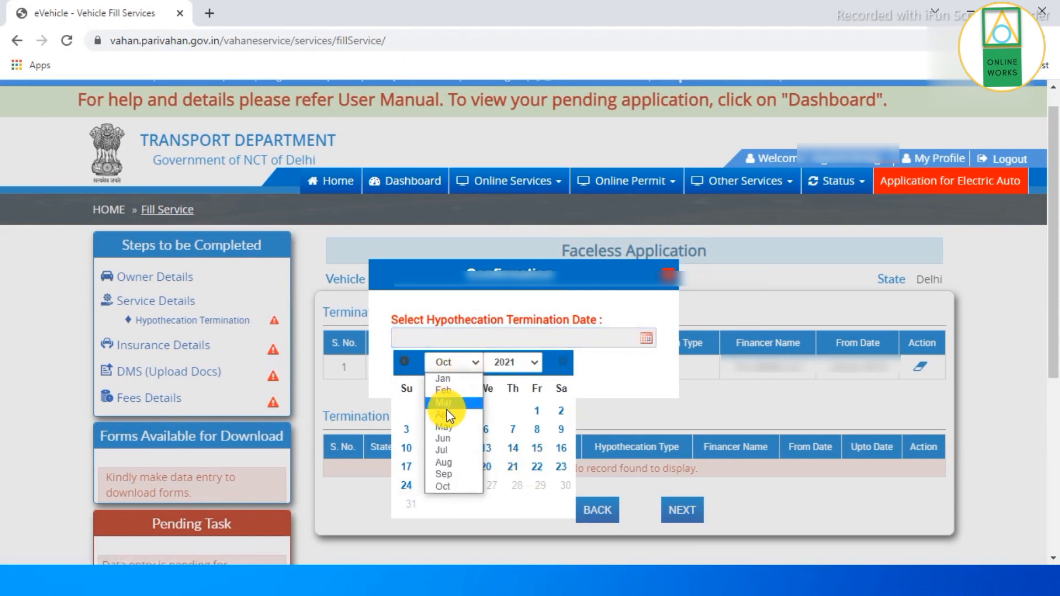
pyautogui.click(461, 474)
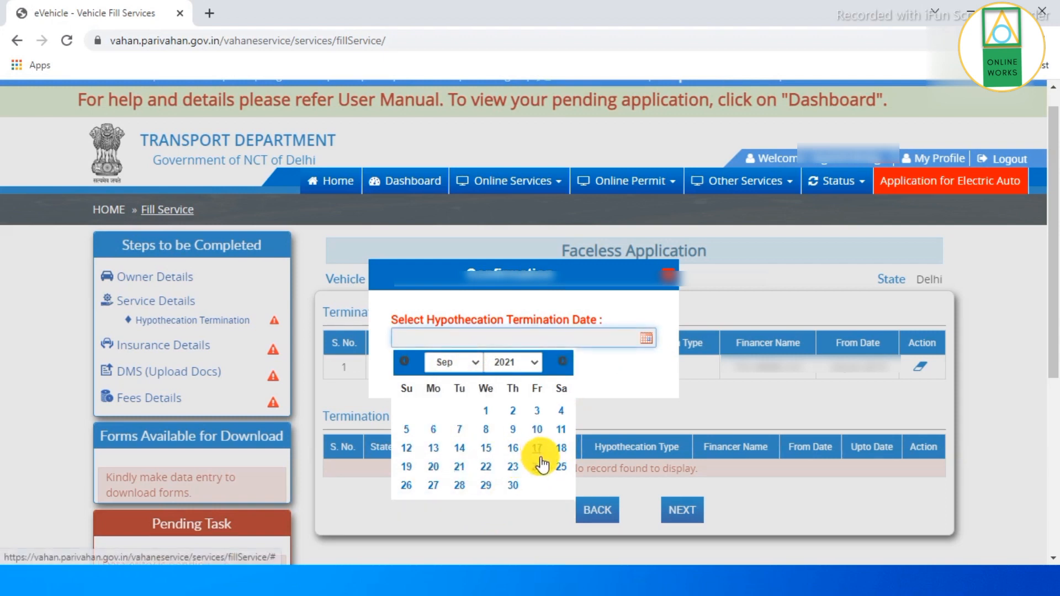
pyautogui.click(485, 467)
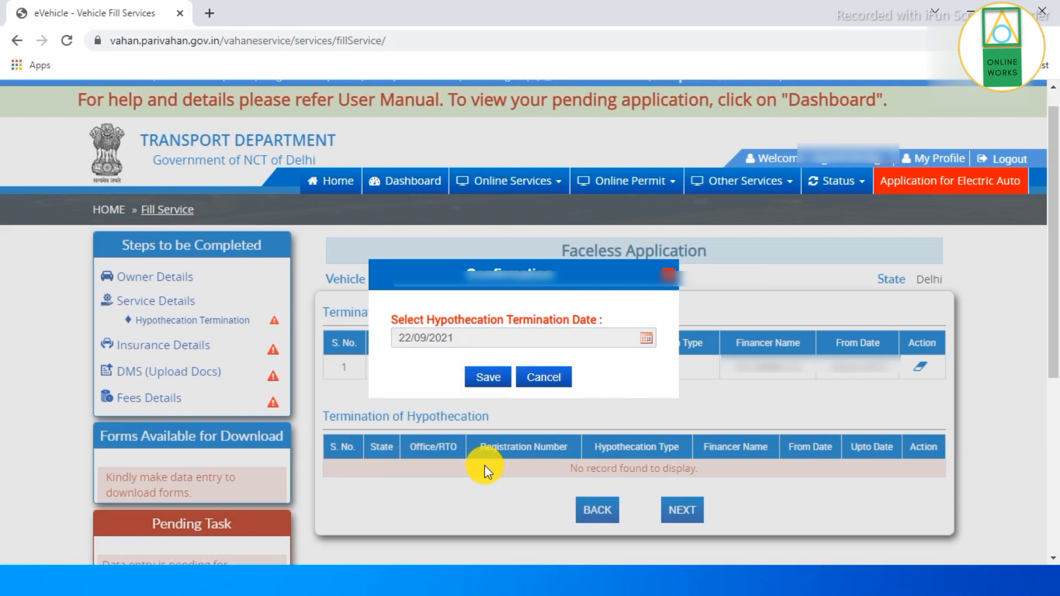
# - Save the 22-Sep-2021 termination as a draft and acknowledge the saved message
pyautogui.click(476, 377)
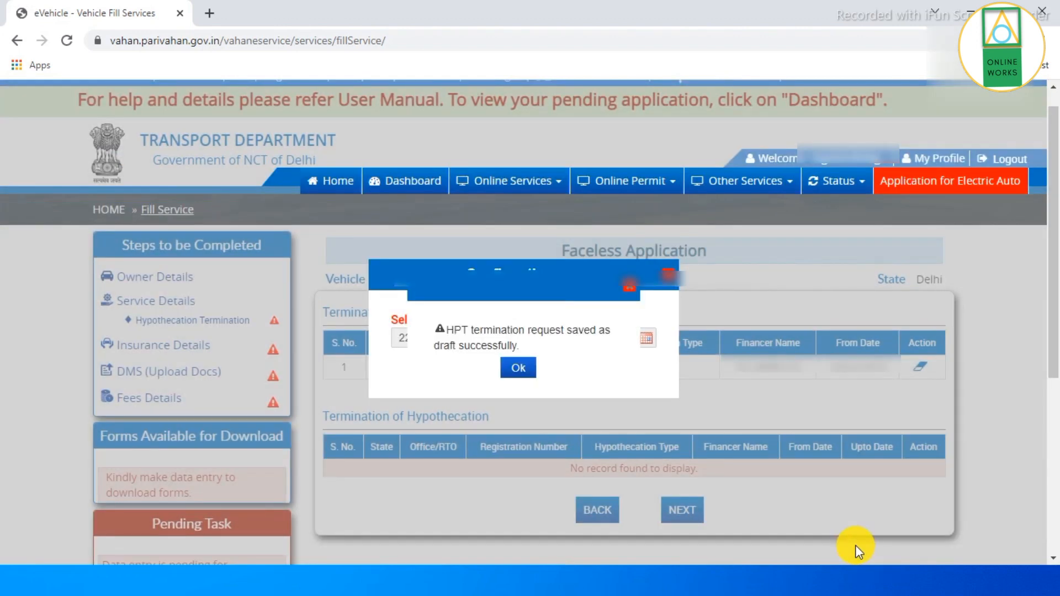
pyautogui.click(522, 371)
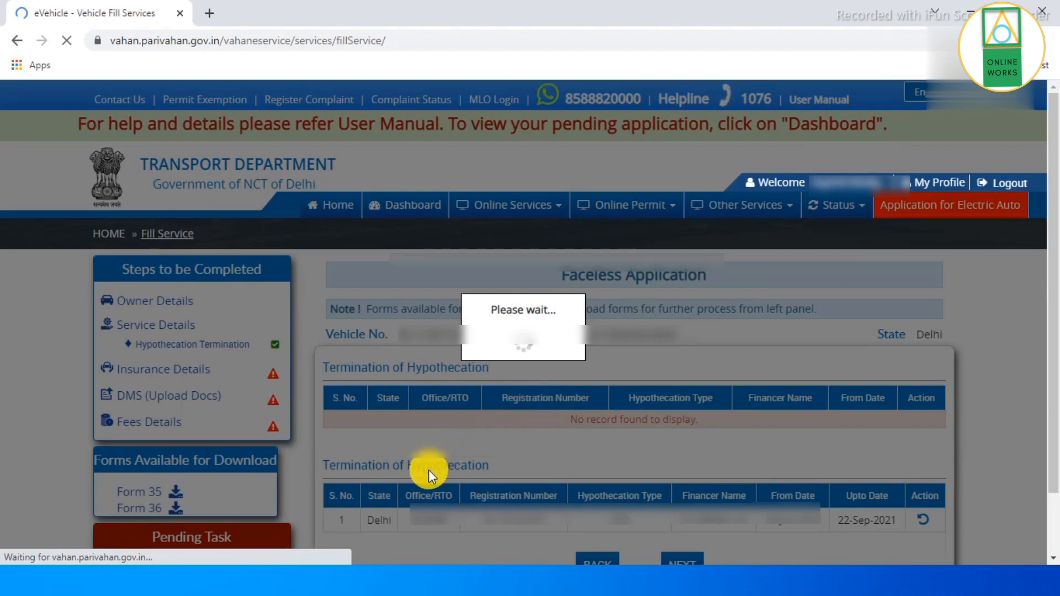
pyautogui.scroll(-1, 584, 426)
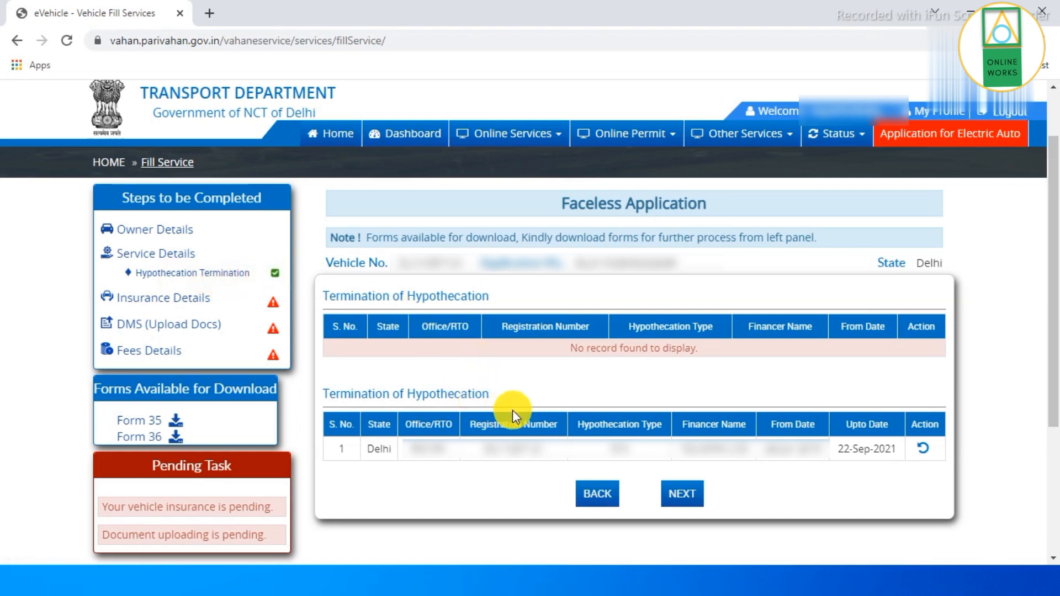
# - Save comprehensive insurance valid 22/06/2021–21/06/2022 with declared value 399992 as draft
pyautogui.click(670, 503)
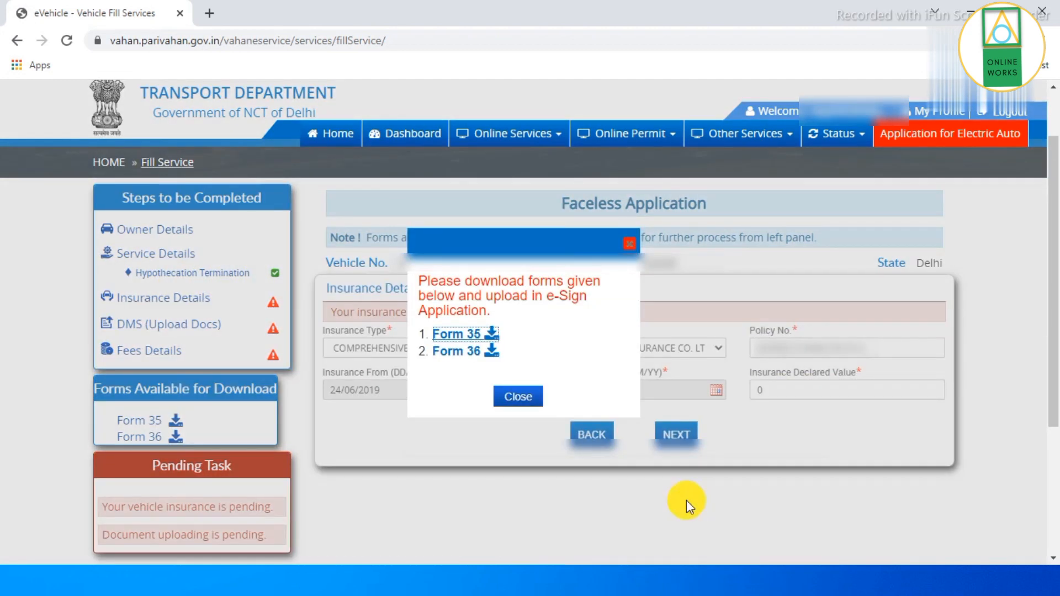
pyautogui.click(856, 547)
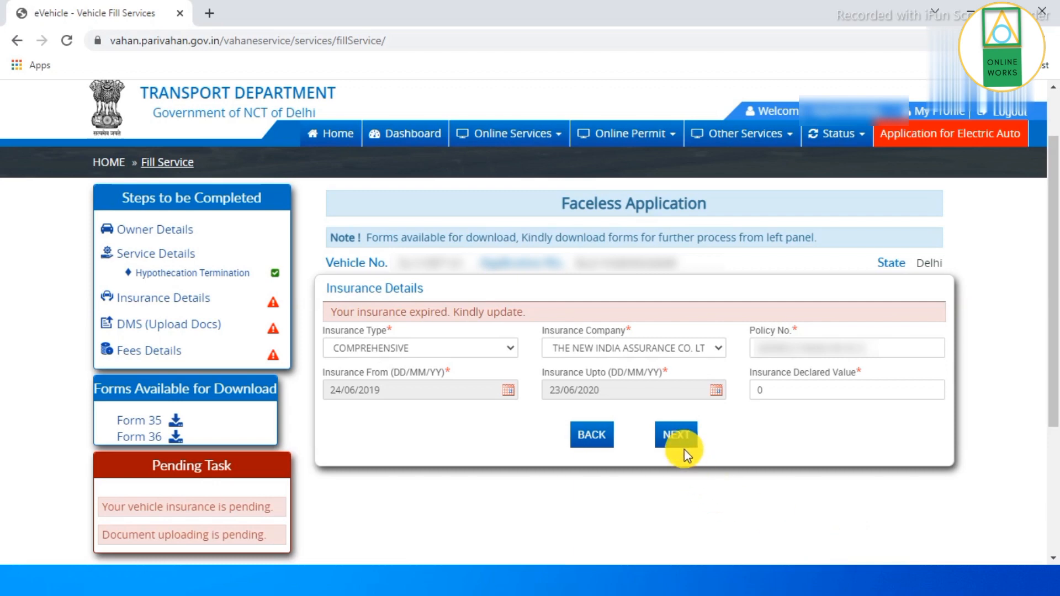
pyautogui.click(683, 435)
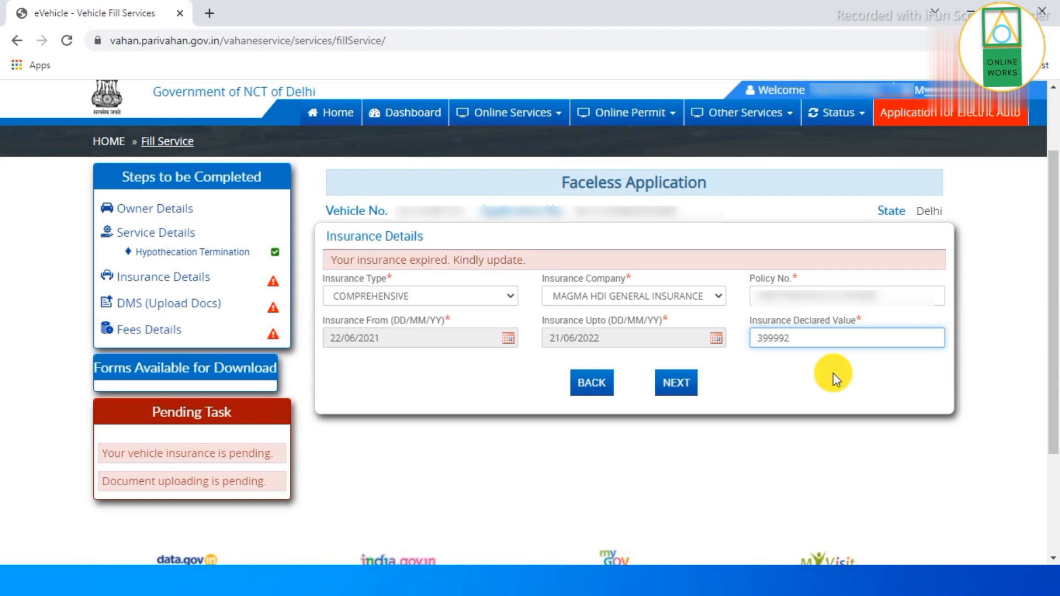
pyautogui.click(683, 390)
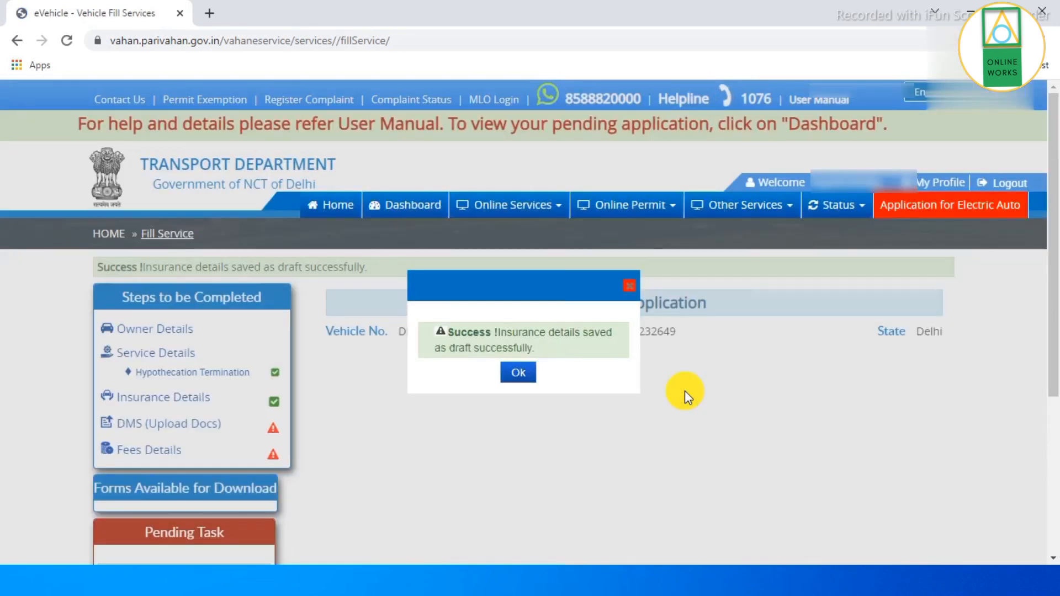
# - Acknowledge the insurance-saved message and open the e-Sign document upload page
pyautogui.click(524, 377)
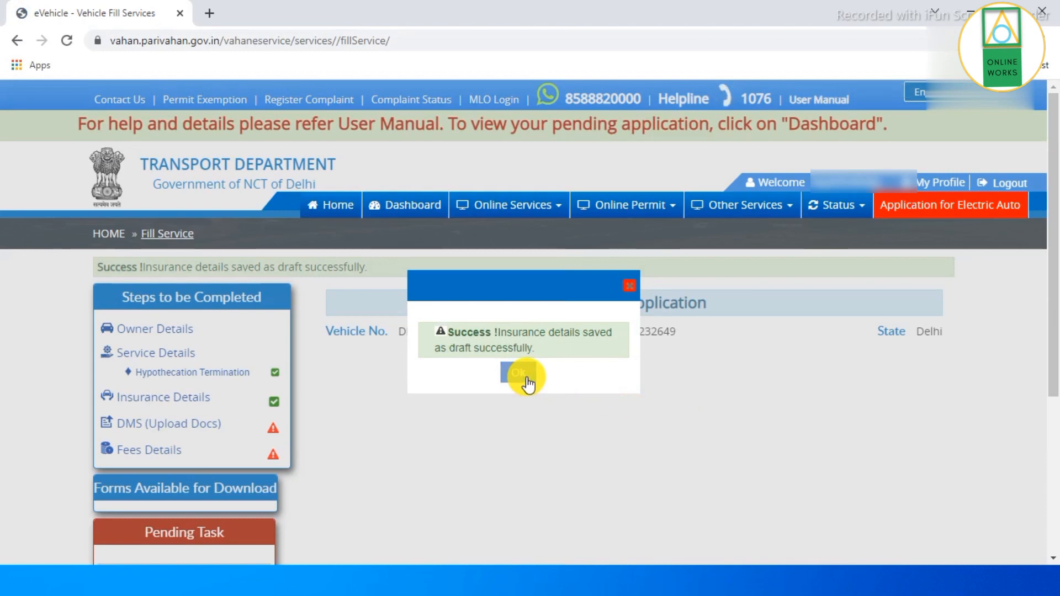
pyautogui.click(524, 376)
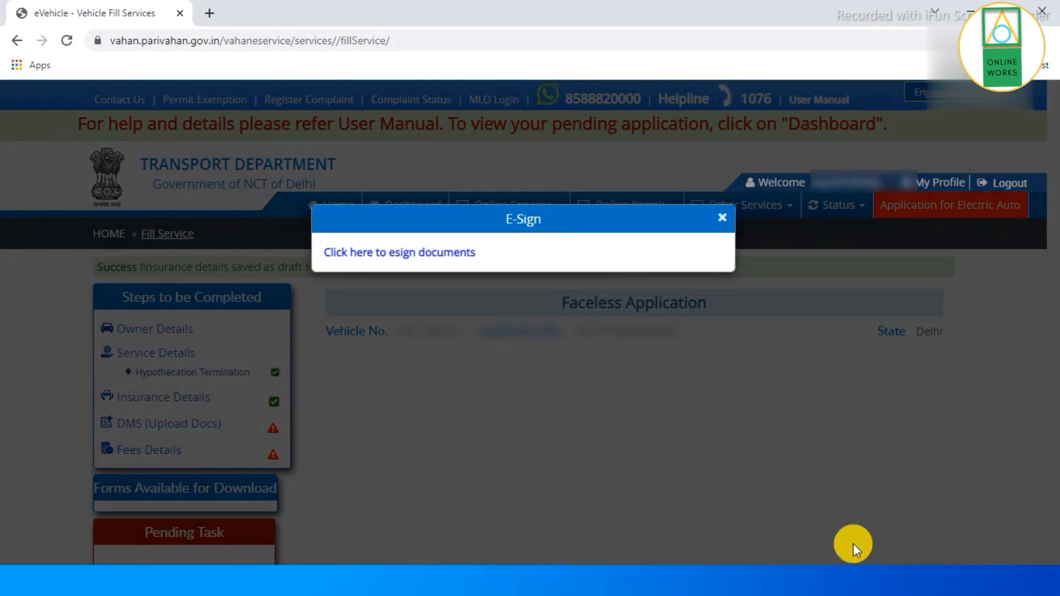
pyautogui.click(405, 257)
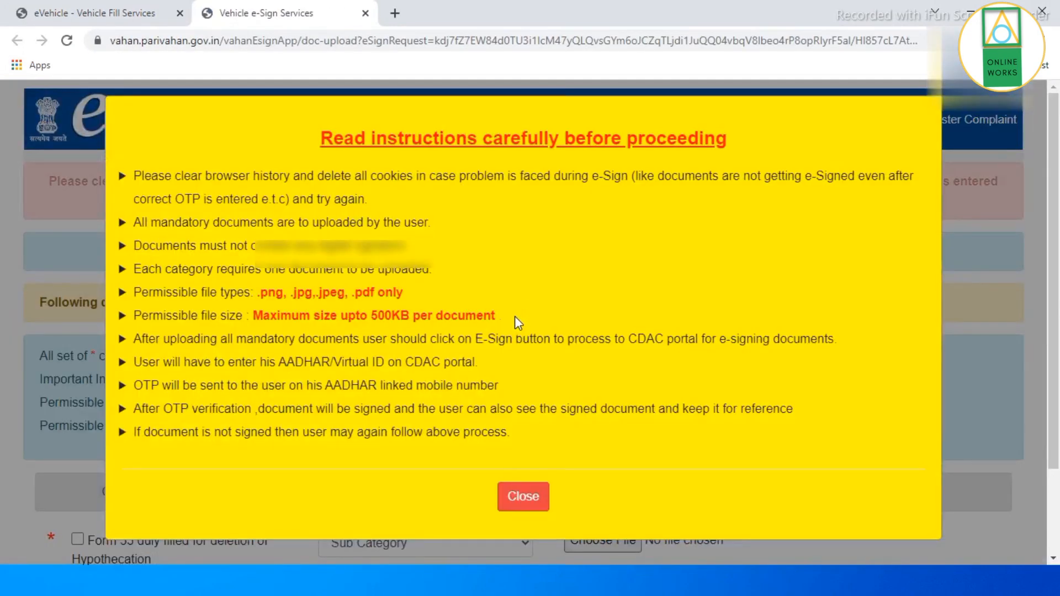
pyautogui.click(539, 498)
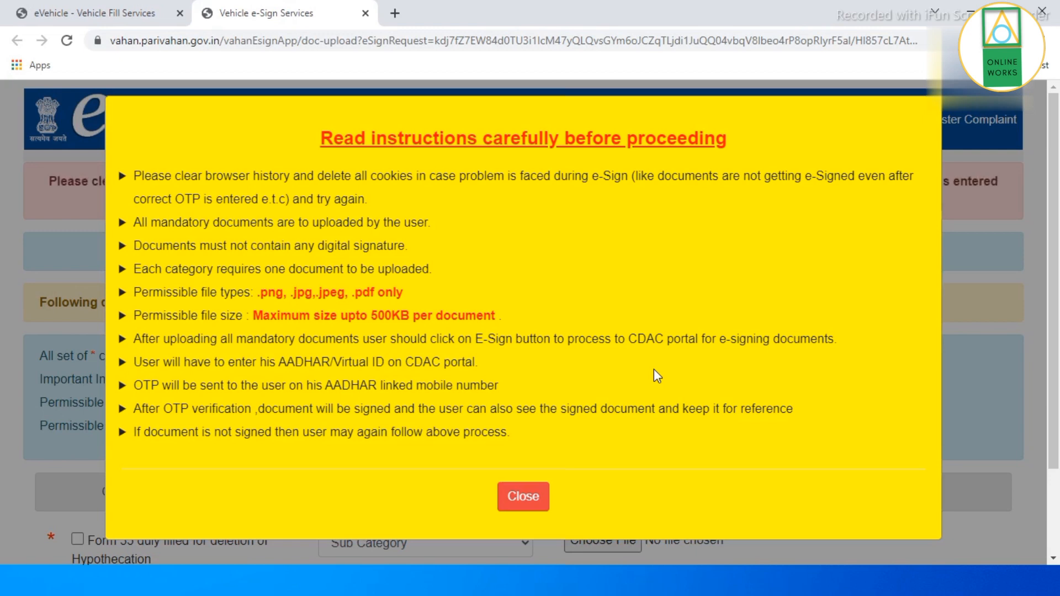
# - Upload FORM 35.pdf as the Form 35 document, sub category NotApplicable
pyautogui.click(536, 497)
pyautogui.scroll(-2, 855, 549)
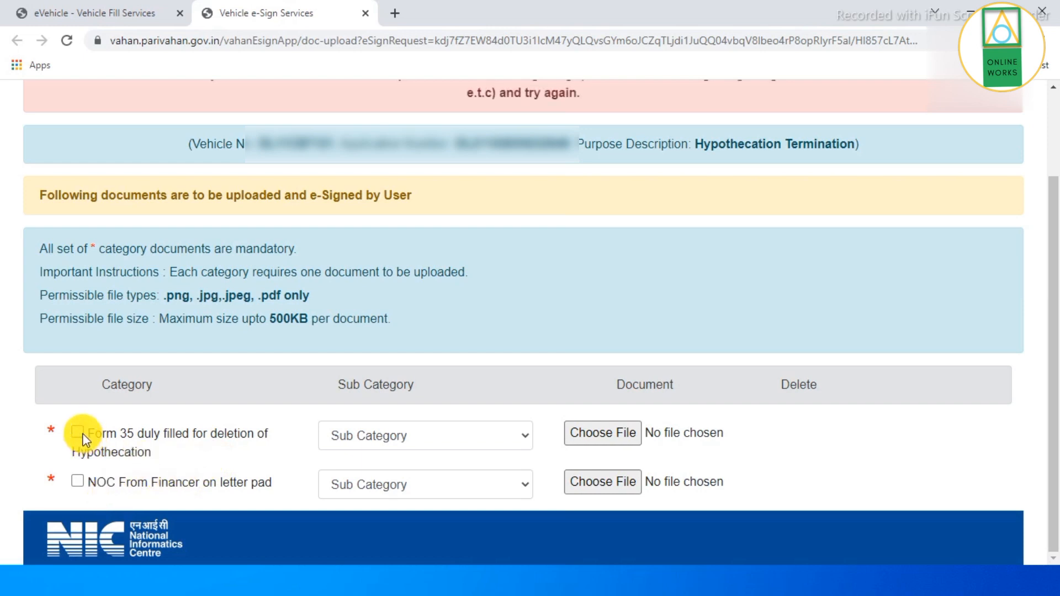
pyautogui.click(608, 436)
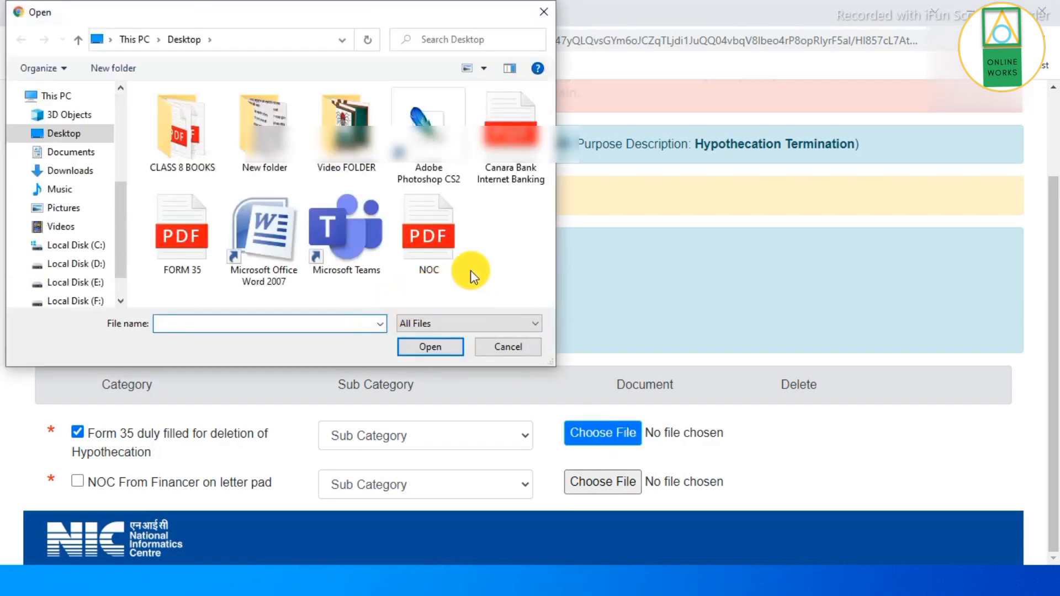
pyautogui.doubleClick(193, 256)
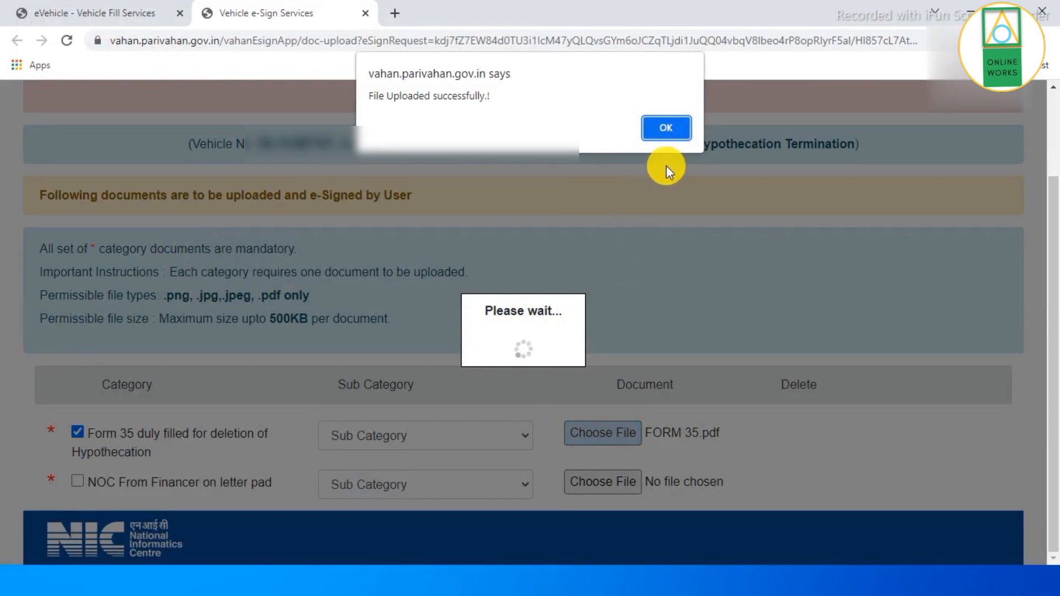
pyautogui.click(679, 129)
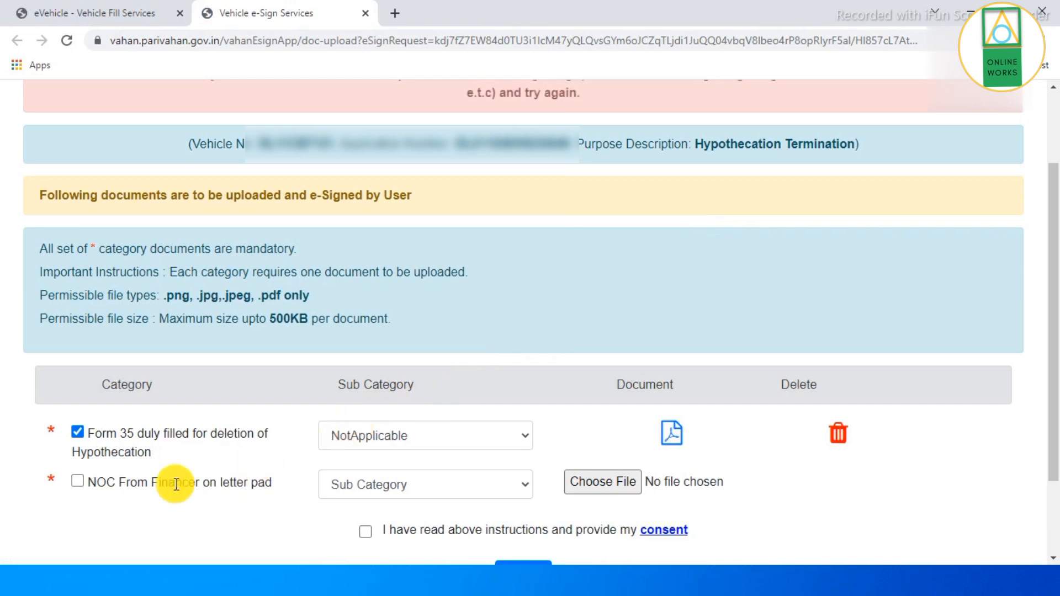
# - Upload NOC.pdf as the NOC From Financer document
pyautogui.click(78, 480)
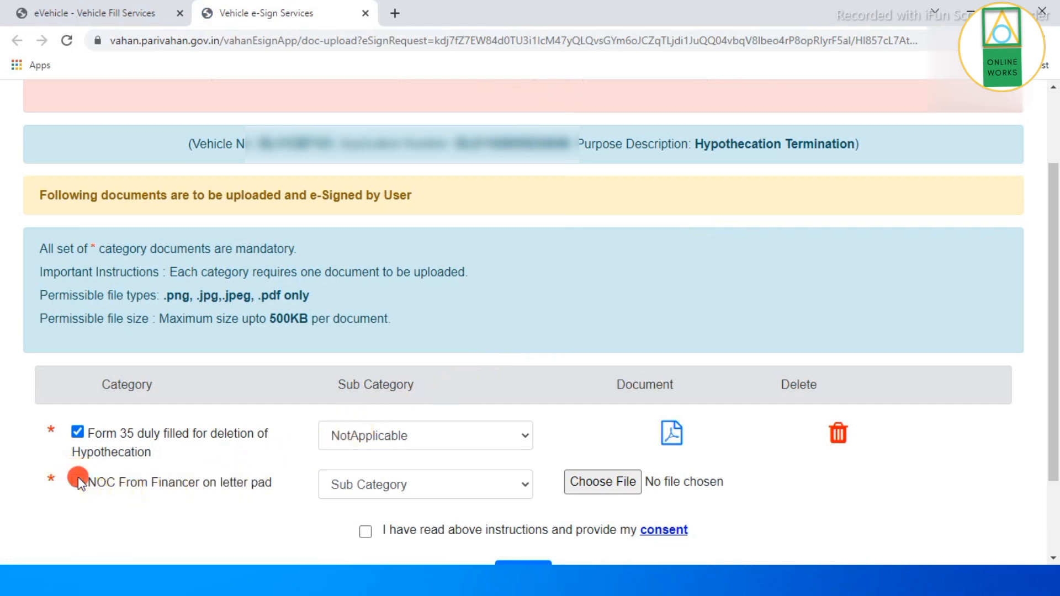
pyautogui.click(601, 479)
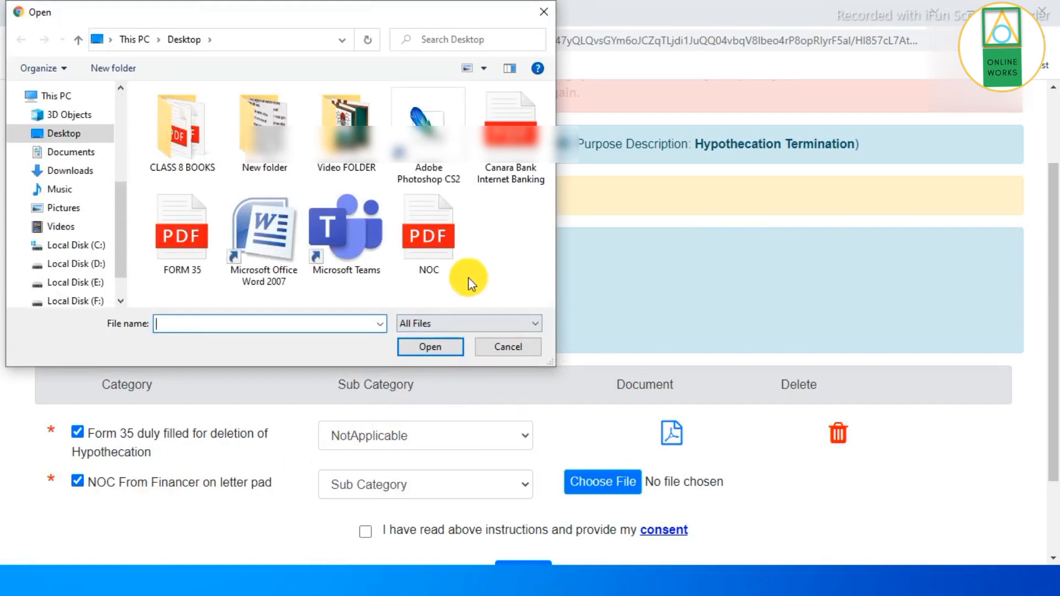
pyautogui.doubleClick(446, 253)
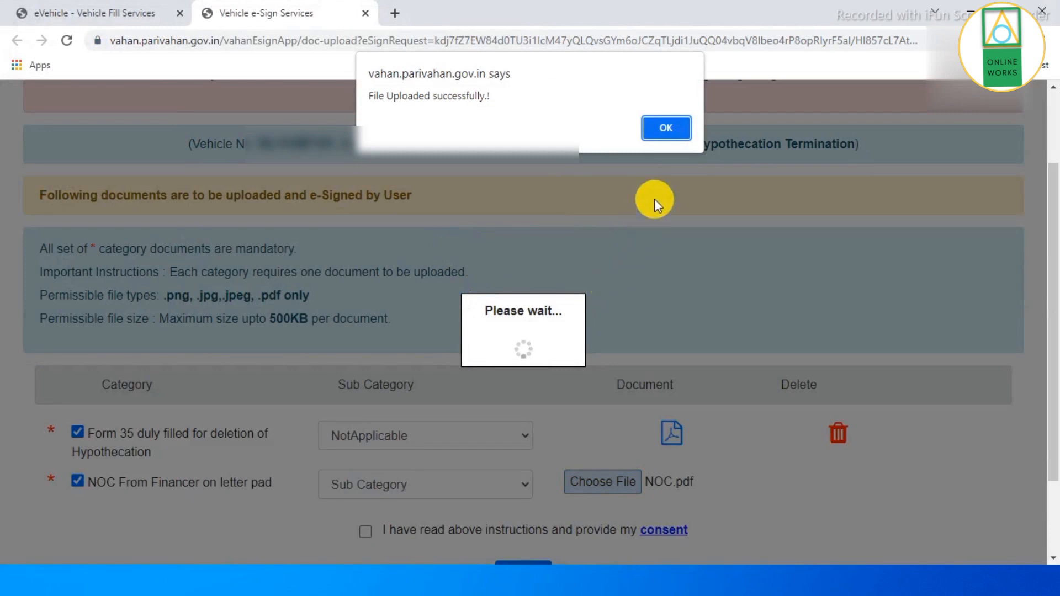
pyautogui.click(667, 130)
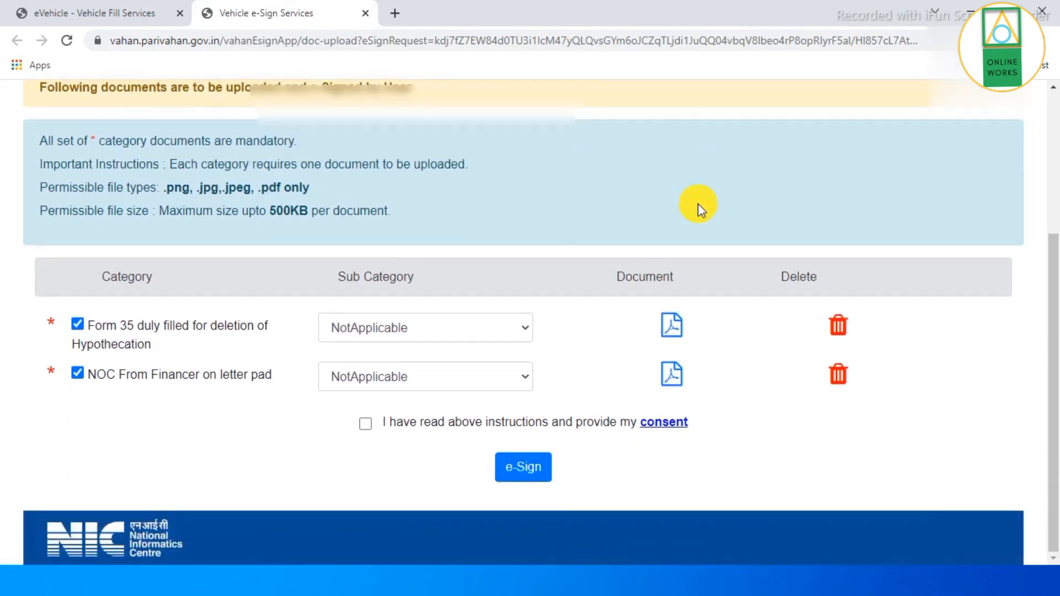
# - Preview the uploaded Form 35 and NOC (NFLP0.pdf) documents, closing each preview afterwards
pyautogui.click(683, 331)
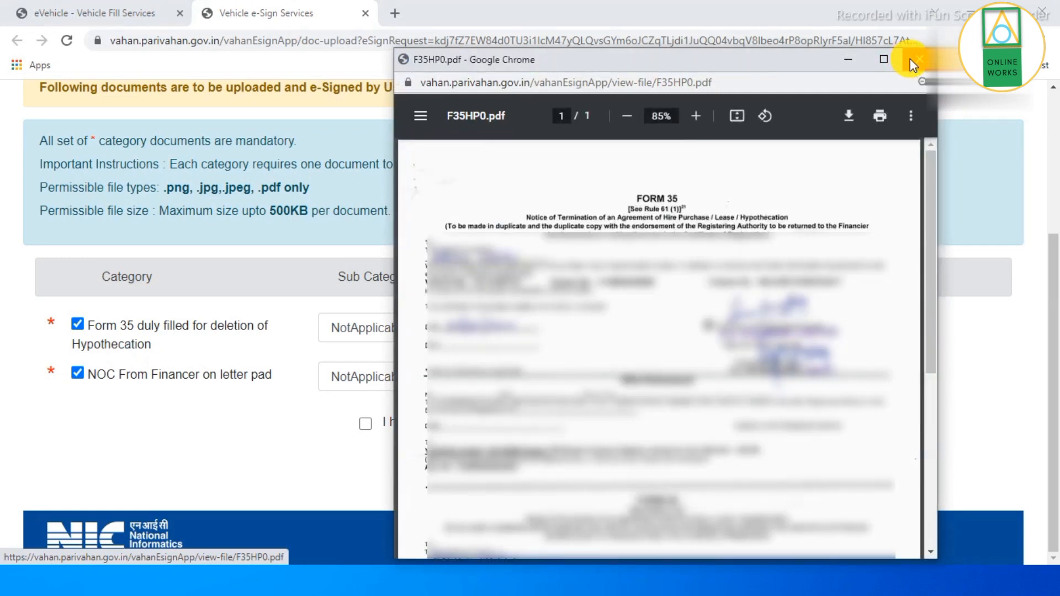
pyautogui.click(911, 60)
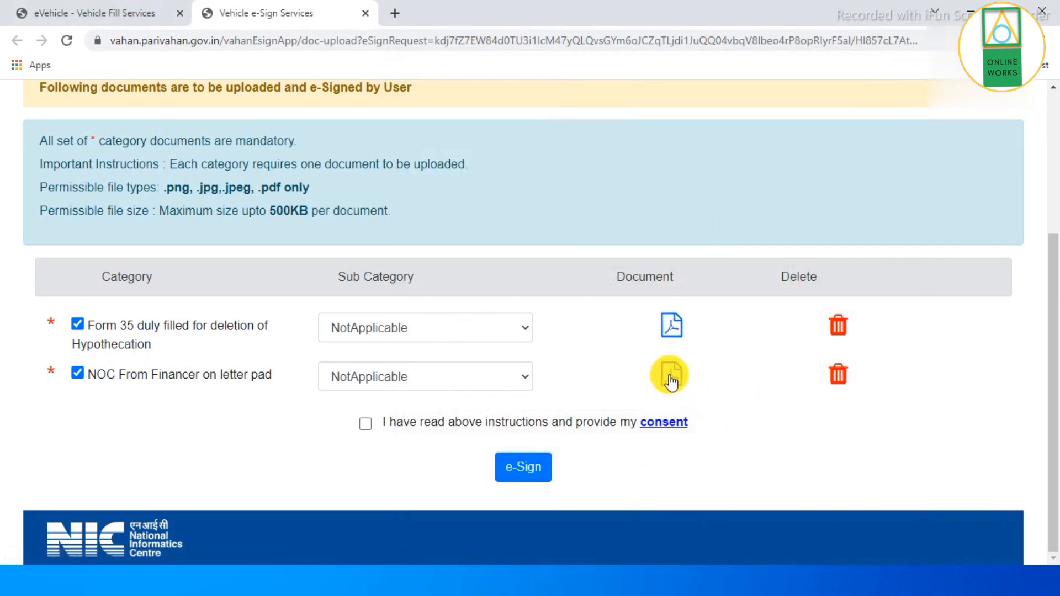
pyautogui.click(671, 374)
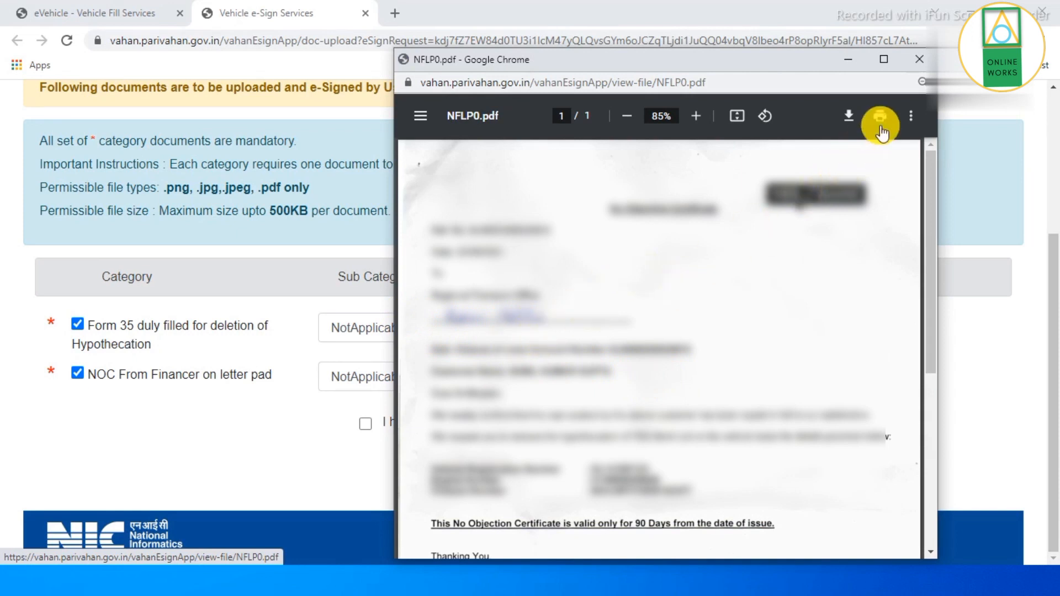
pyautogui.click(918, 60)
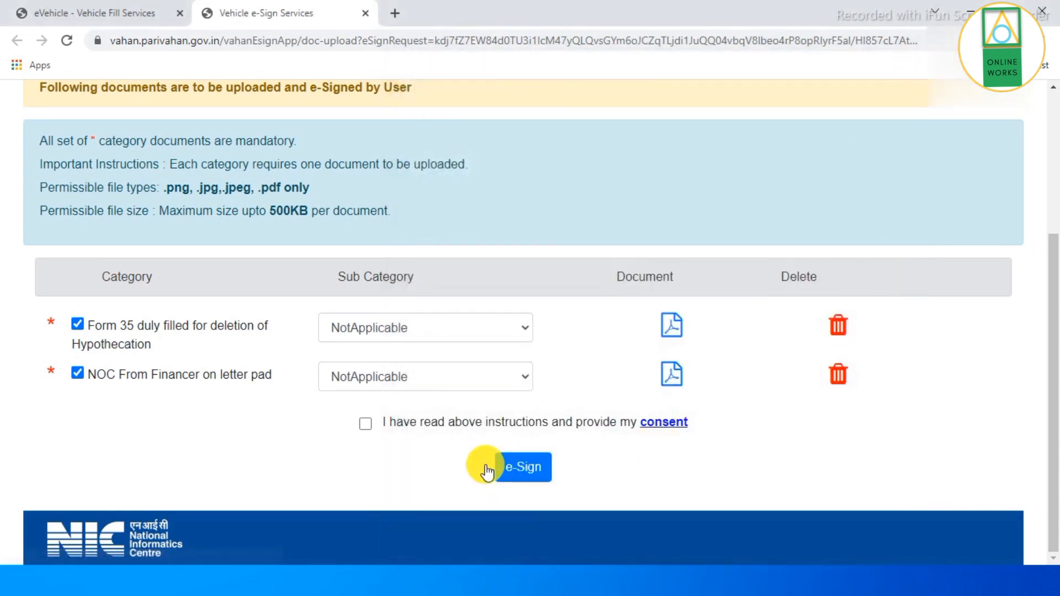
# - Give consent to the upload instructions and submit both documents for e-Sign
pyautogui.click(363, 422)
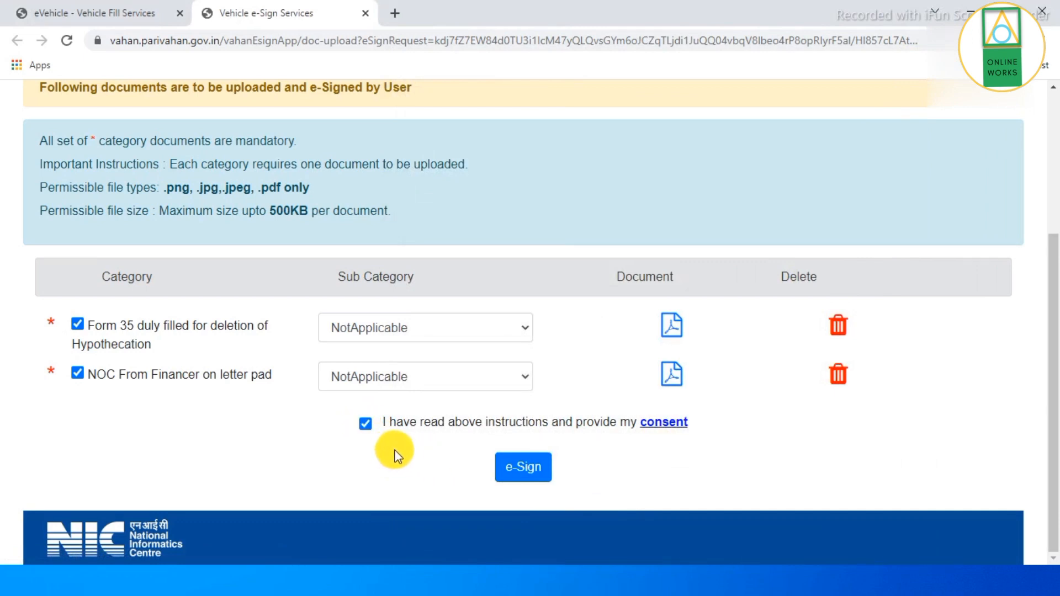
pyautogui.click(519, 474)
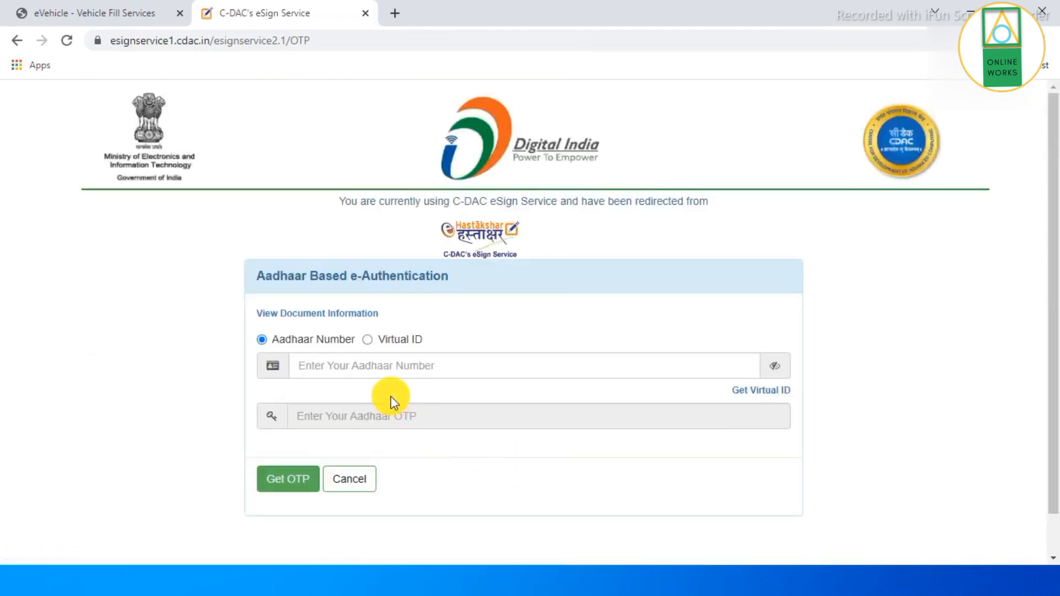
# - Enter the Aadhaar number in the Aadhaar Number field, correcting a mistyped entry
pyautogui.click(395, 369)
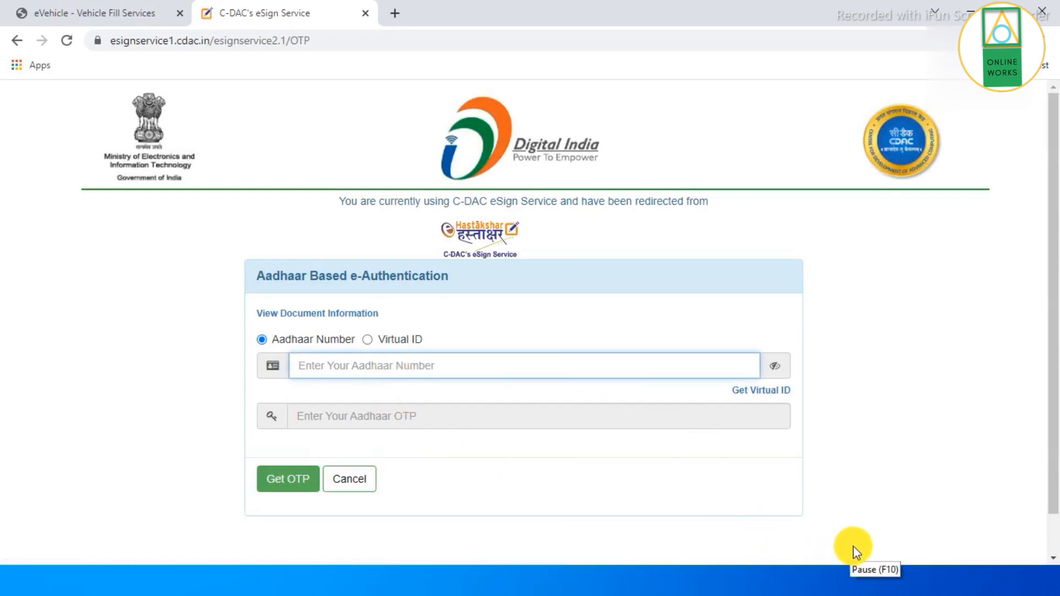
pyautogui.write('123')
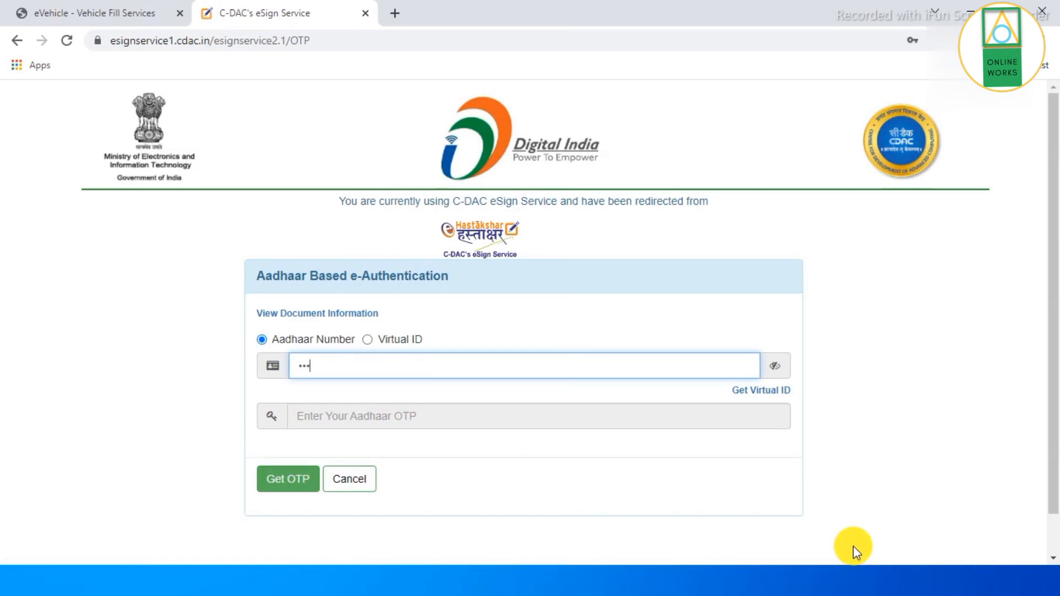
pyautogui.write('45678')
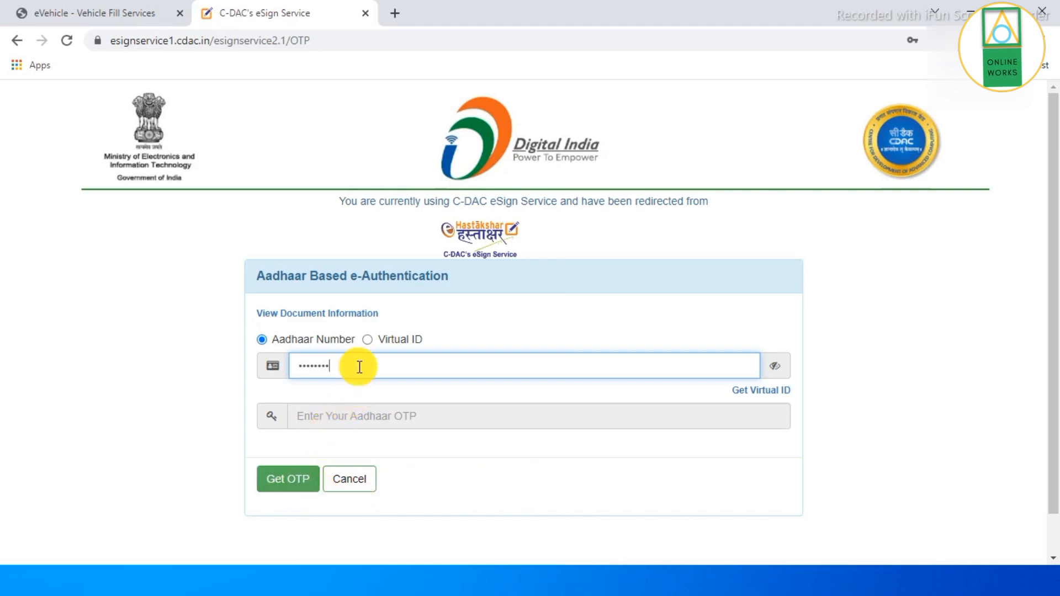
pyautogui.press('BackSpace')
pyautogui.press('BackSpace')
pyautogui.press('BackSpace')
pyautogui.press('BackSpace')
pyautogui.press('BackSpace')
pyautogui.press('BackSpace')
pyautogui.press('BackSpace')
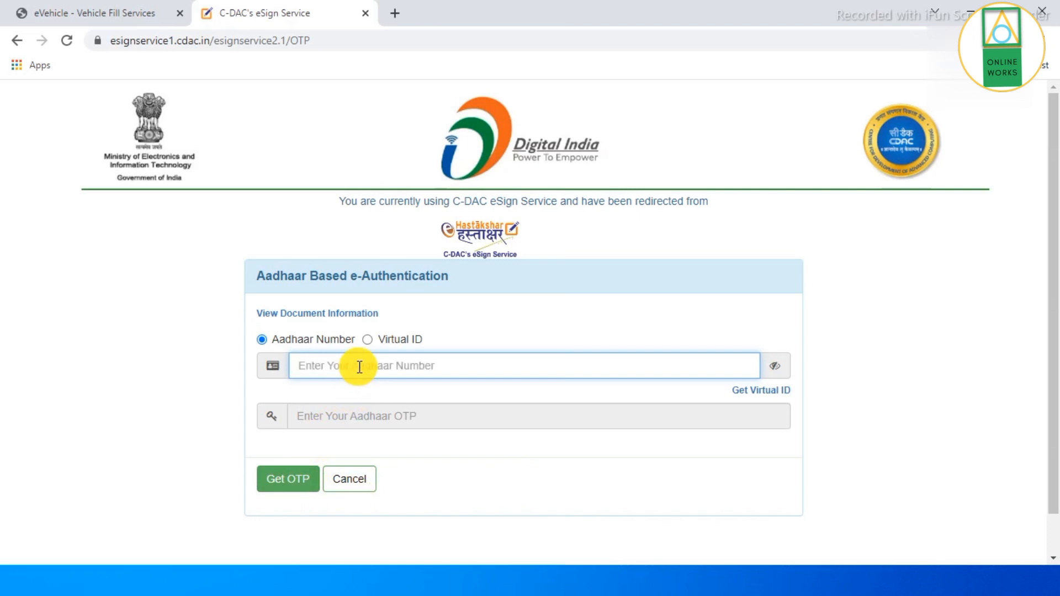
pyautogui.write('••••')
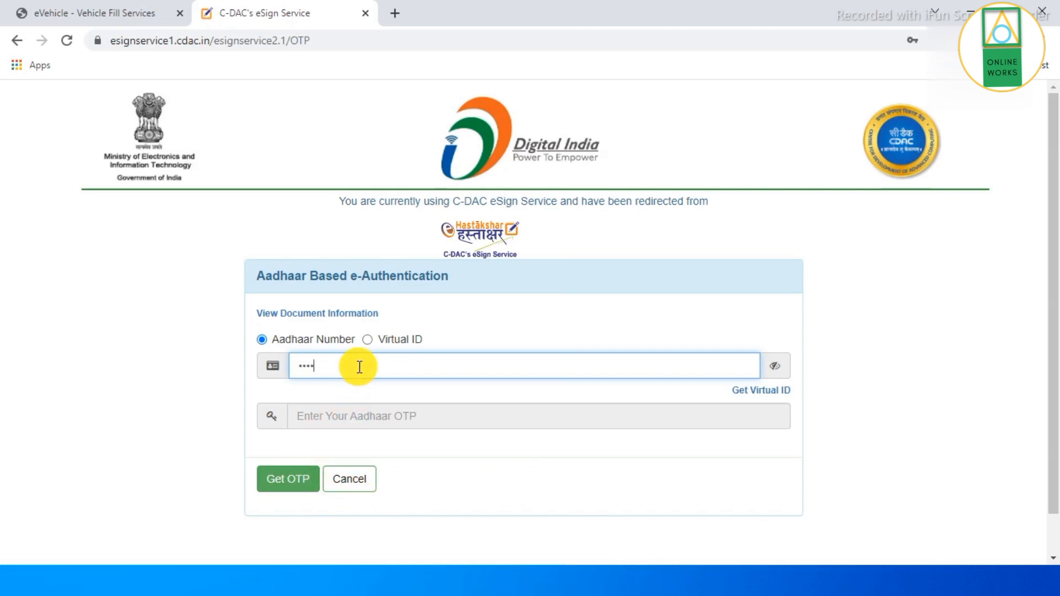
pyautogui.write('••••••••')
# - Request the Aadhaar OTP and enter the received one-time password
pyautogui.click(307, 478)
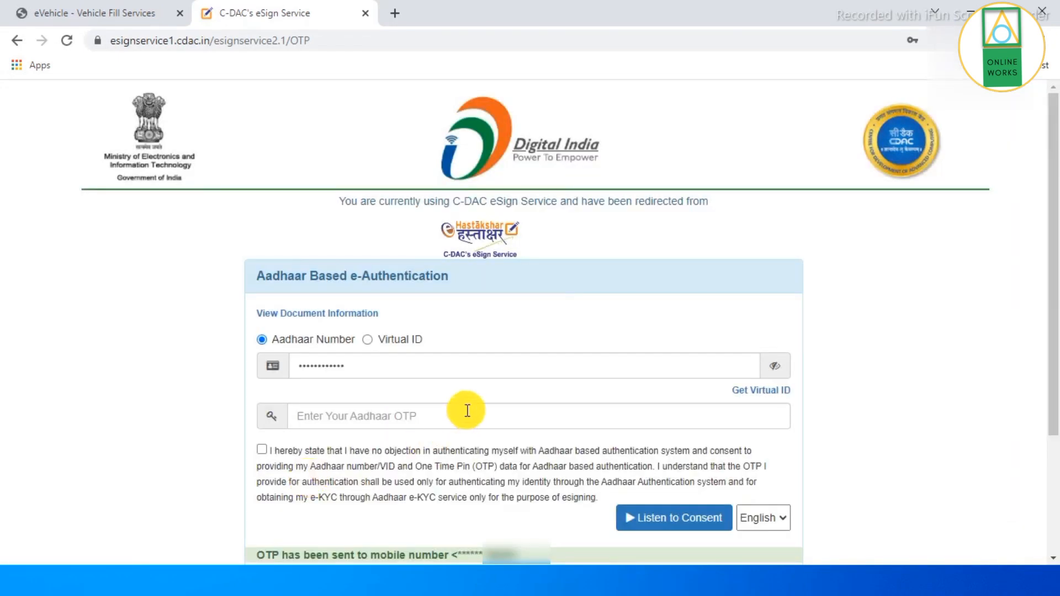
pyautogui.click(434, 422)
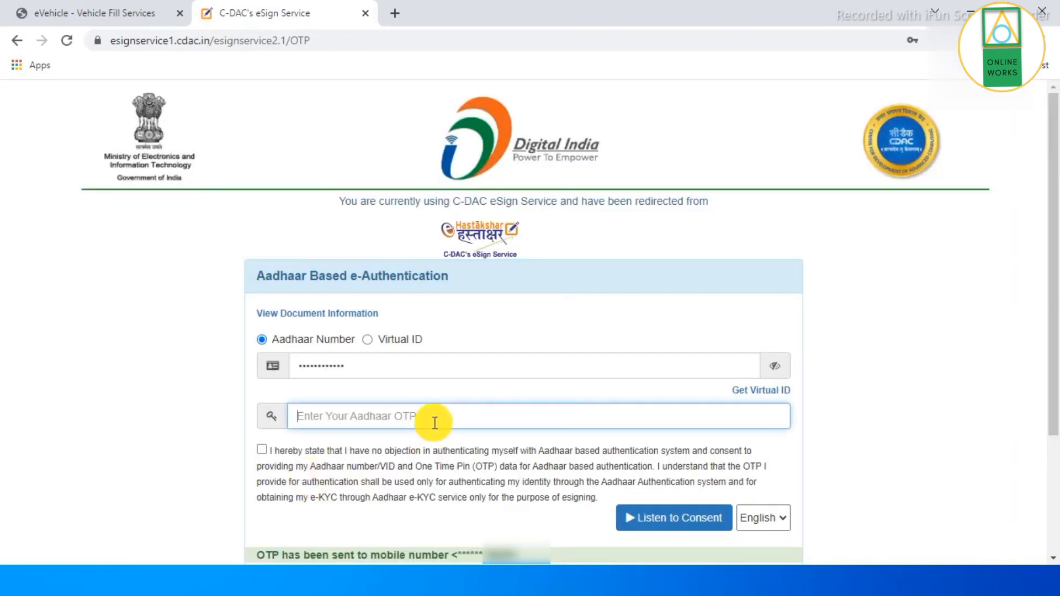
pyautogui.scroll(-3, 434, 423)
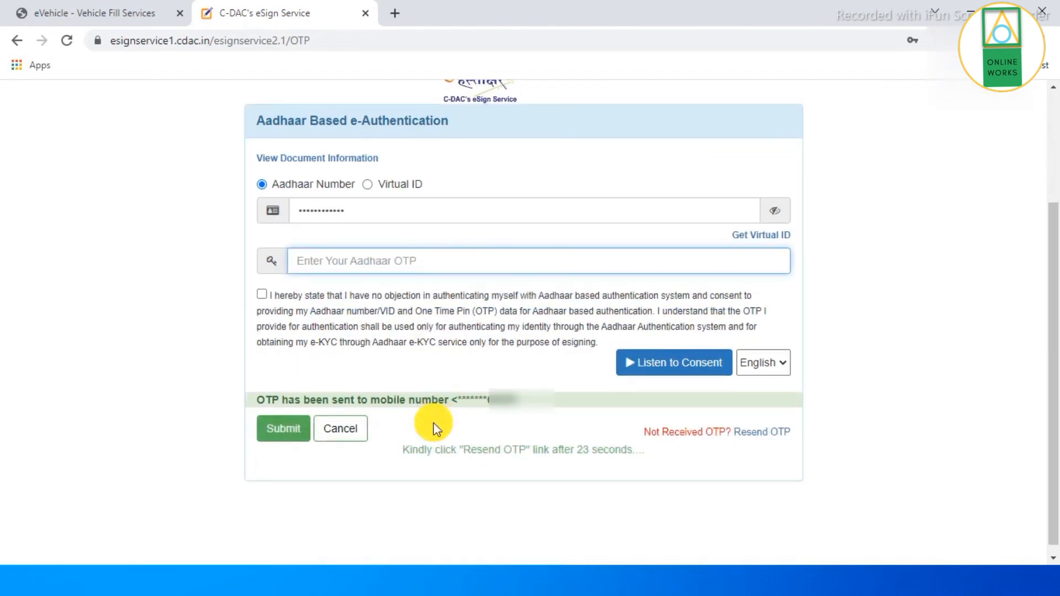
pyautogui.click(386, 264)
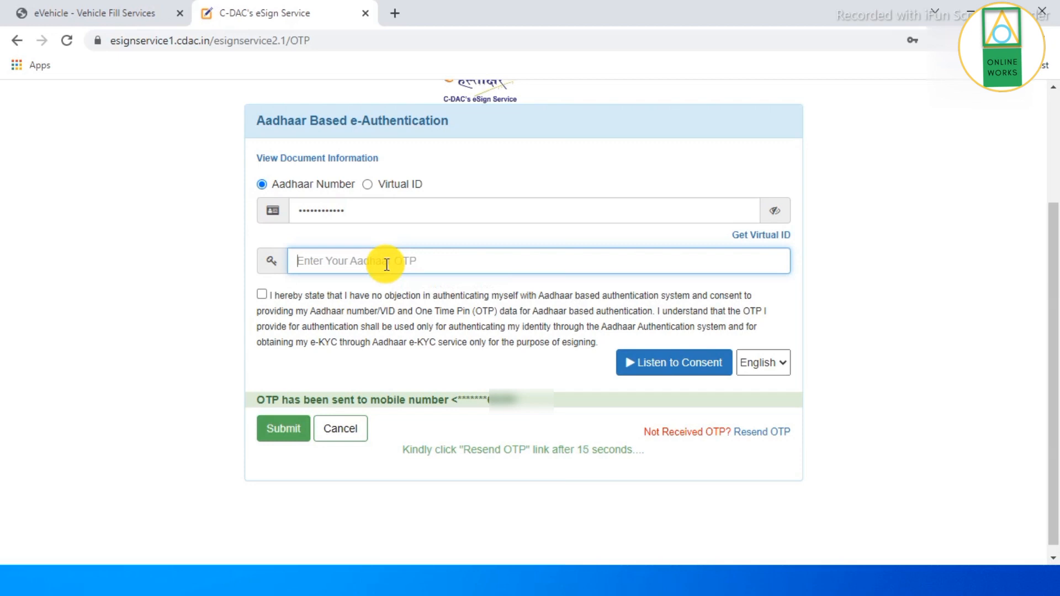
pyautogui.write('•••')
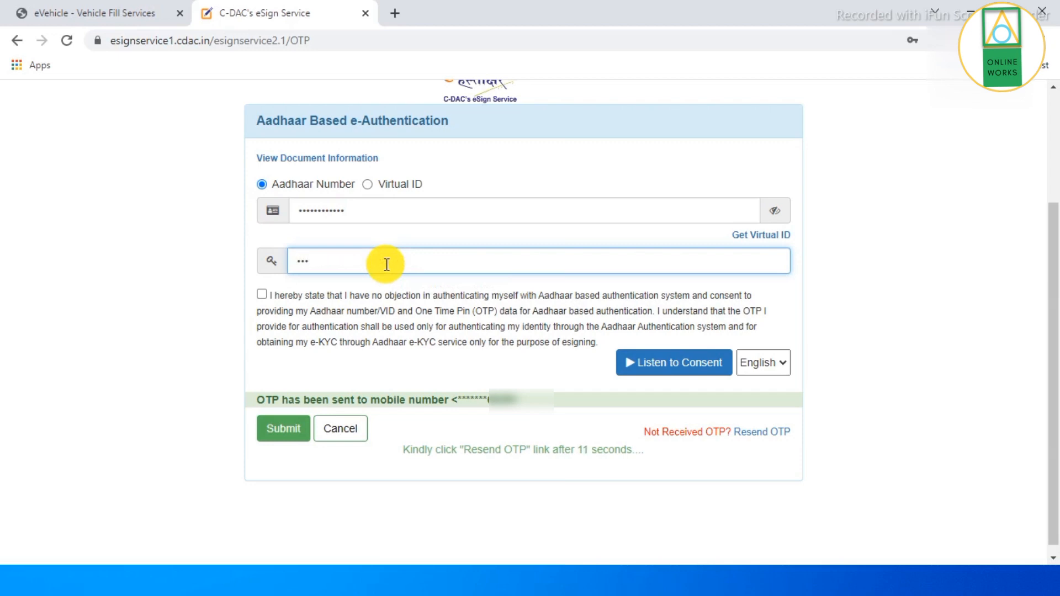
pyautogui.write('•••')
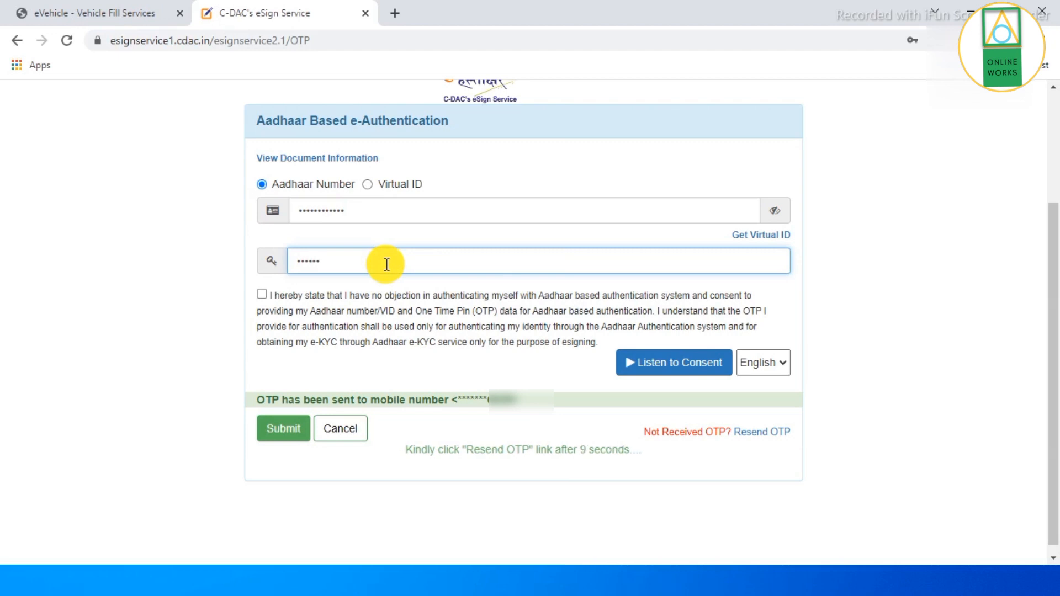
# - Accept the Aadhaar authentication consent and submit the OTP to complete e-signing
pyautogui.click(277, 436)
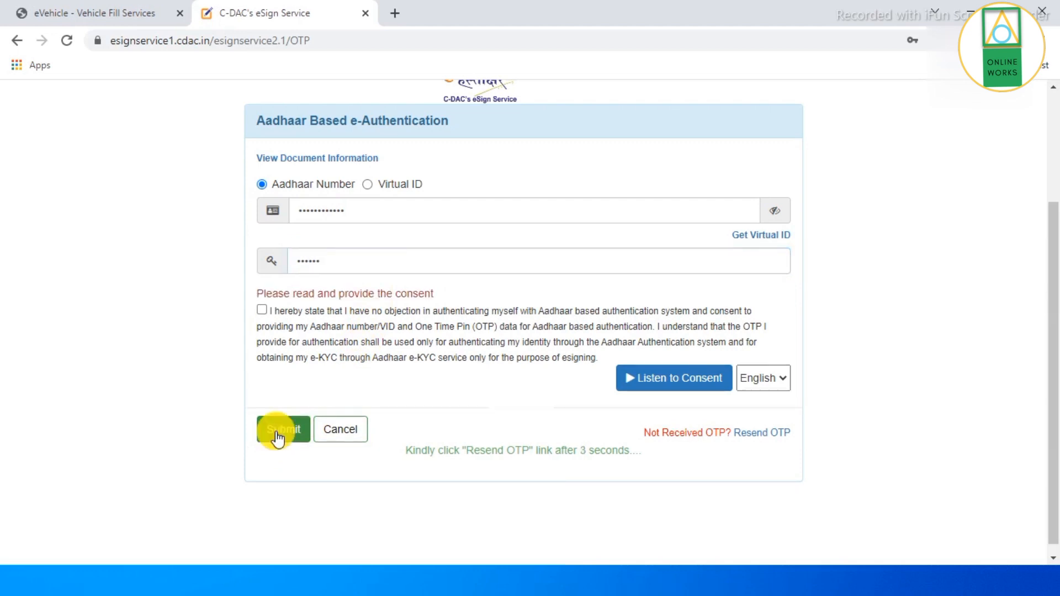
pyautogui.click(262, 317)
pyautogui.click(262, 317)
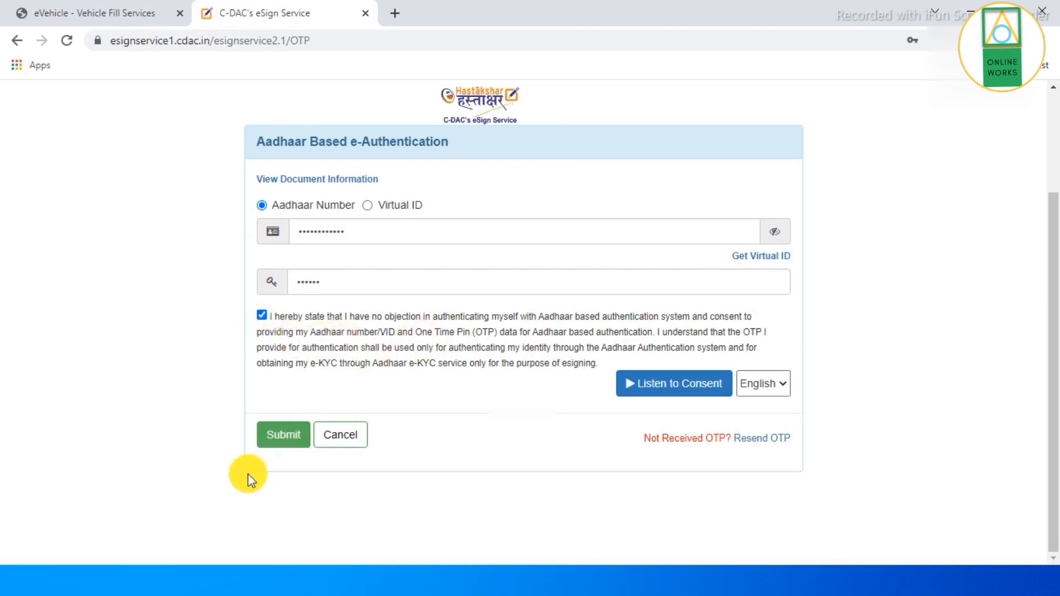
pyautogui.click(281, 441)
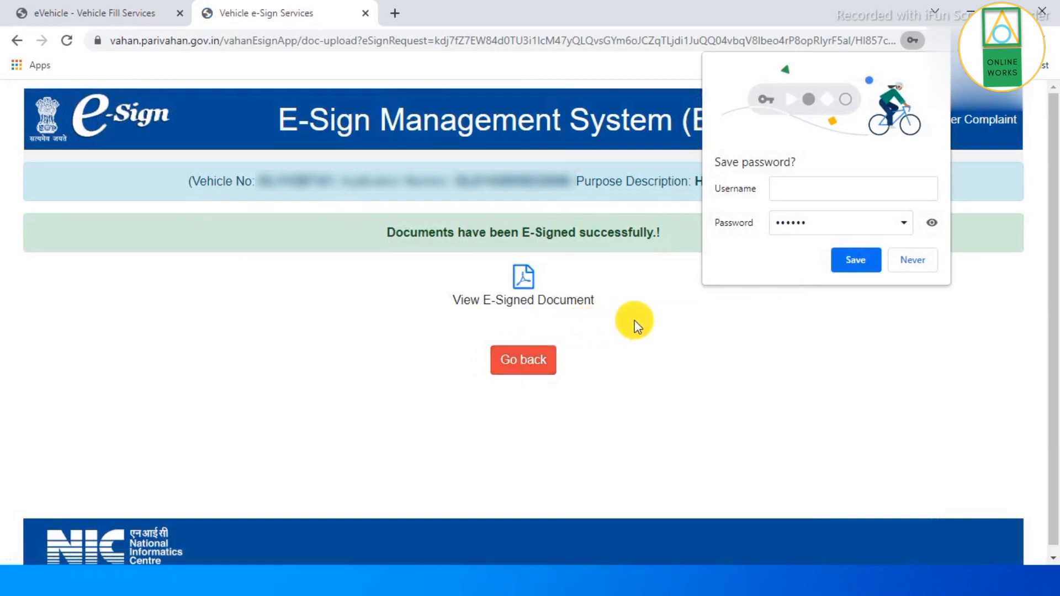
# - Decline Chrome's password save and go back to the vehicle service application
pyautogui.click(910, 260)
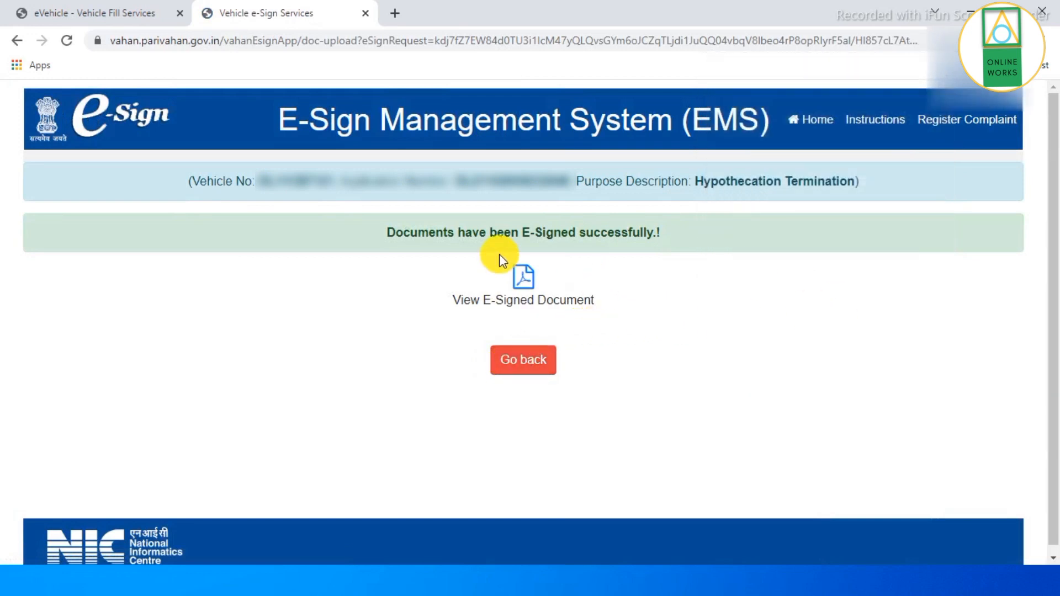
pyautogui.click(540, 367)
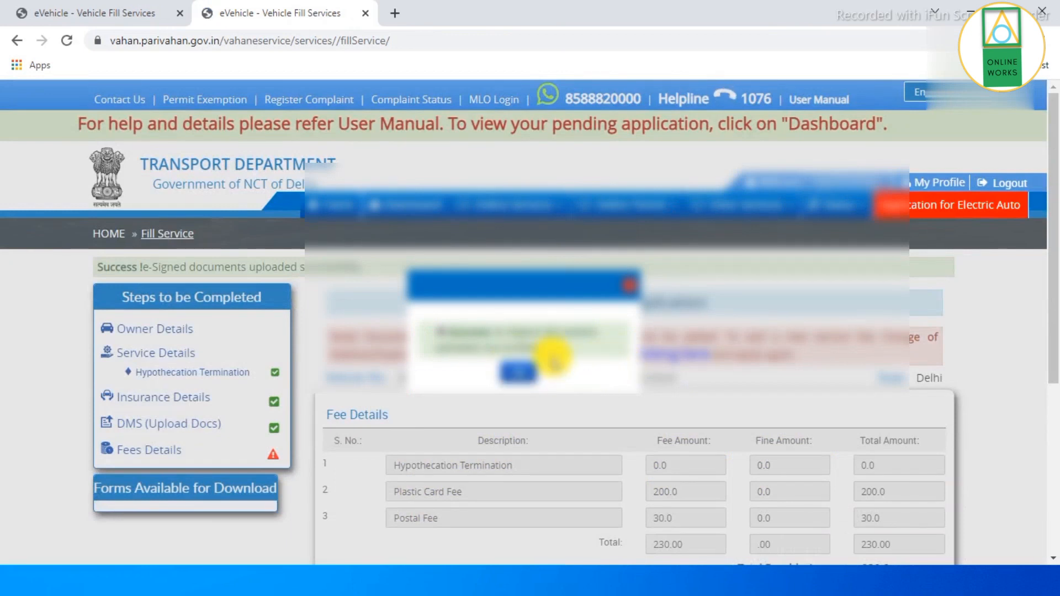
# - Dismiss the upload success message and accept the owner's e-KYC and e-Sign details
pyautogui.click(523, 373)
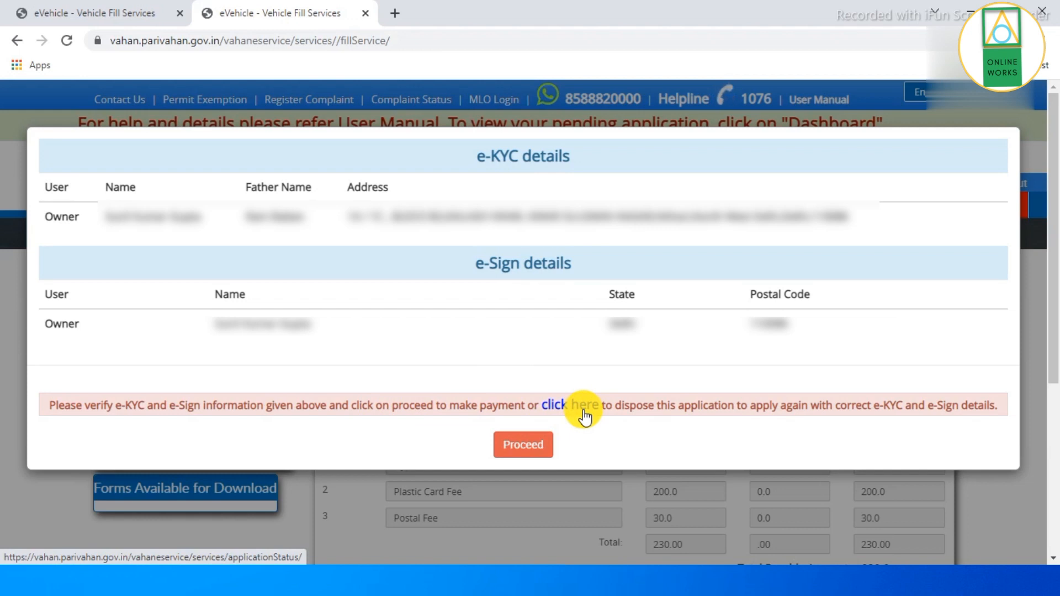
pyautogui.click(540, 449)
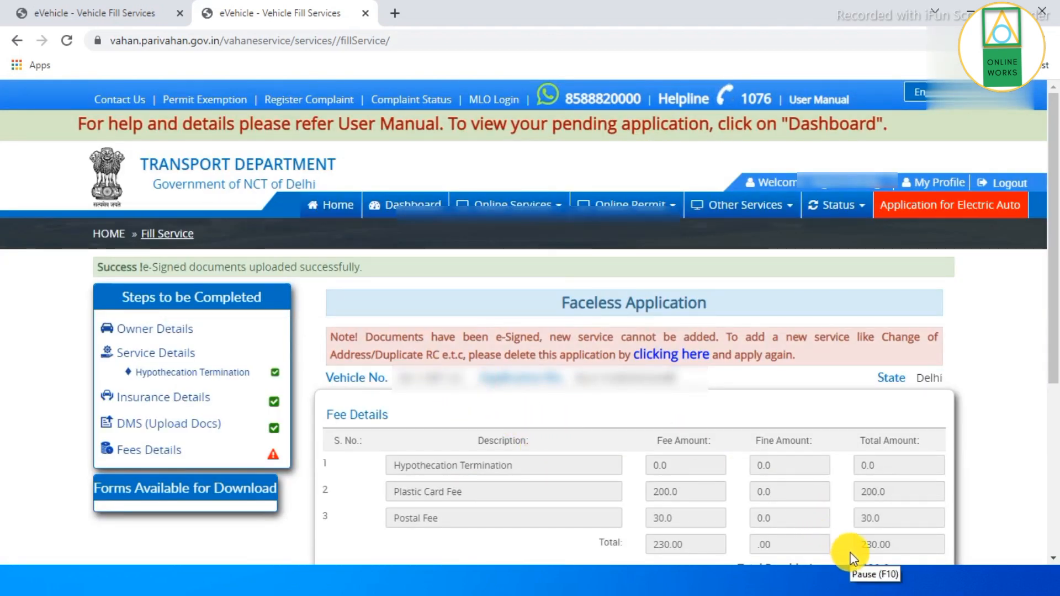
# - Review the 200.0 card and 30.0 postal fees totalling 230.0, then Make Payment & Submit
pyautogui.scroll(-3, 848, 555)
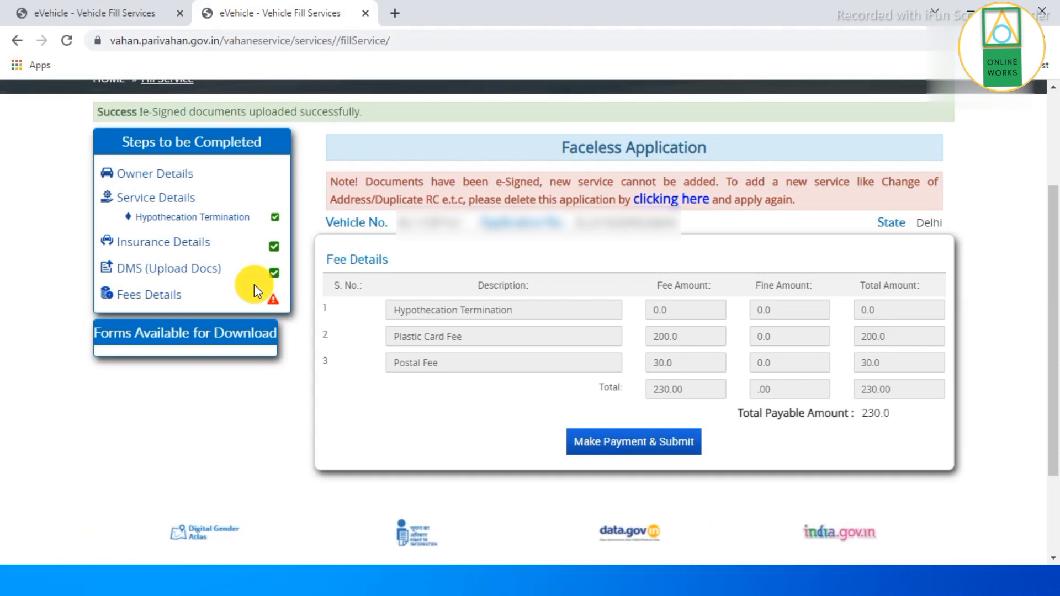
pyautogui.click(635, 445)
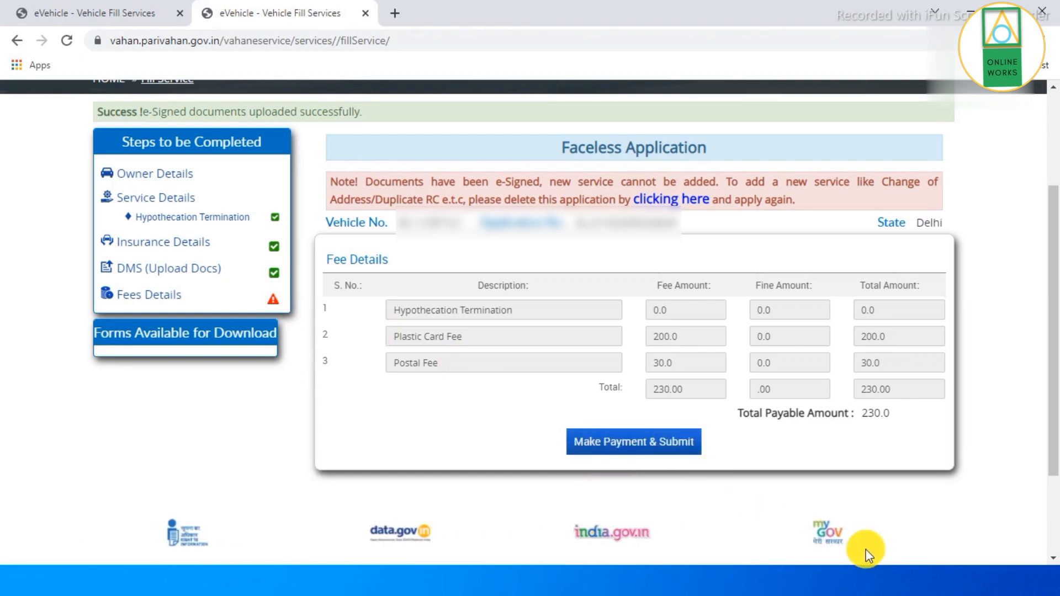
# - Confirm the 230.00 fee details and proceed to the e-VAHAN Payment Gateway
pyautogui.click(665, 441)
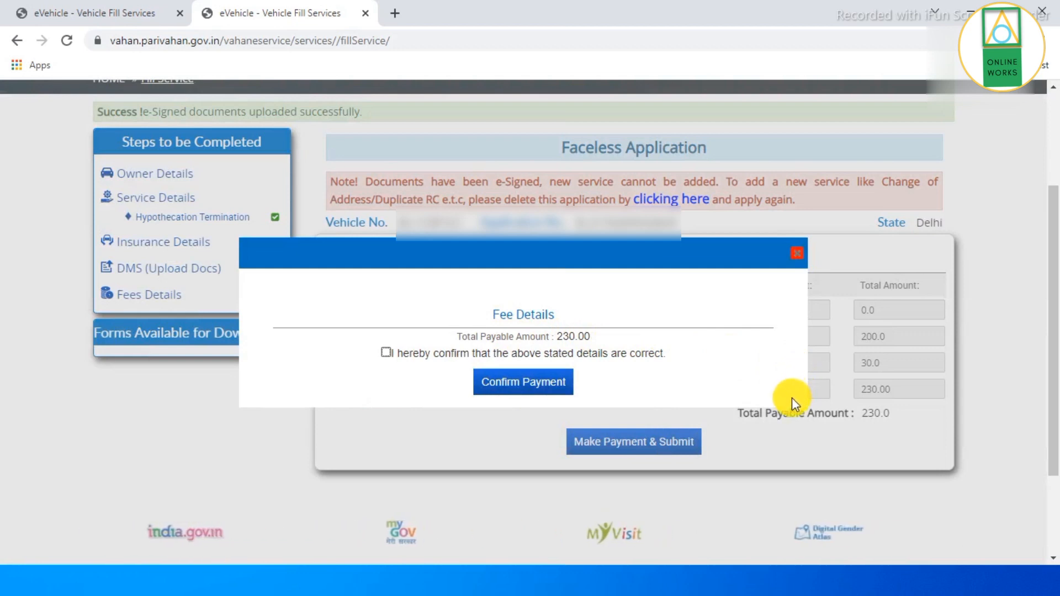
pyautogui.click(385, 353)
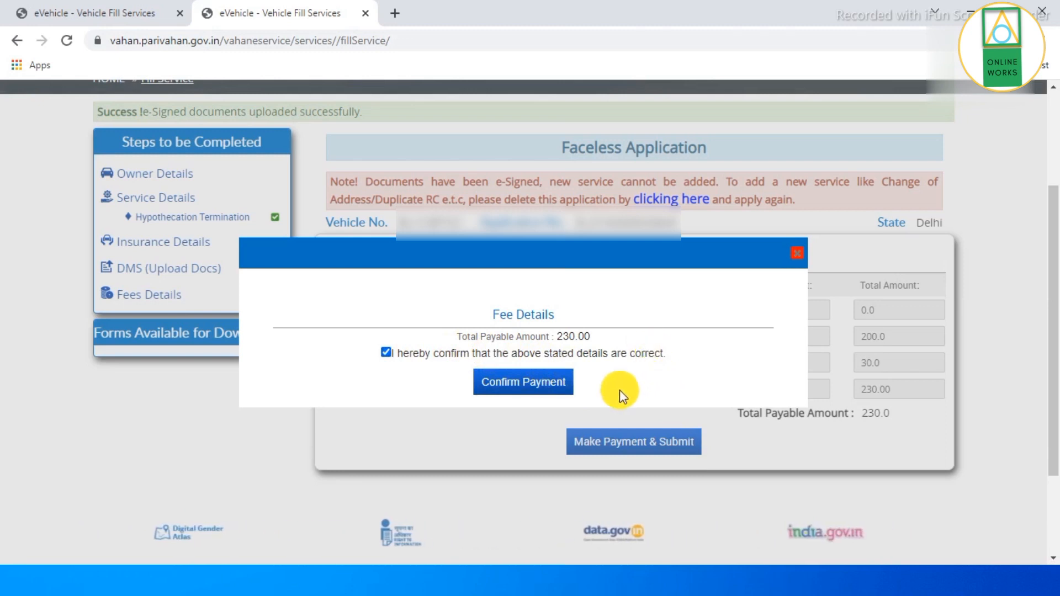
pyautogui.click(545, 391)
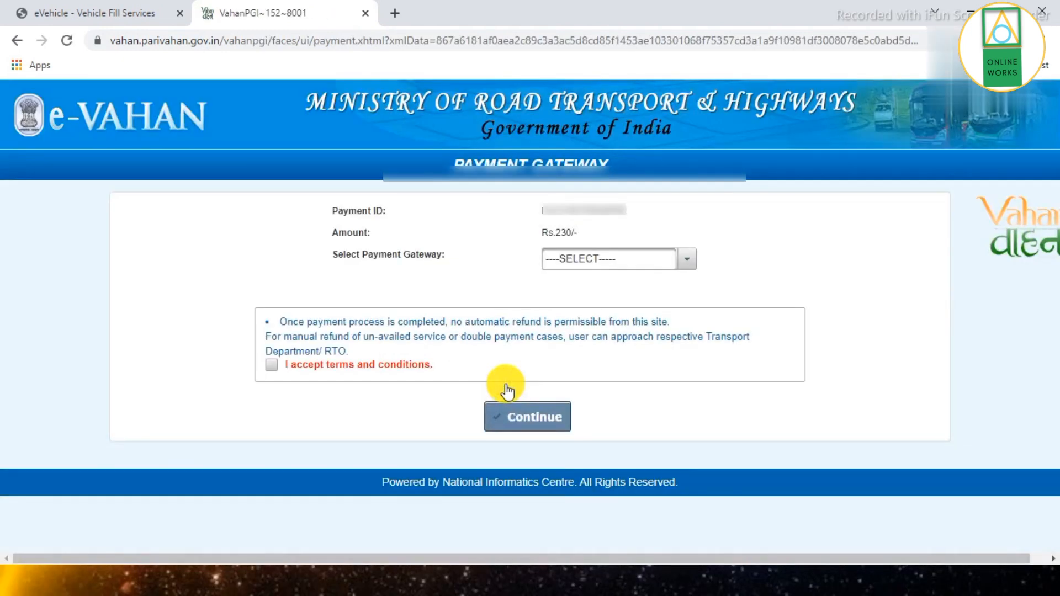
# - Choose SBI (Multi Bank Payment) as the Rs.230 fee's gateway and accept the terms and conditions
pyautogui.click(618, 261)
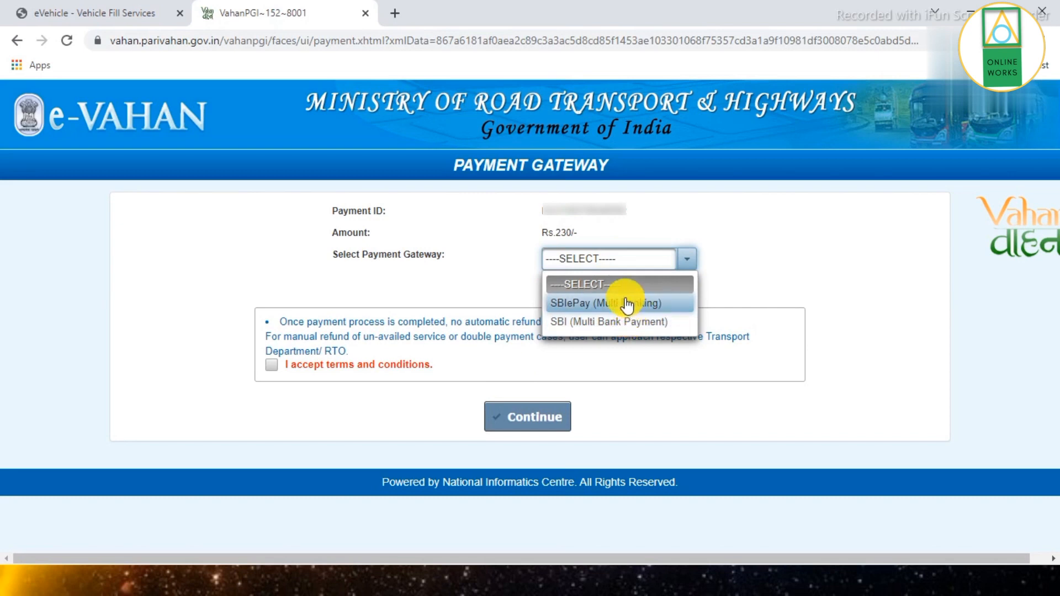
pyautogui.press('Down')
pyautogui.press('Down')
pyautogui.press('Return')
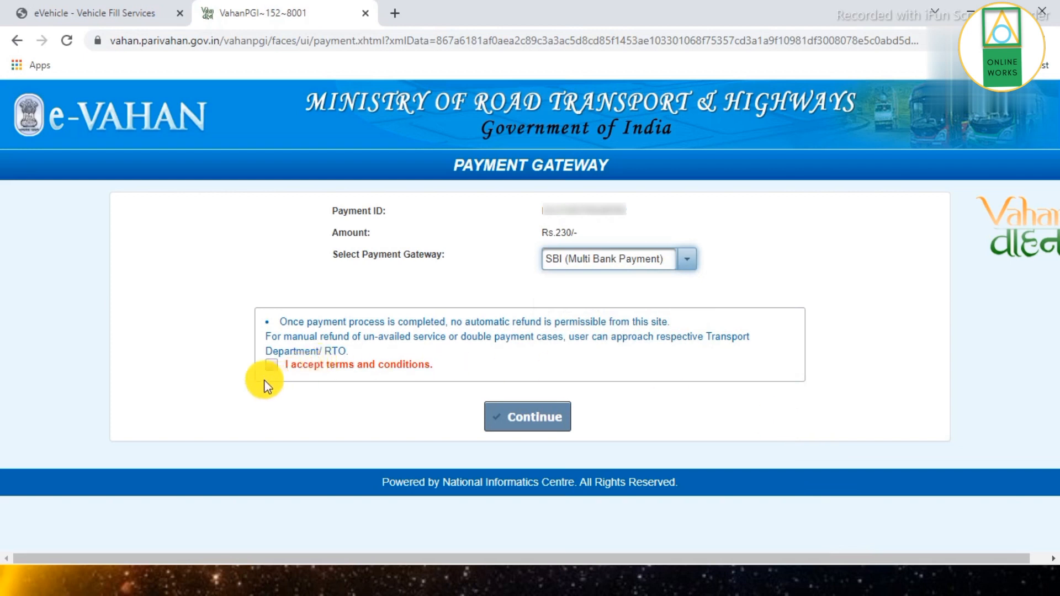
pyautogui.click(272, 366)
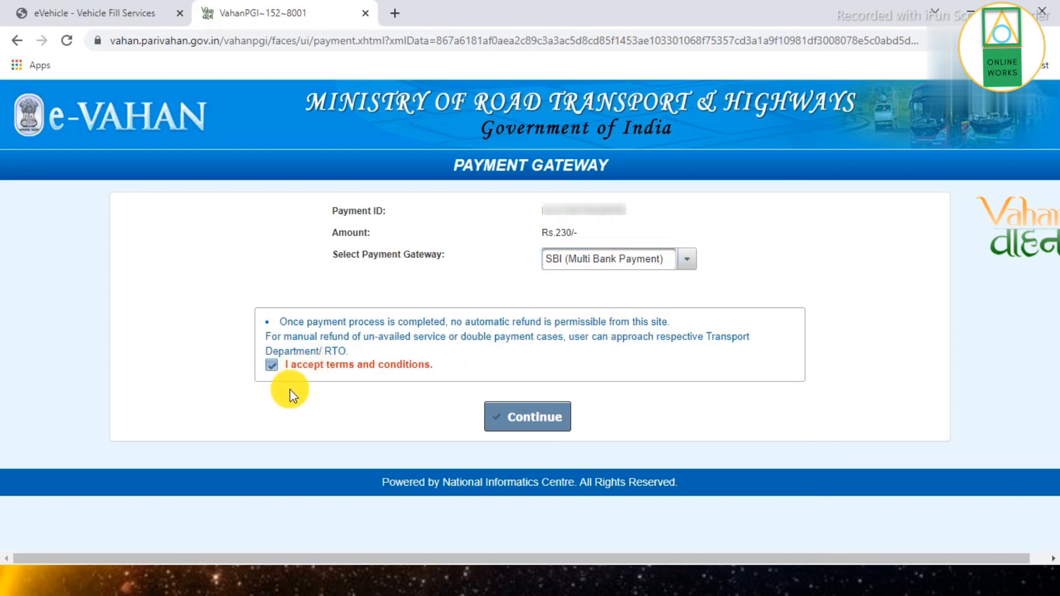
# - Continue to the State Bank Multi Option Payment System and bring the UPI option into view
pyautogui.click(539, 421)
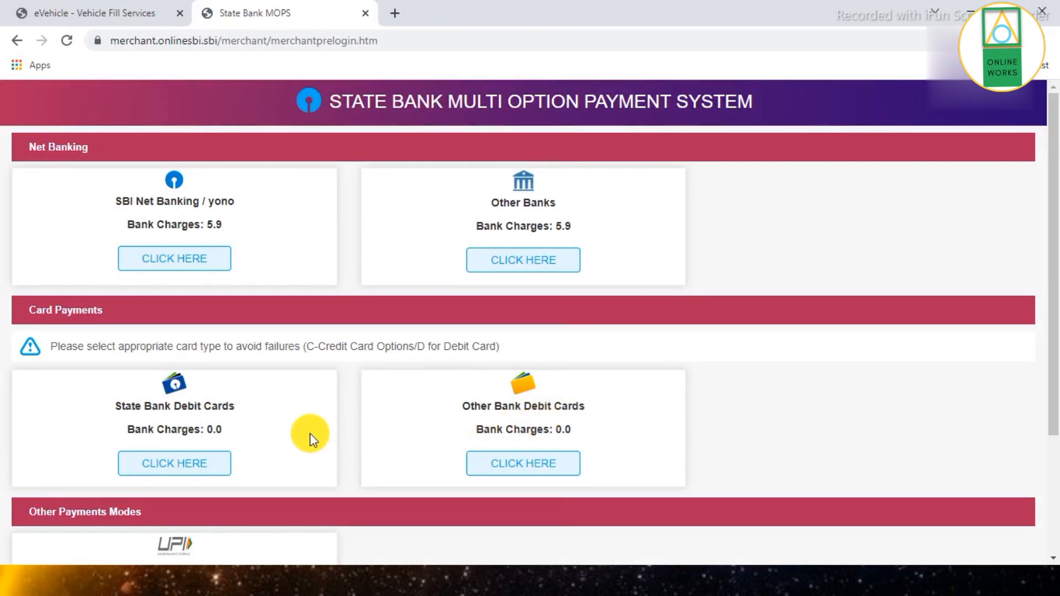
pyautogui.scroll(-3, 310, 432)
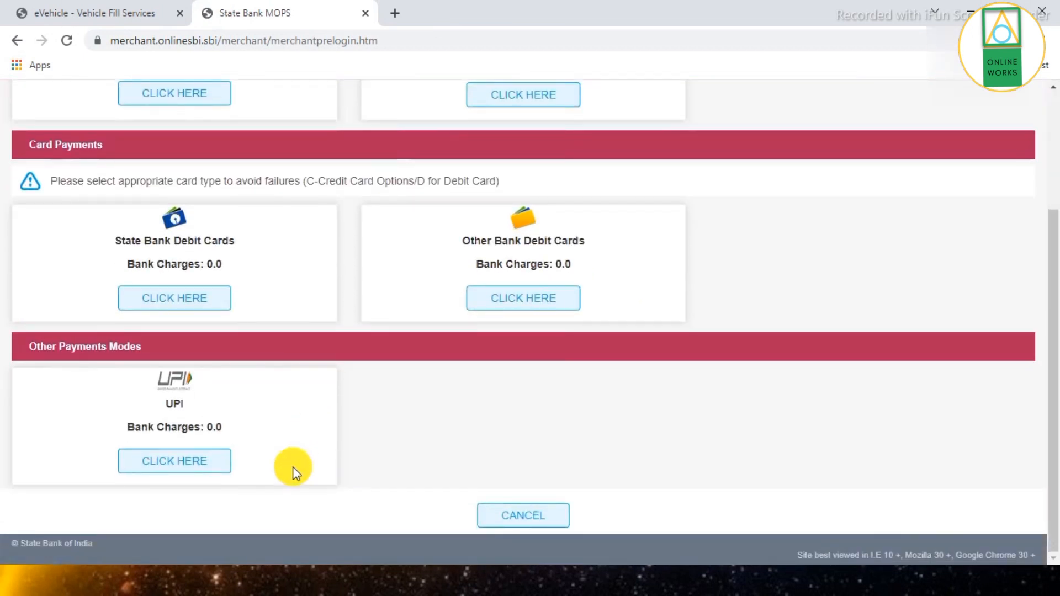
# - Choose UPI payment with a VPA (UPI ID) for the 230 fee
pyautogui.click(216, 469)
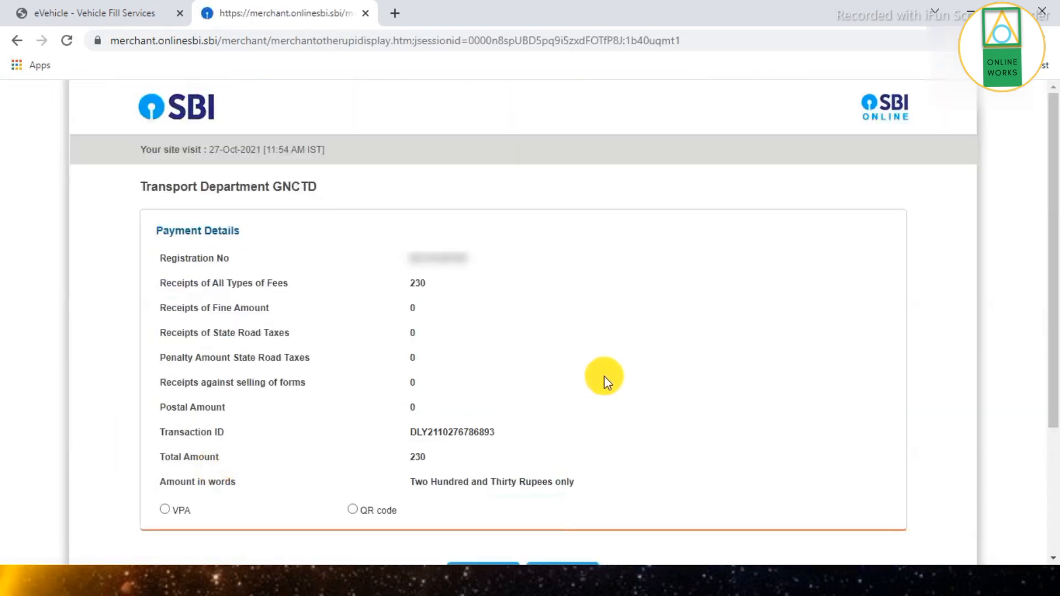
pyautogui.scroll(-3, 607, 381)
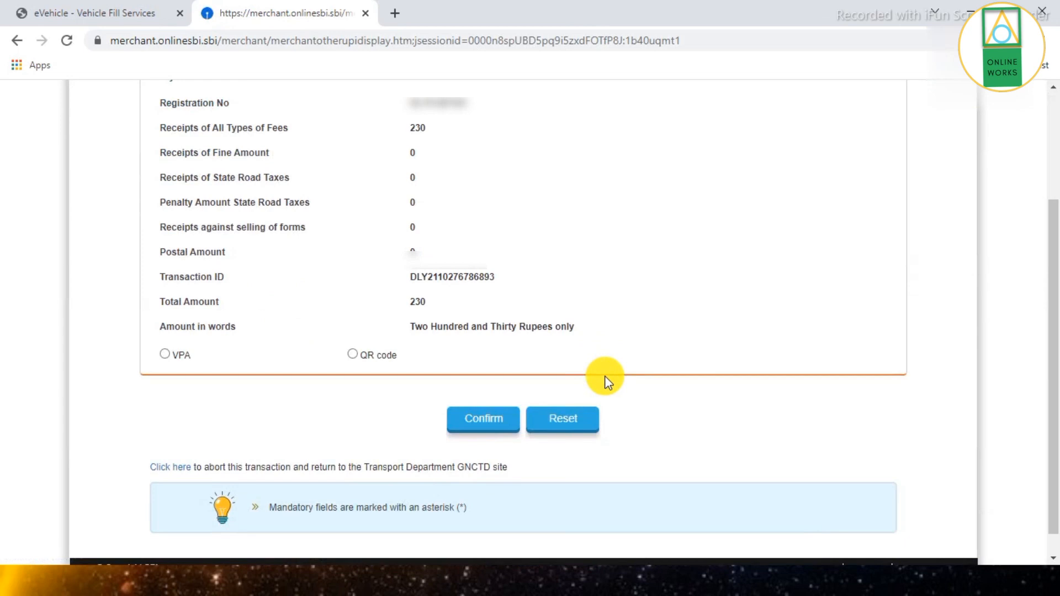
pyautogui.click(165, 353)
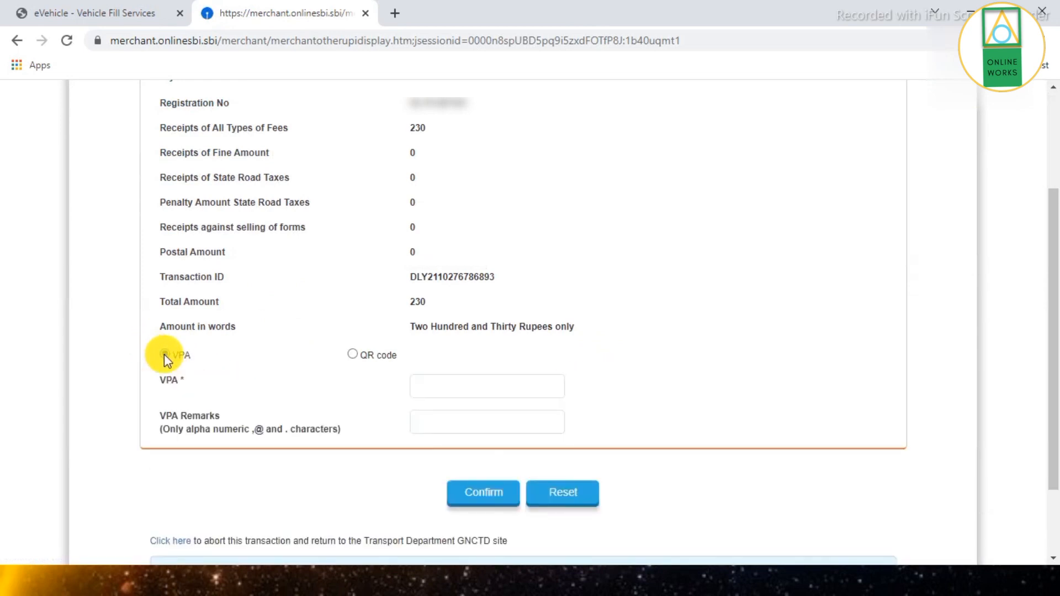
# - Enter the payer's UPI ID and the remark 'RC HP termination'
pyautogui.click(447, 392)
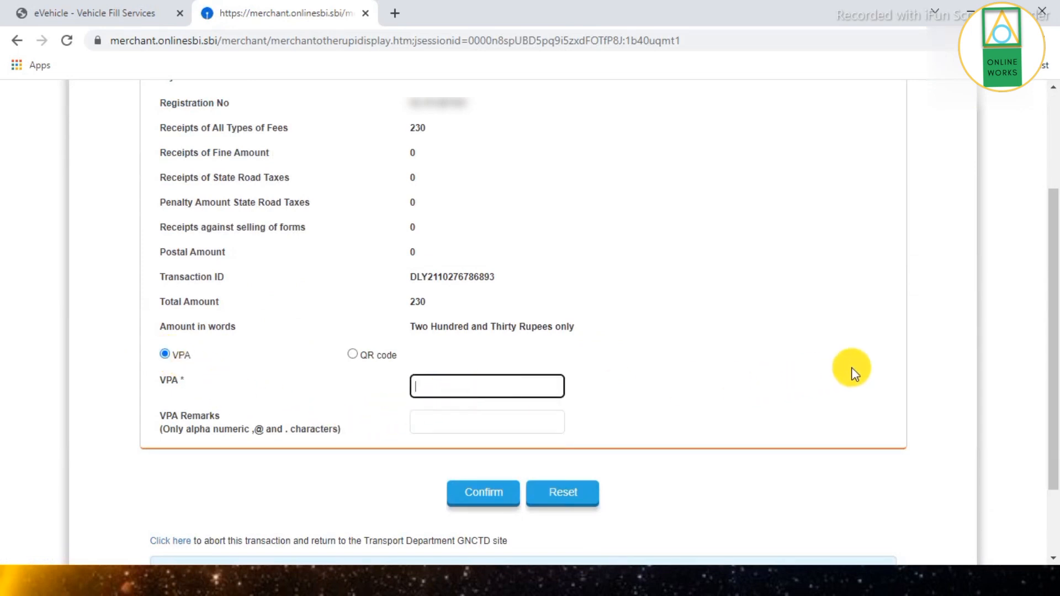
pyautogui.write('***')
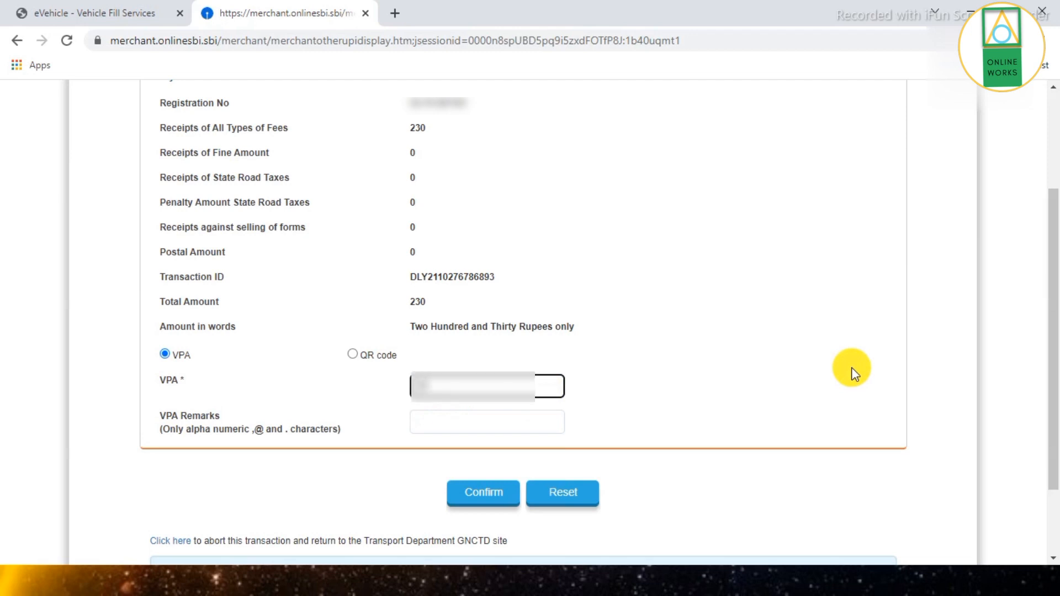
pyautogui.write('**')
pyautogui.press('BackSpace')
pyautogui.press('BackSpace')
pyautogui.write('*****')
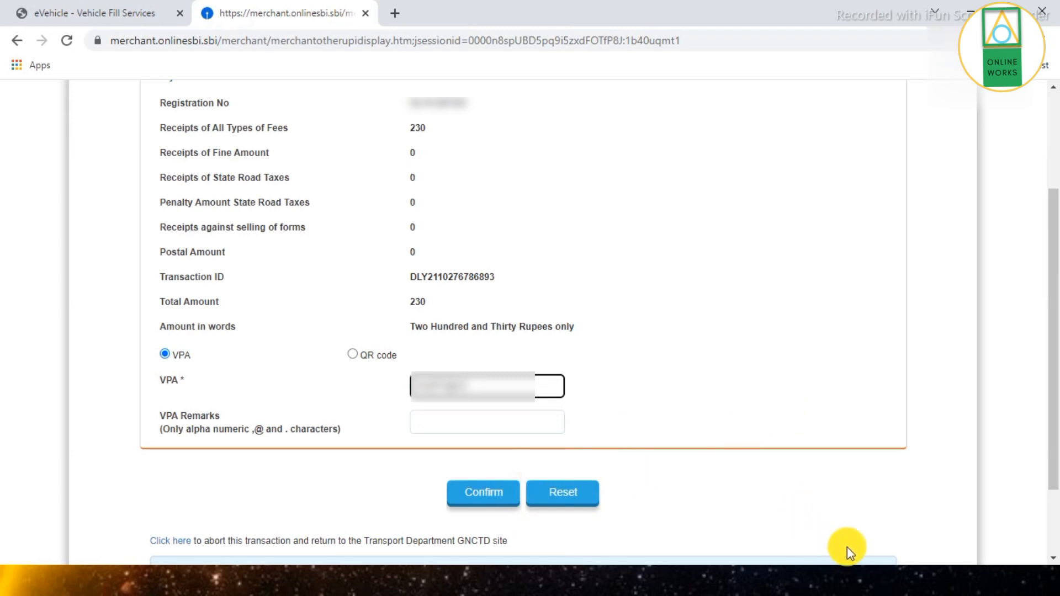
pyautogui.press('Tab')
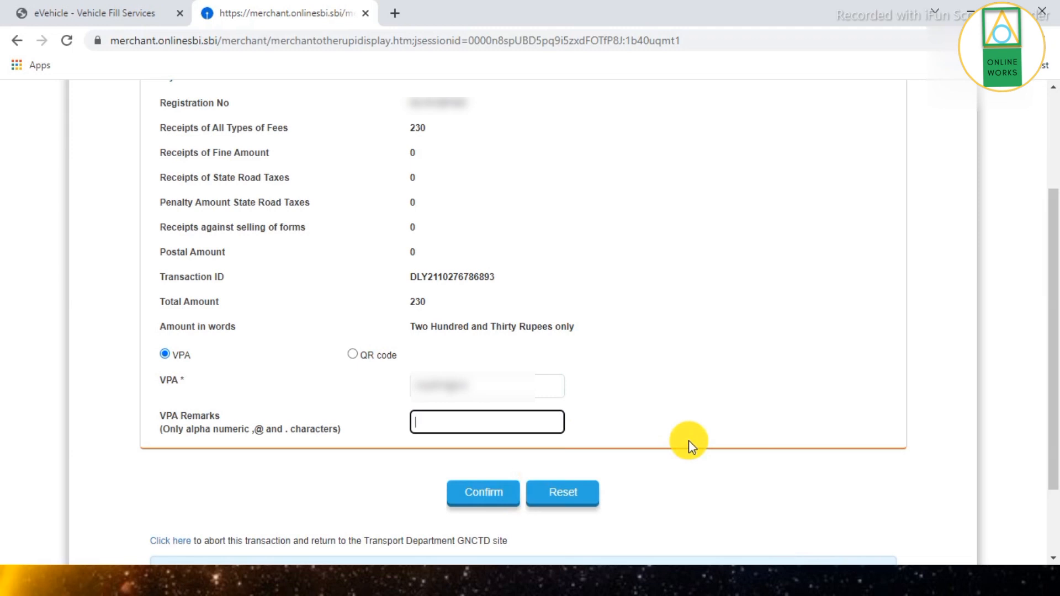
pyautogui.write('RC HP termination')
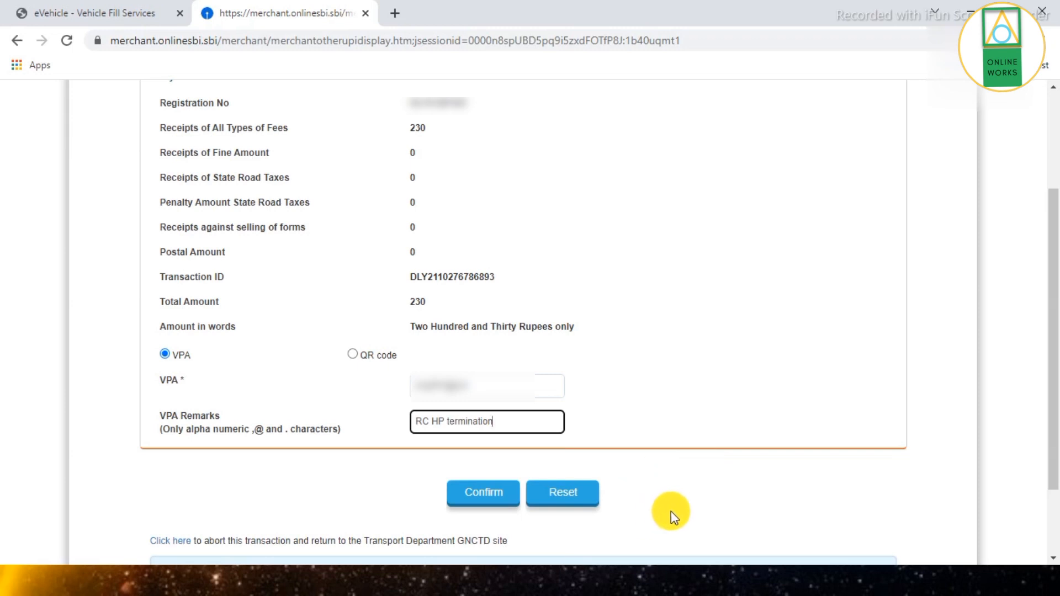
# - Change the rejected remarks to 'HPtermination' and resubmit to reach the payment review page
pyautogui.click(494, 505)
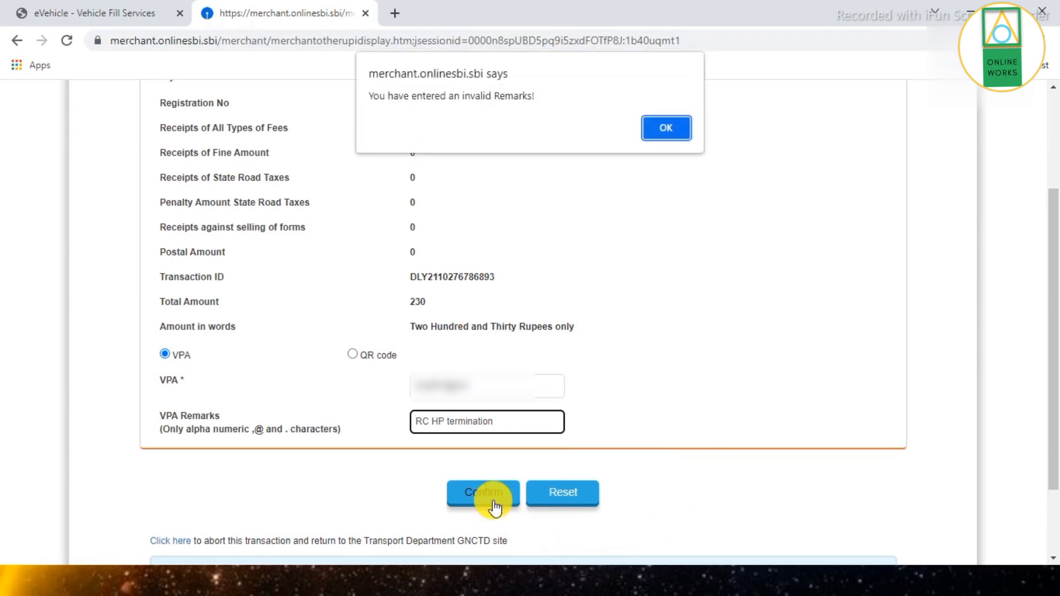
pyautogui.click(666, 138)
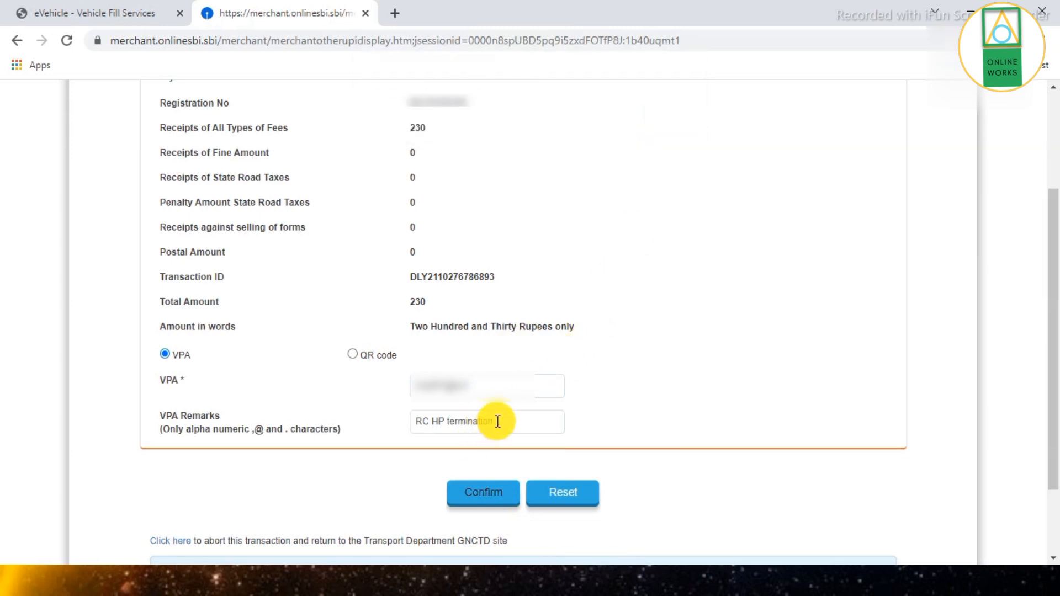
pyautogui.click(428, 422)
pyautogui.press('BackSpace')
pyautogui.press('BackSpace')
pyautogui.press('BackSpace')
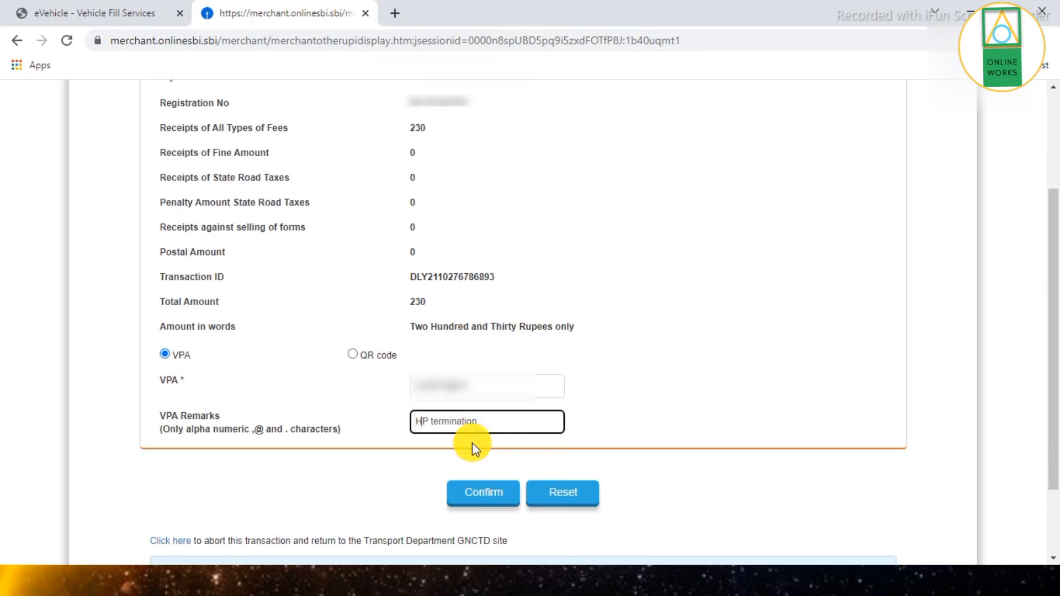
pyautogui.press('Delete')
pyautogui.click(502, 498)
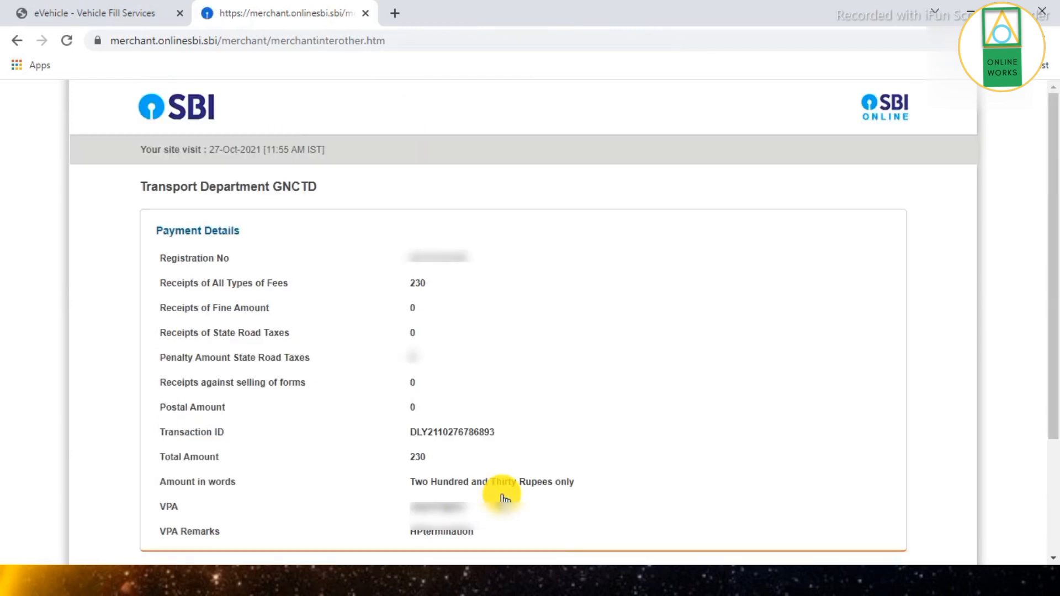
pyautogui.scroll(-3, 614, 399)
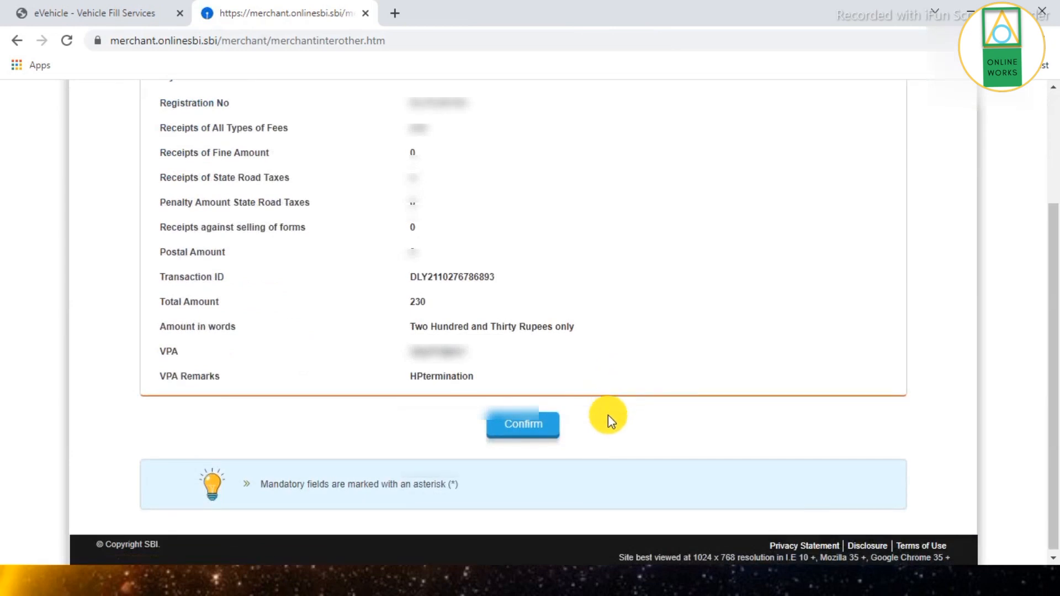
# - Confirm the 230 UPI payment and acknowledge the 'transaction status is Success' alert
pyautogui.click(532, 425)
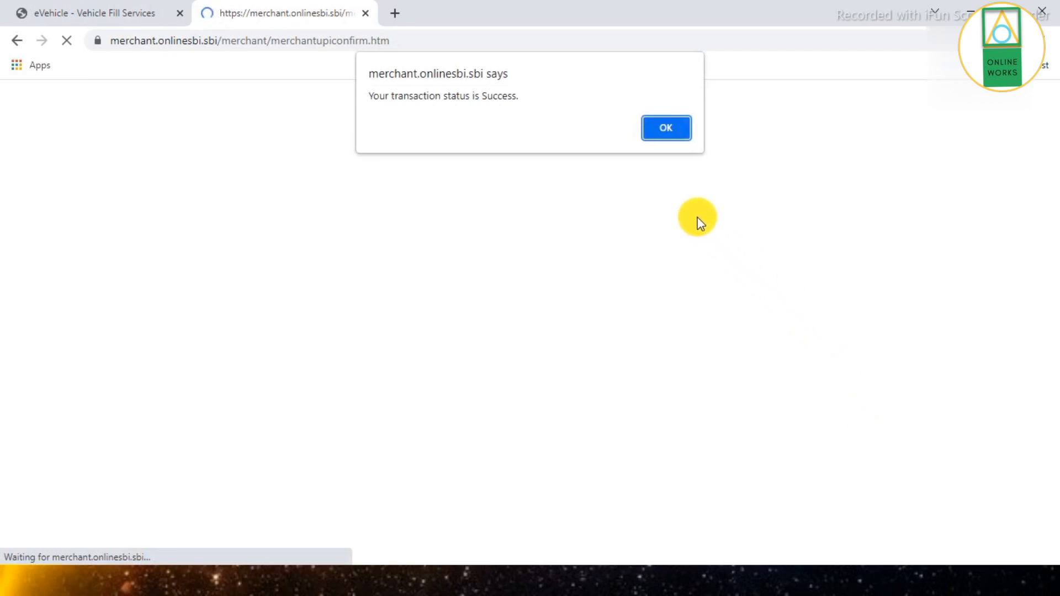
pyautogui.click(660, 134)
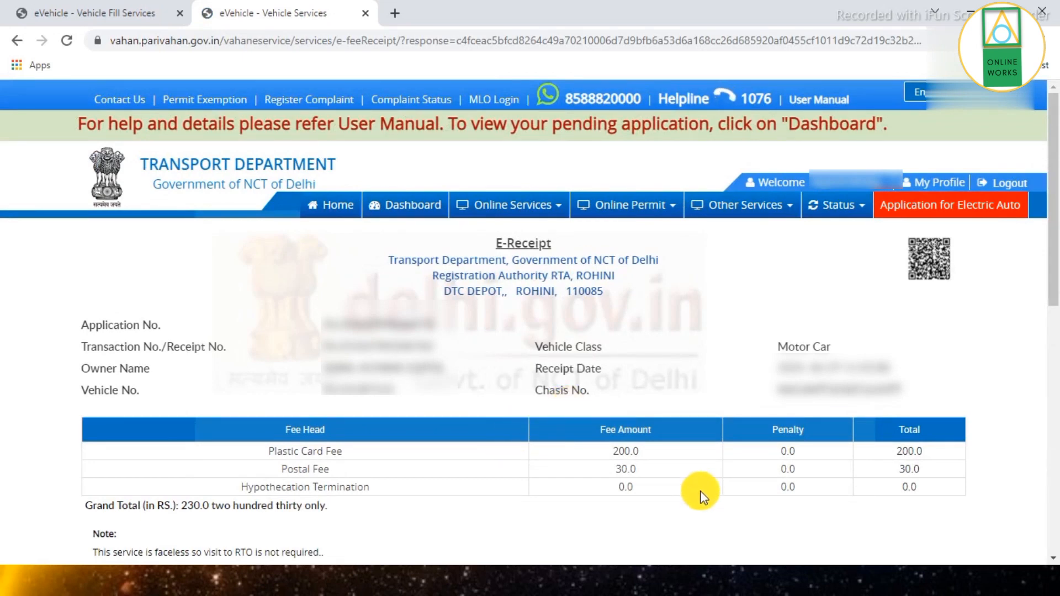
# - Review the E-Receipt's Form 35 instructions and print the fee receipt
pyautogui.scroll(-3, 858, 544)
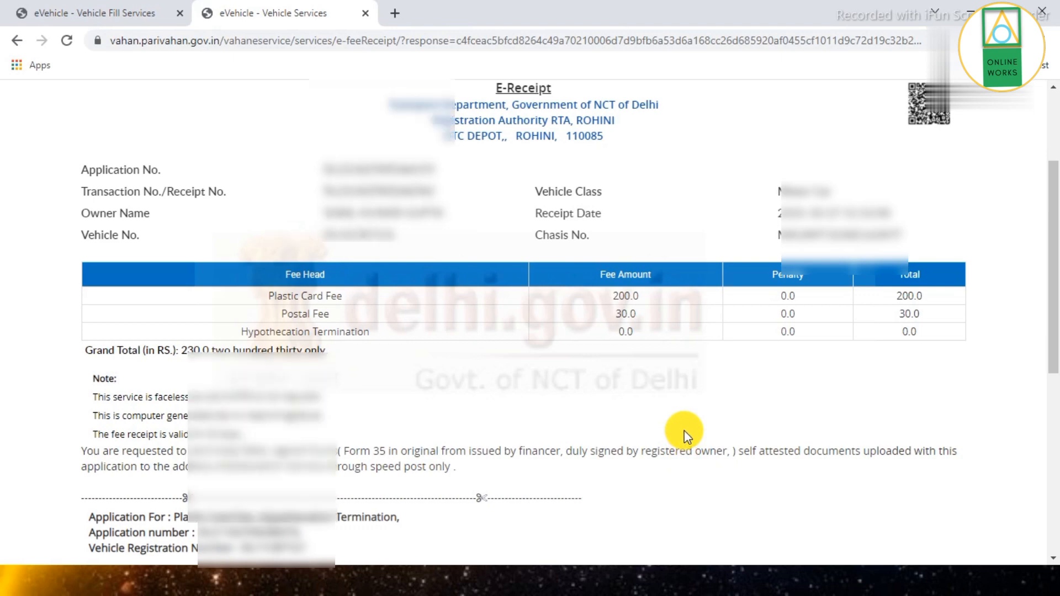
pyautogui.scroll(-5, 683, 430)
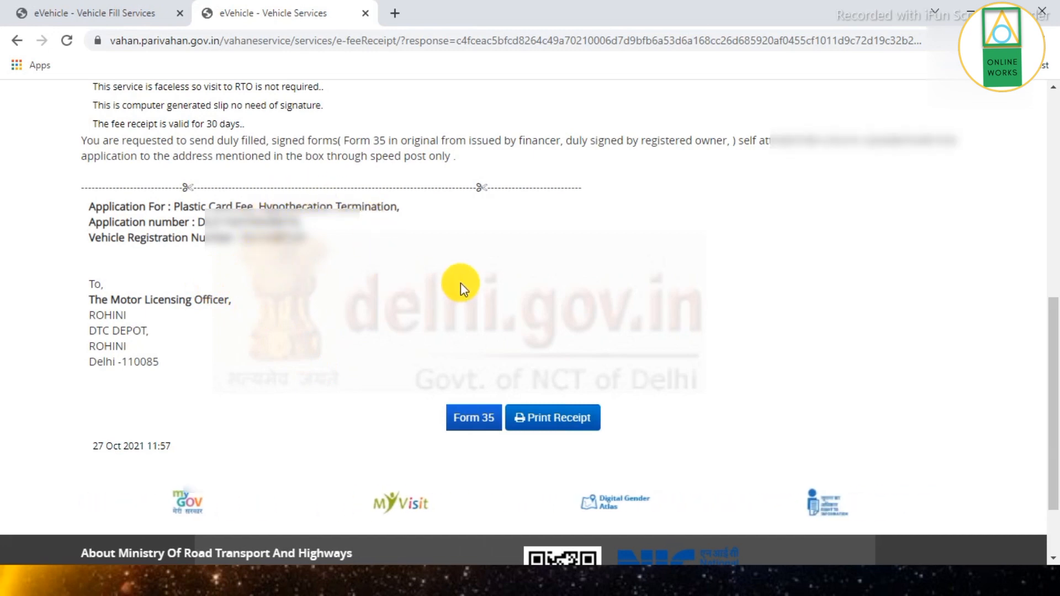
pyautogui.scroll(4, 461, 283)
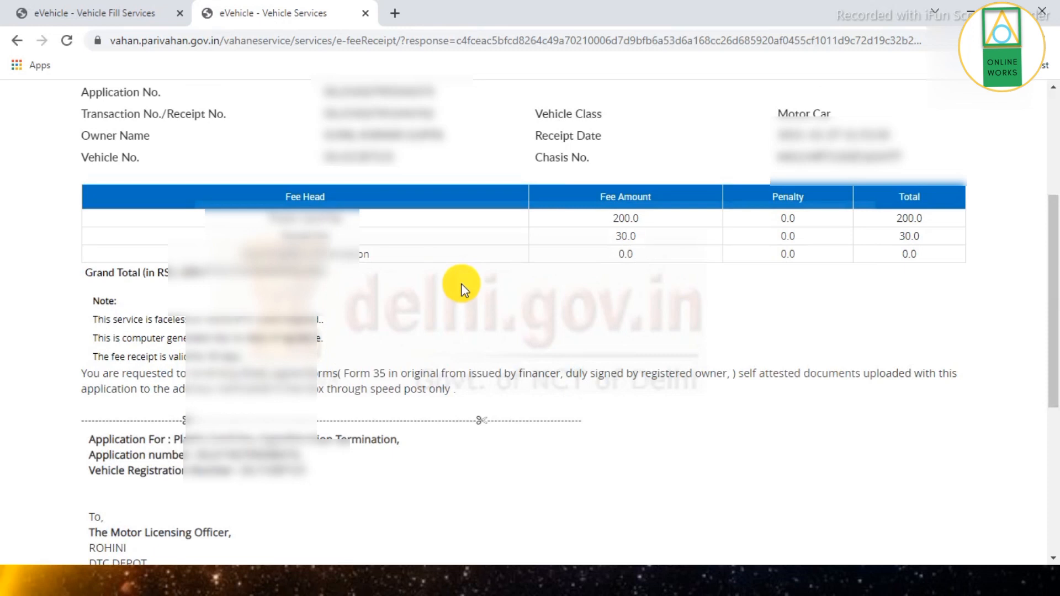
pyautogui.scroll(-6, 462, 283)
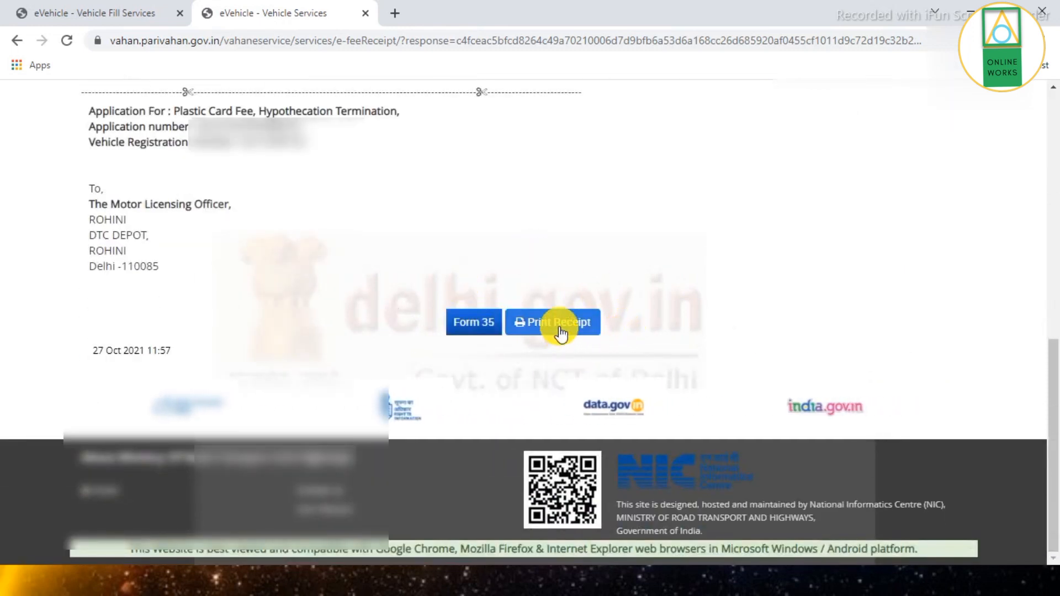
pyautogui.click(561, 332)
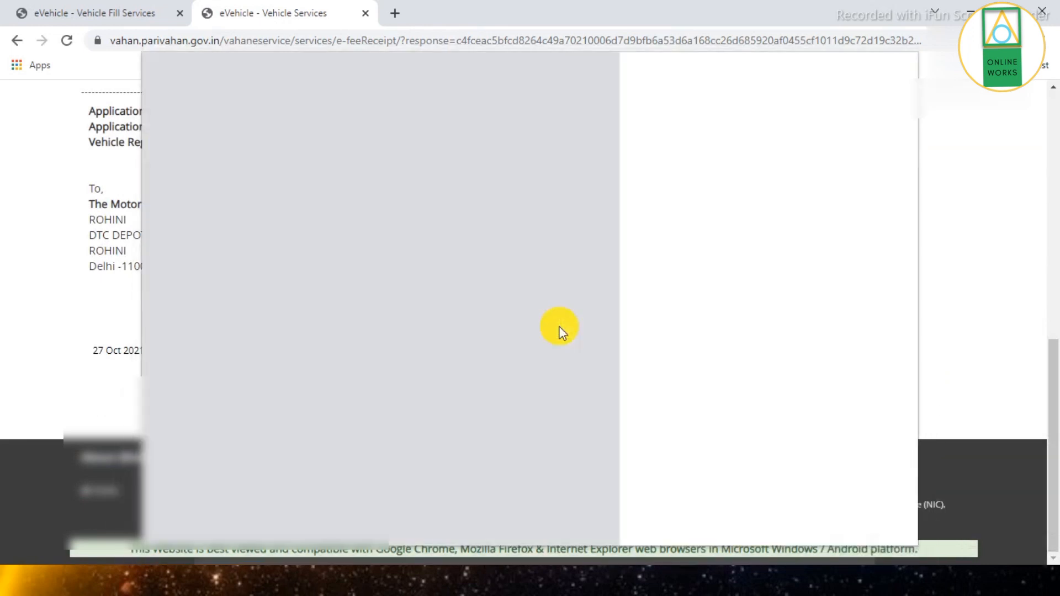